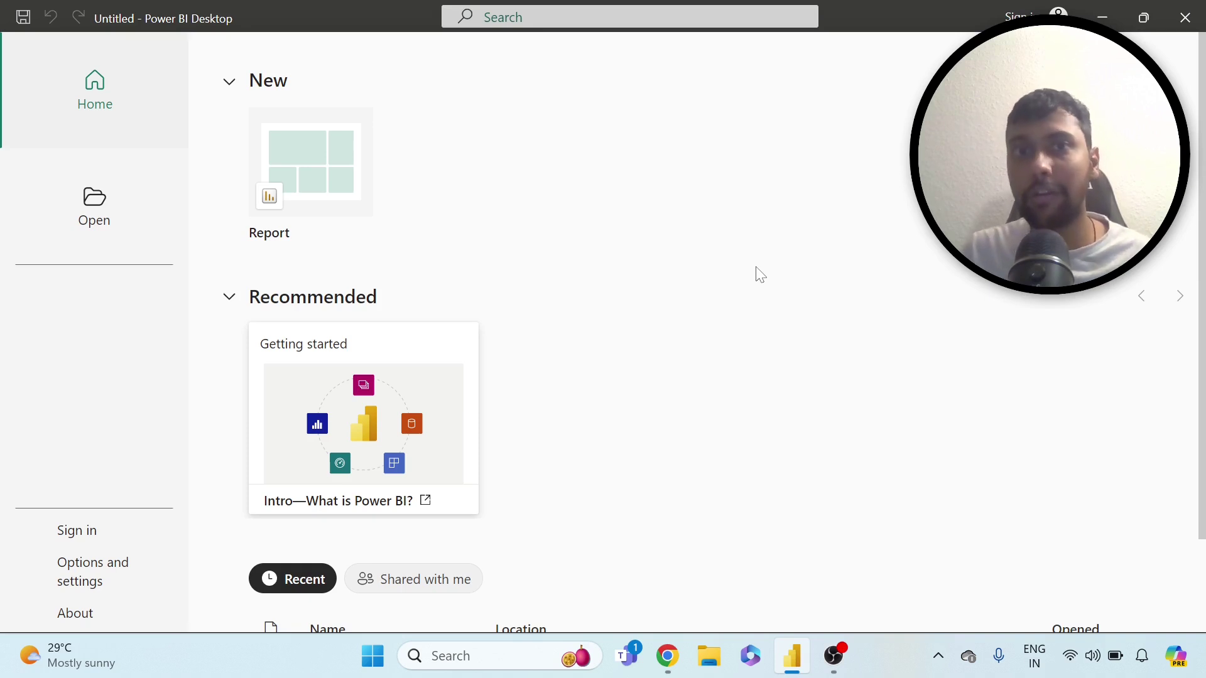
Step: Create a blank report, import the text file items.csv and open its data for transformation
{"action": "left_click", "coordinate": [330, 162]}
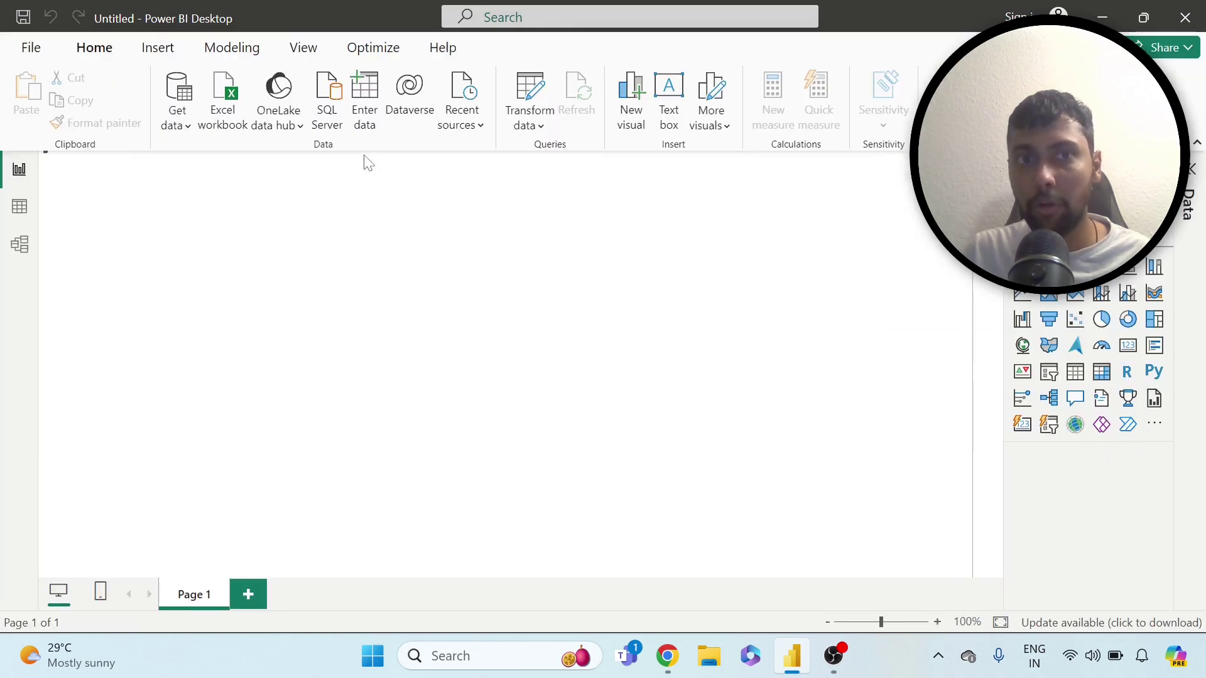
{"action": "left_click", "coordinate": [188, 127]}
{"action": "left_click", "coordinate": [241, 369]}
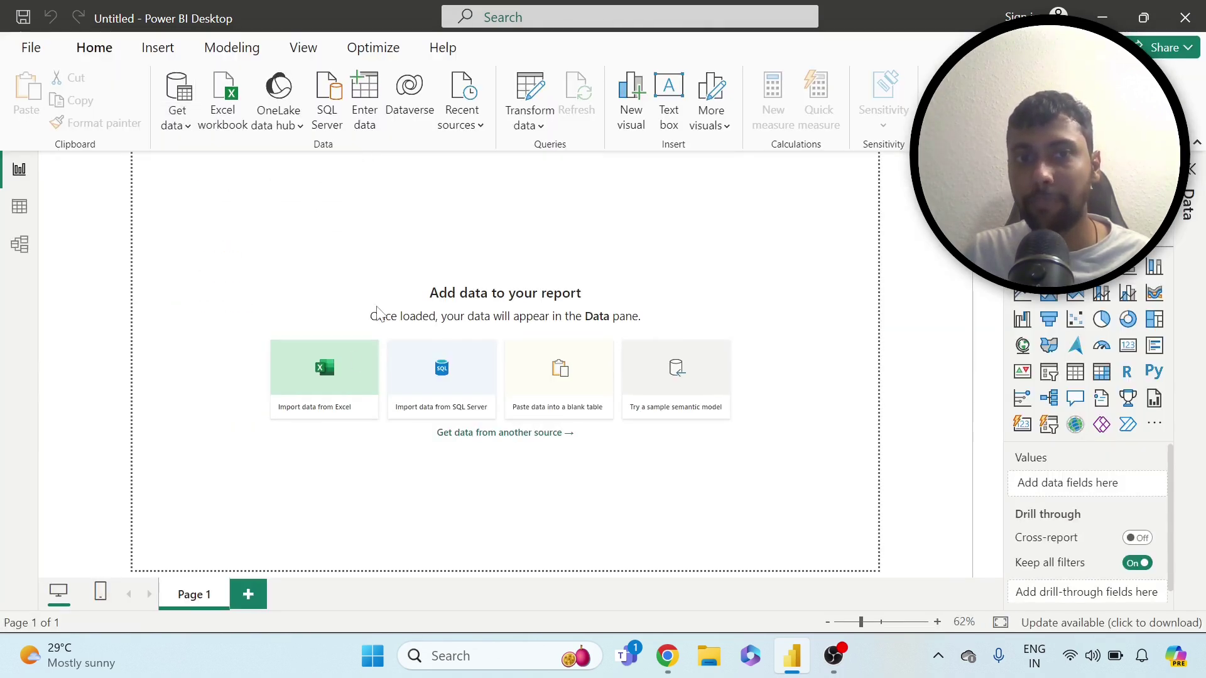
{"action": "double_click", "coordinate": [287, 204]}
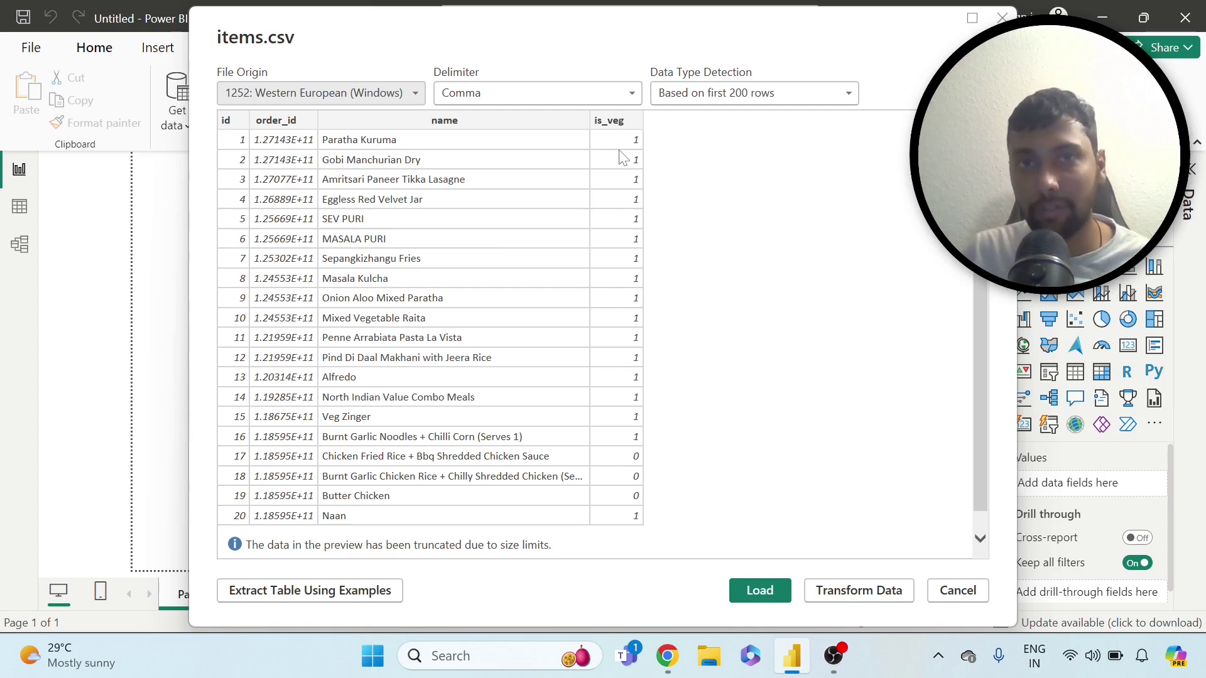
{"action": "left_click", "coordinate": [809, 585]}
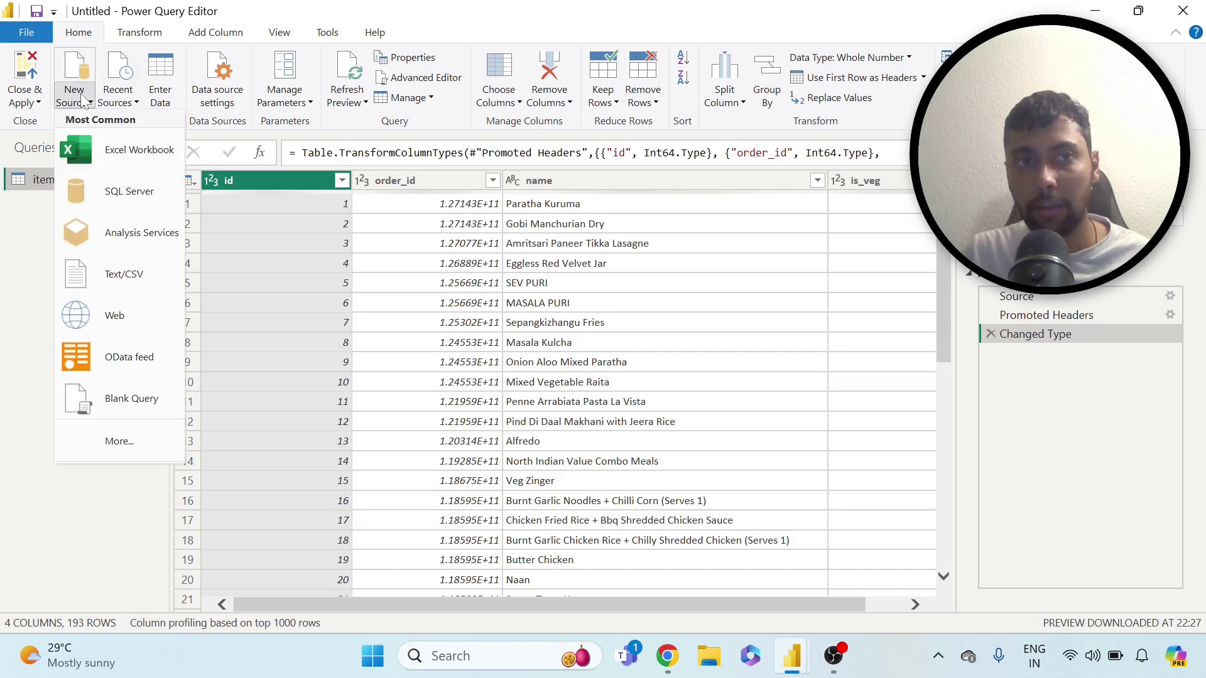
Step: Add orders.csv as a second text/CSV source alongside the items query
{"action": "left_click", "coordinate": [74, 98]}
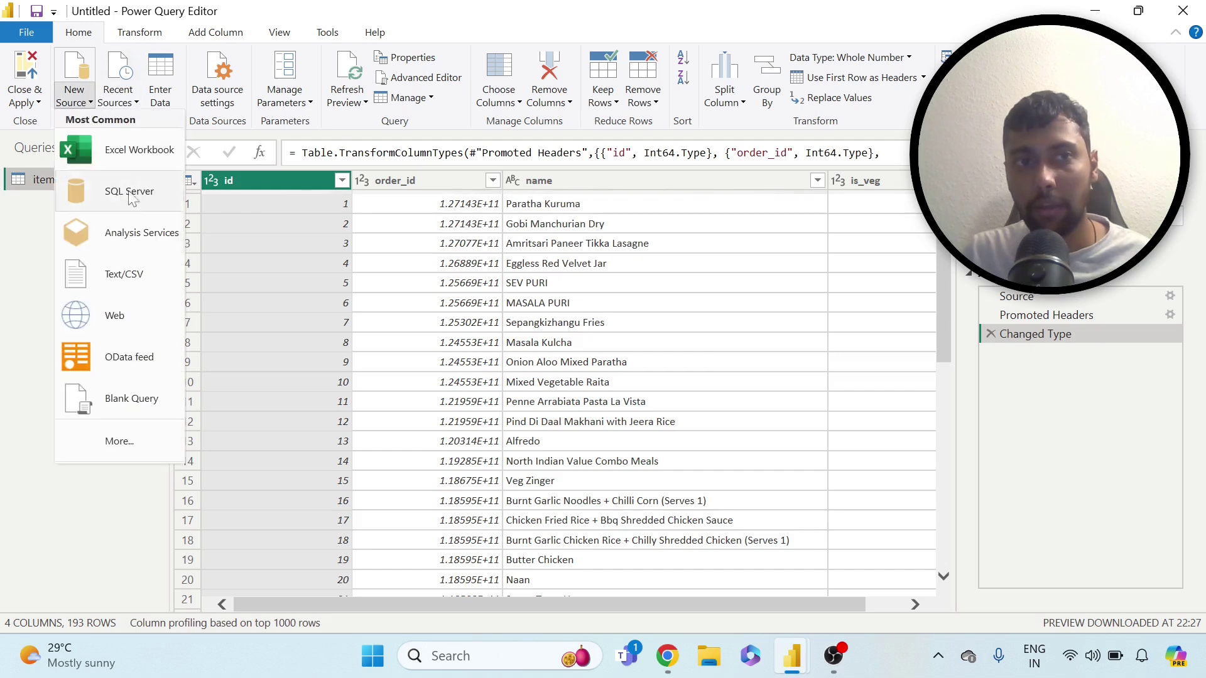
{"action": "left_click", "coordinate": [144, 279]}
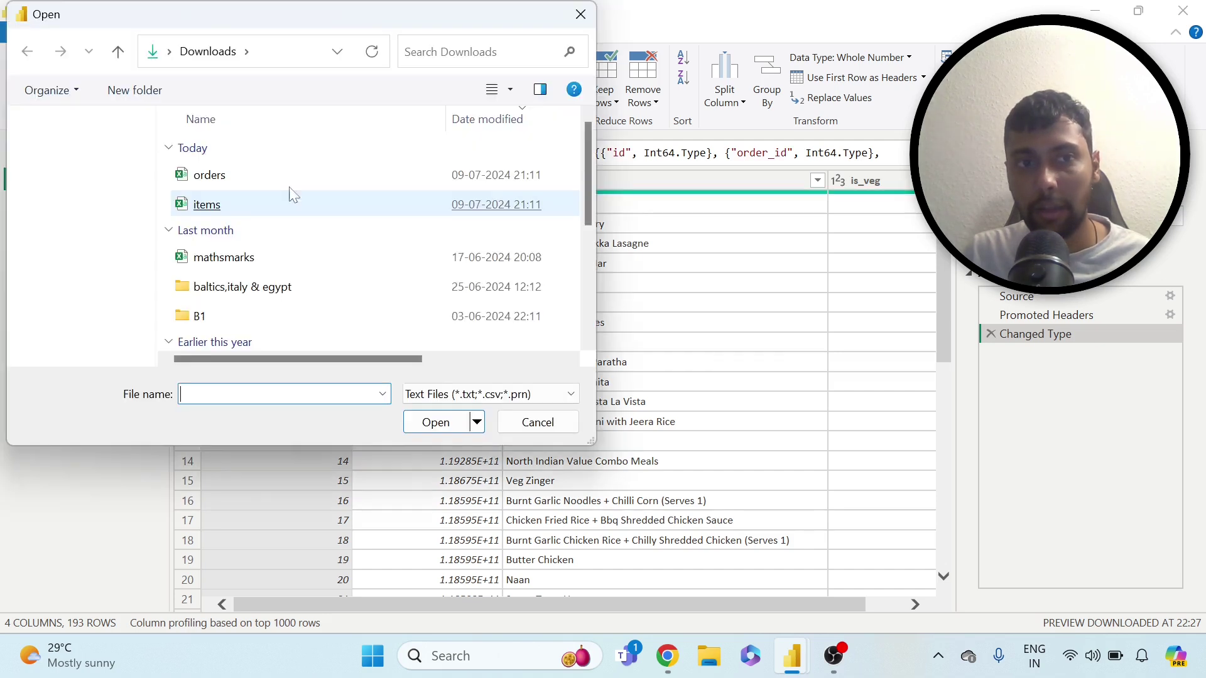
{"action": "double_click", "coordinate": [270, 176]}
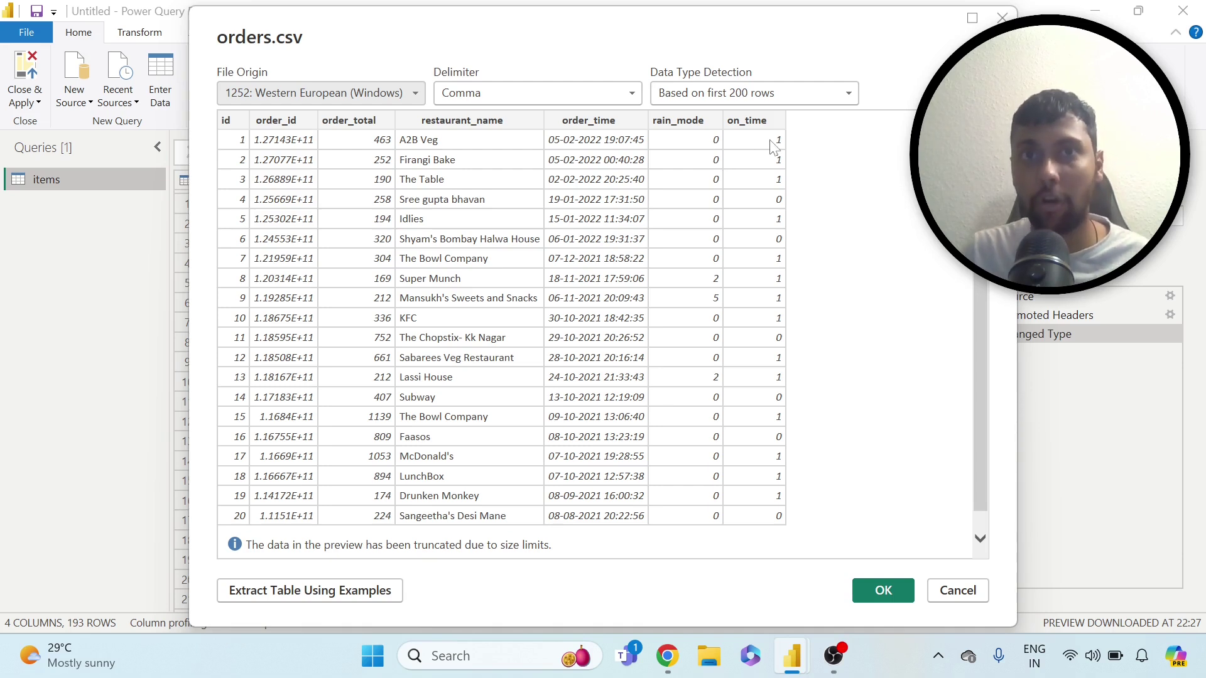
{"action": "left_click", "coordinate": [874, 578]}
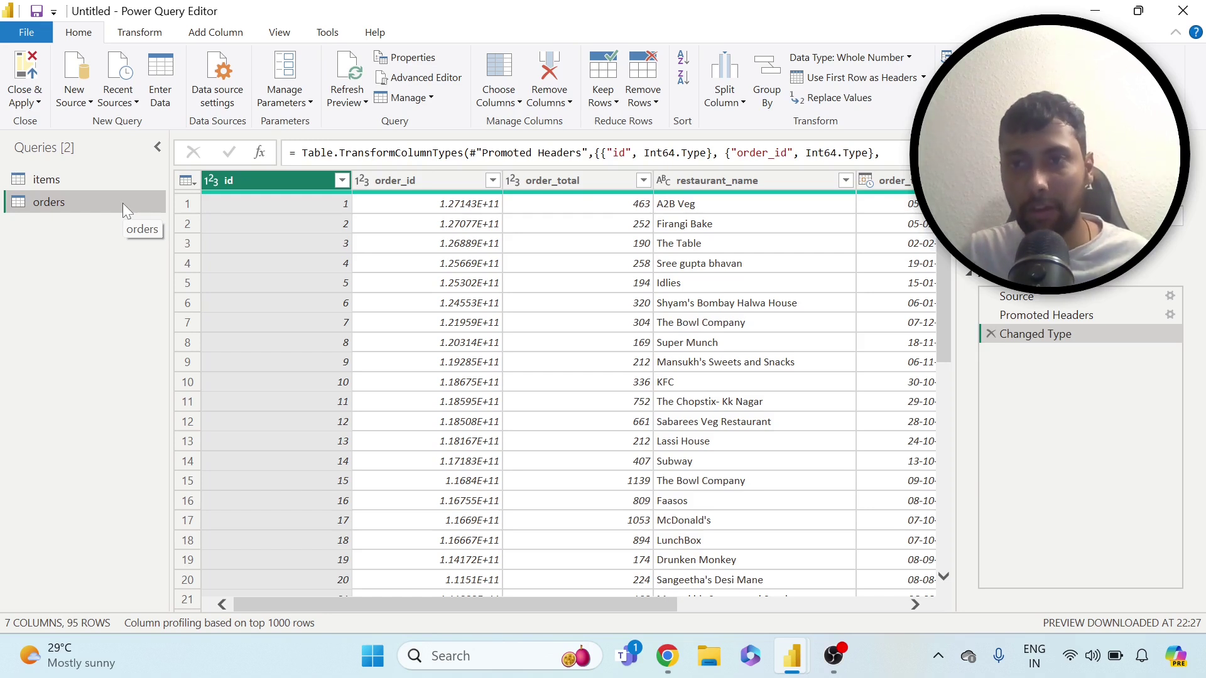
Step: Close the query editor and apply the pending changes to load the items and orders tables
{"action": "left_click", "coordinate": [30, 103]}
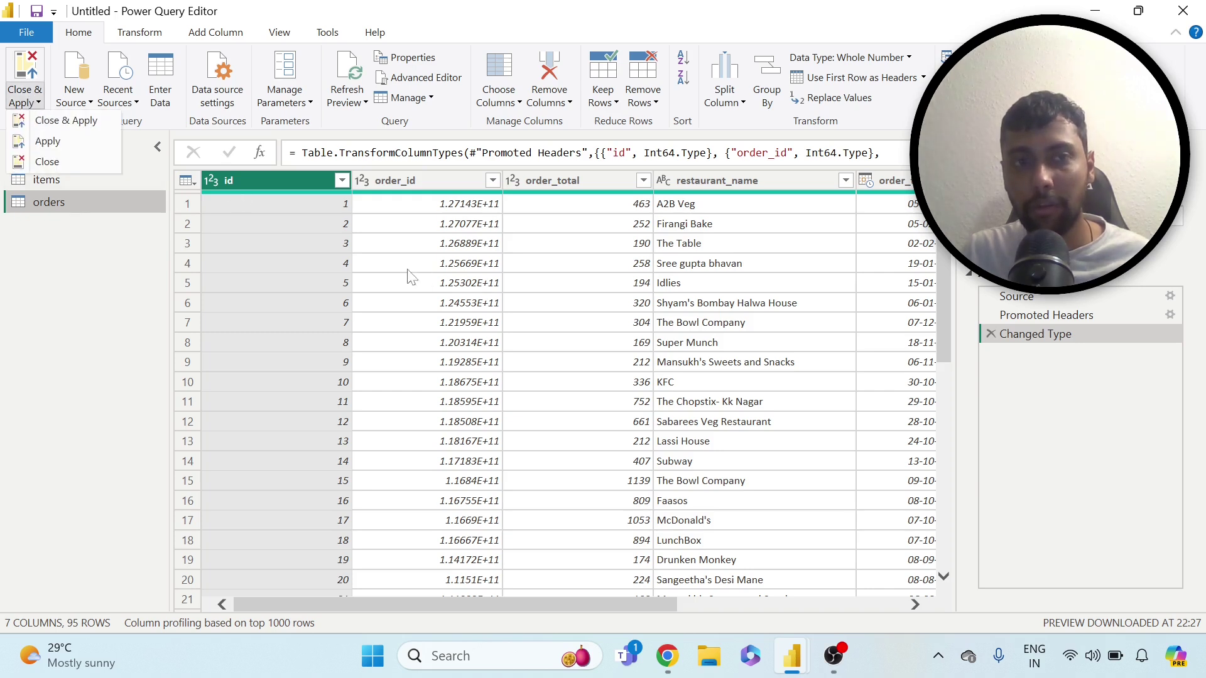
{"action": "left_click", "coordinate": [71, 121]}
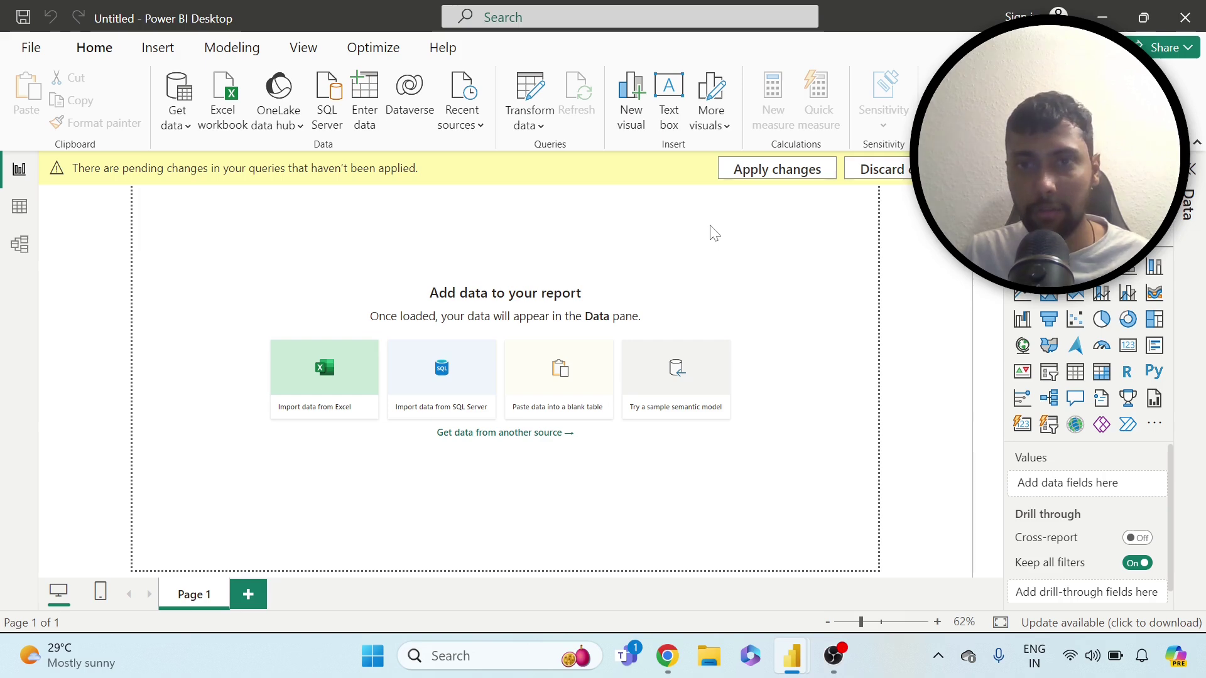
{"action": "left_click", "coordinate": [760, 170]}
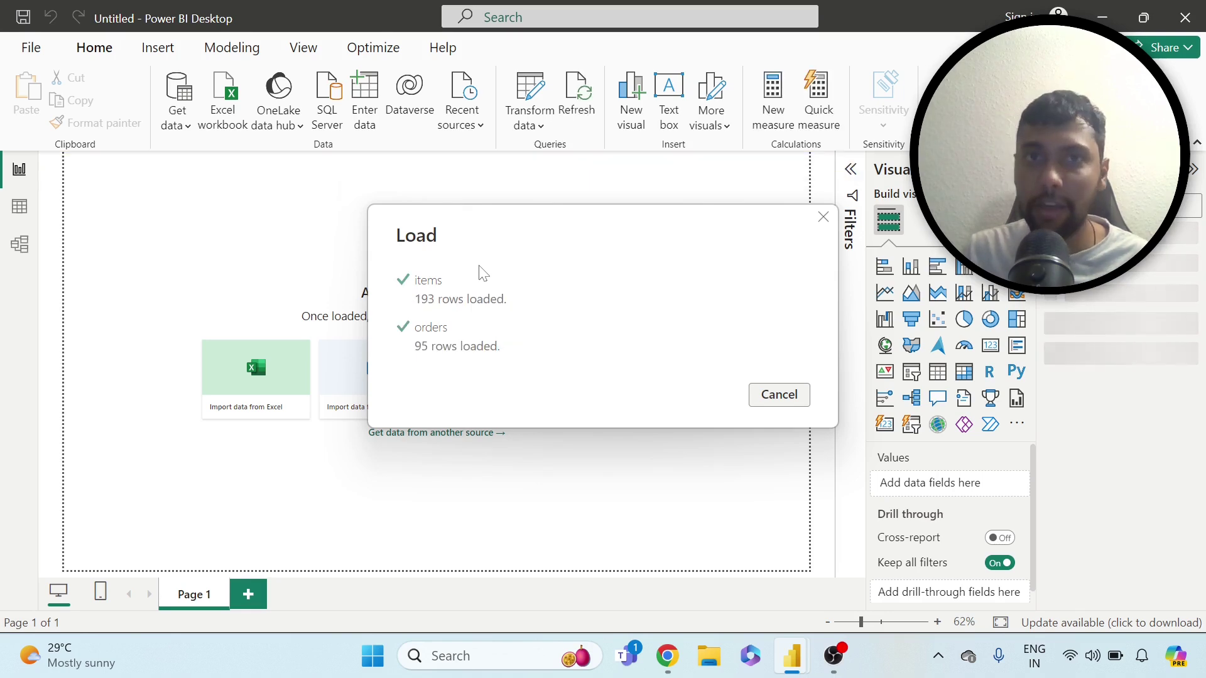
Step: Examine the loaded rows and fields of the items and orders tables in Table view
{"action": "left_click", "coordinate": [19, 211]}
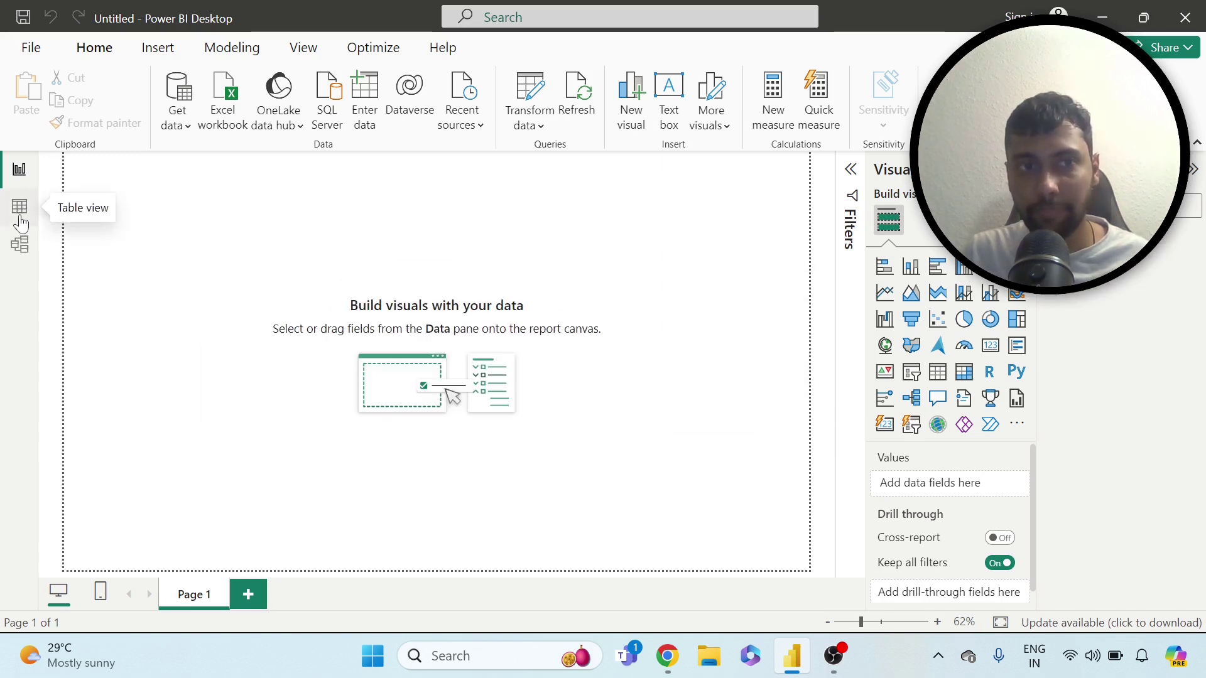
{"action": "left_click", "coordinate": [20, 218]}
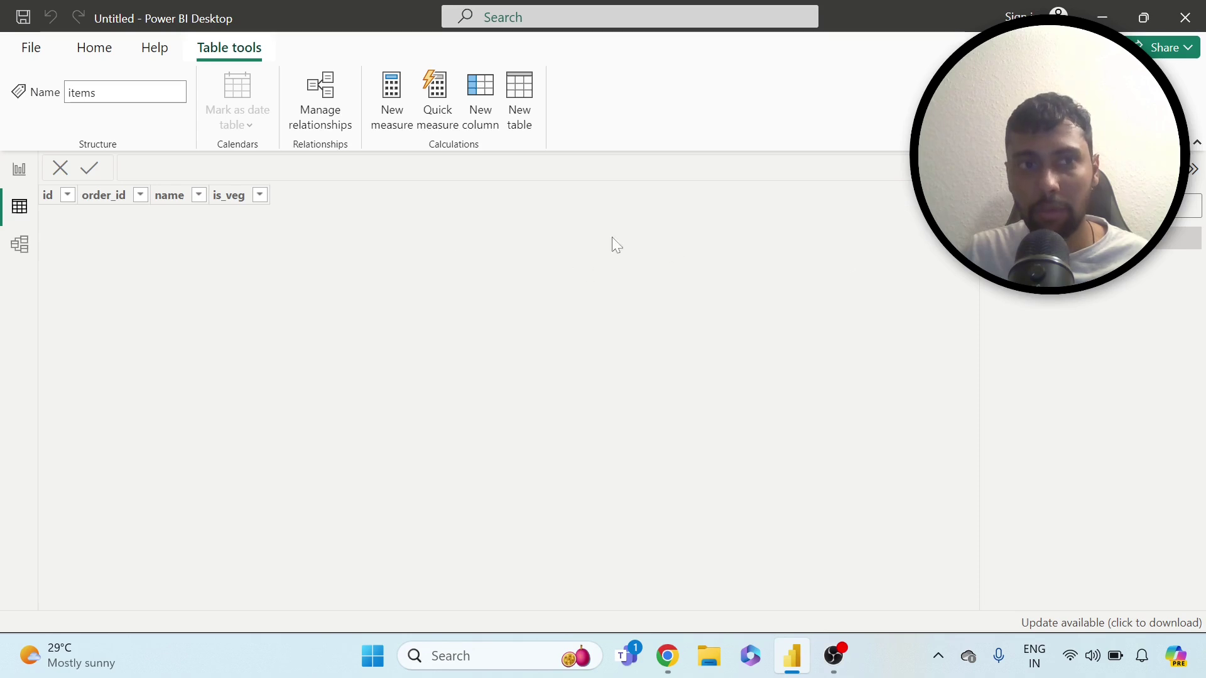
{"action": "left_click", "coordinate": [1036, 238]}
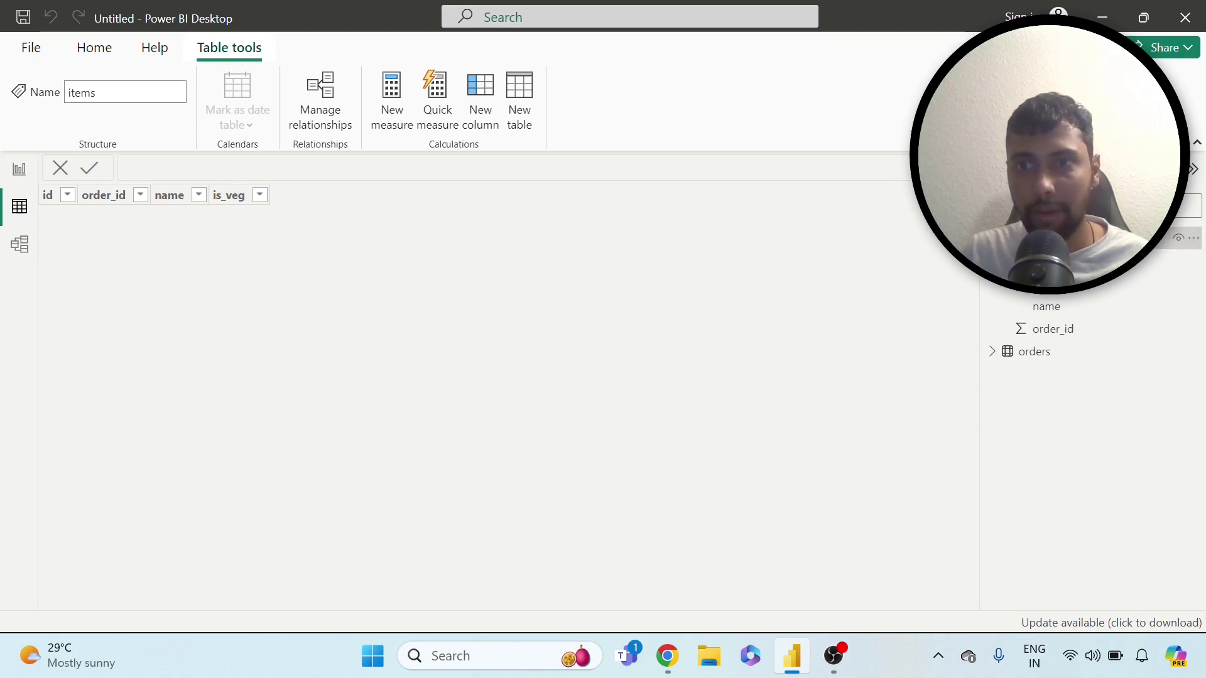
{"action": "left_click", "coordinate": [992, 352]}
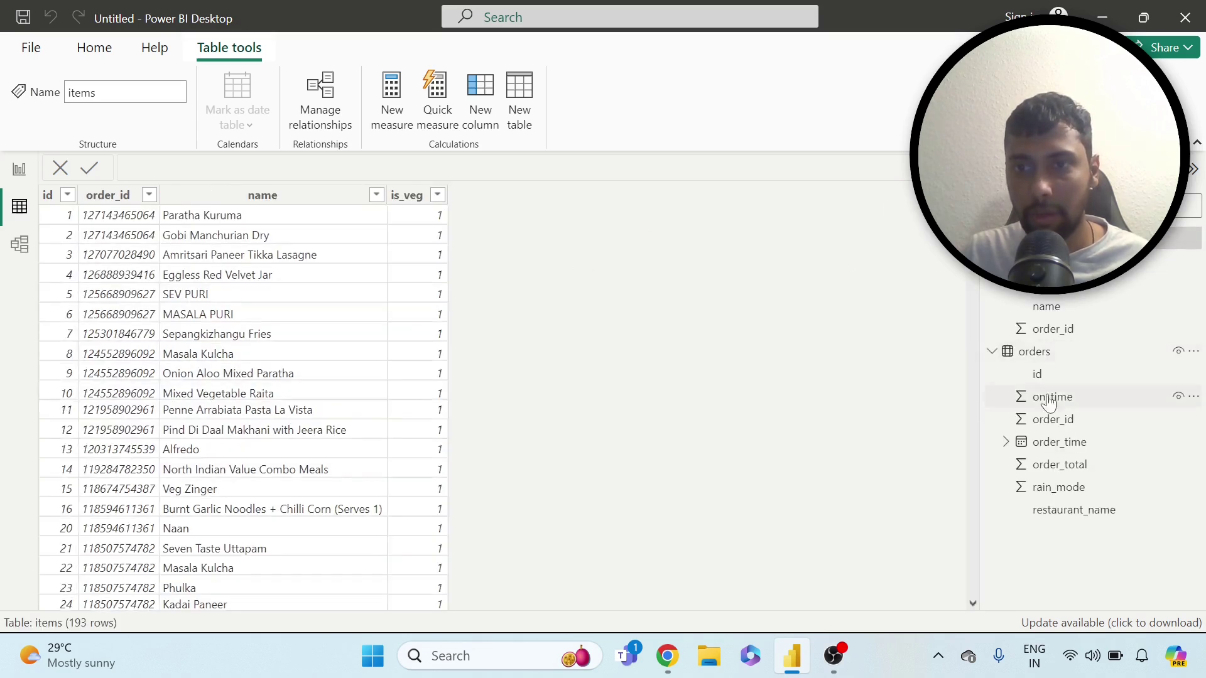
{"action": "left_click", "coordinate": [1034, 353]}
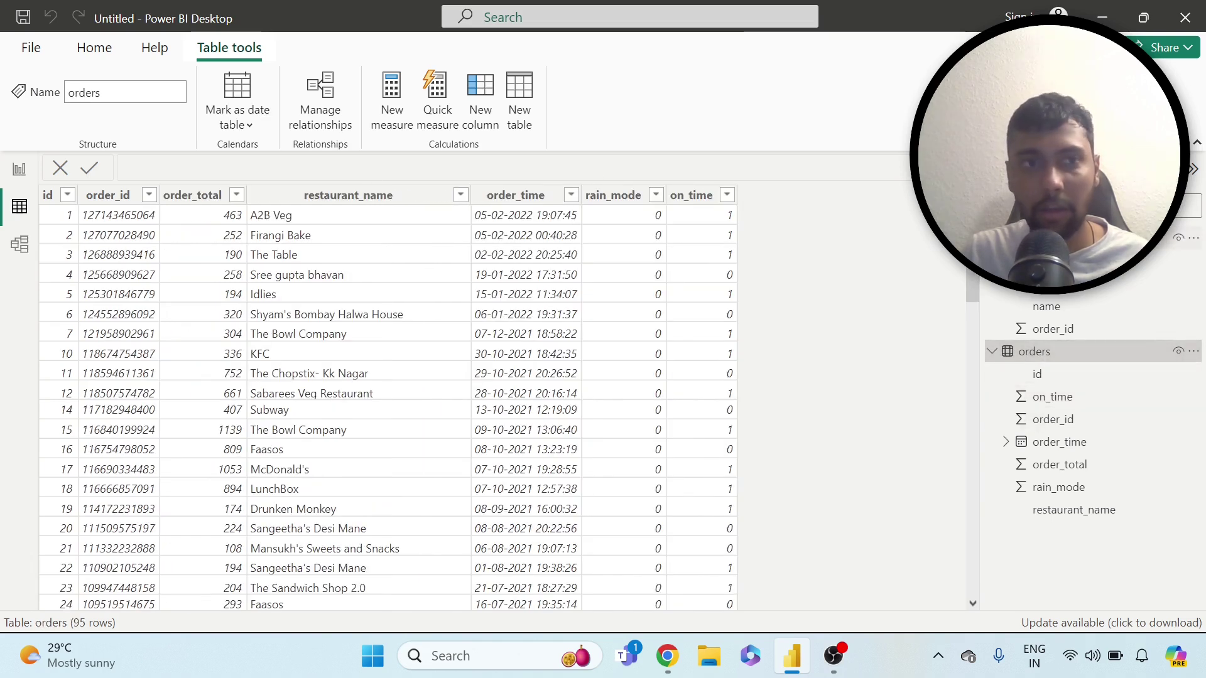
{"action": "left_click", "coordinate": [1042, 239]}
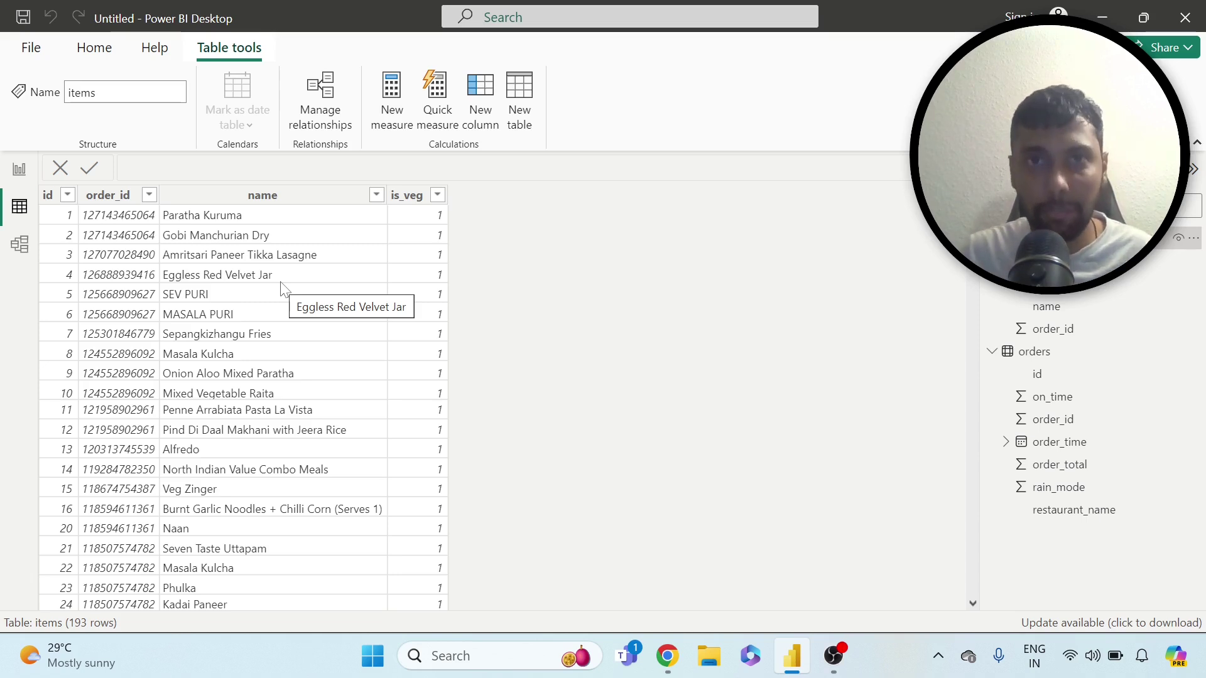
Step: Insert a text box on the report page, widen it to the full page width and shorten it to a header strip
{"action": "left_click", "coordinate": [15, 179]}
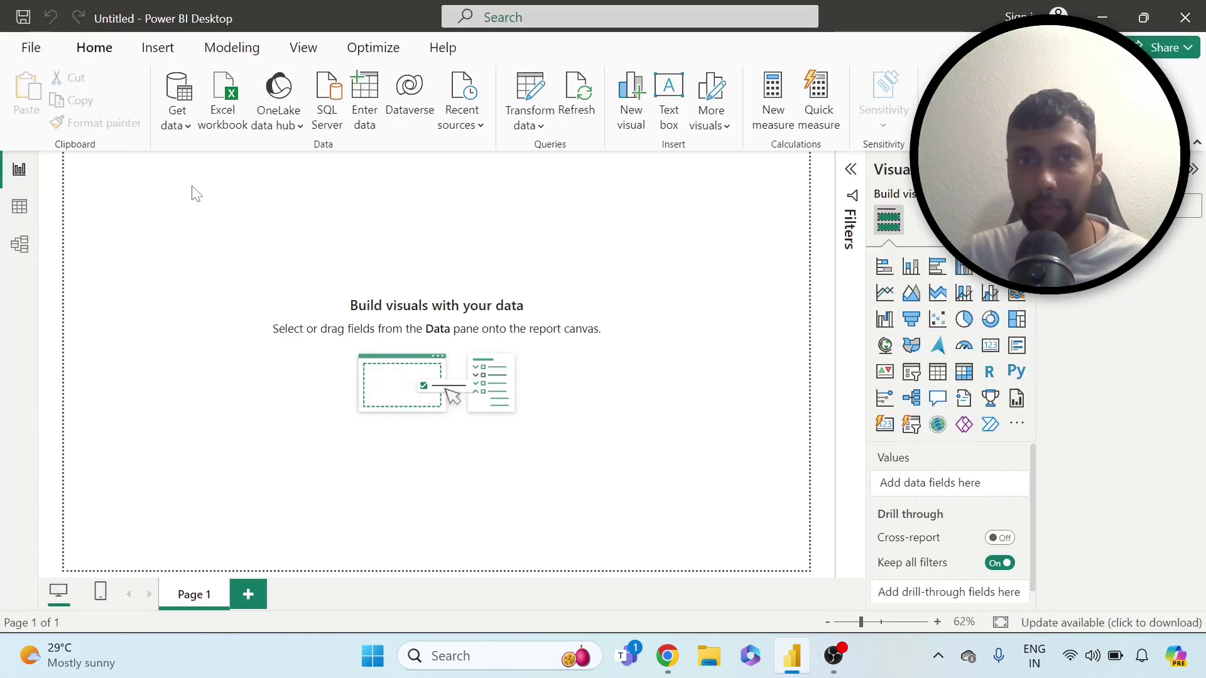
{"action": "left_click", "coordinate": [676, 118]}
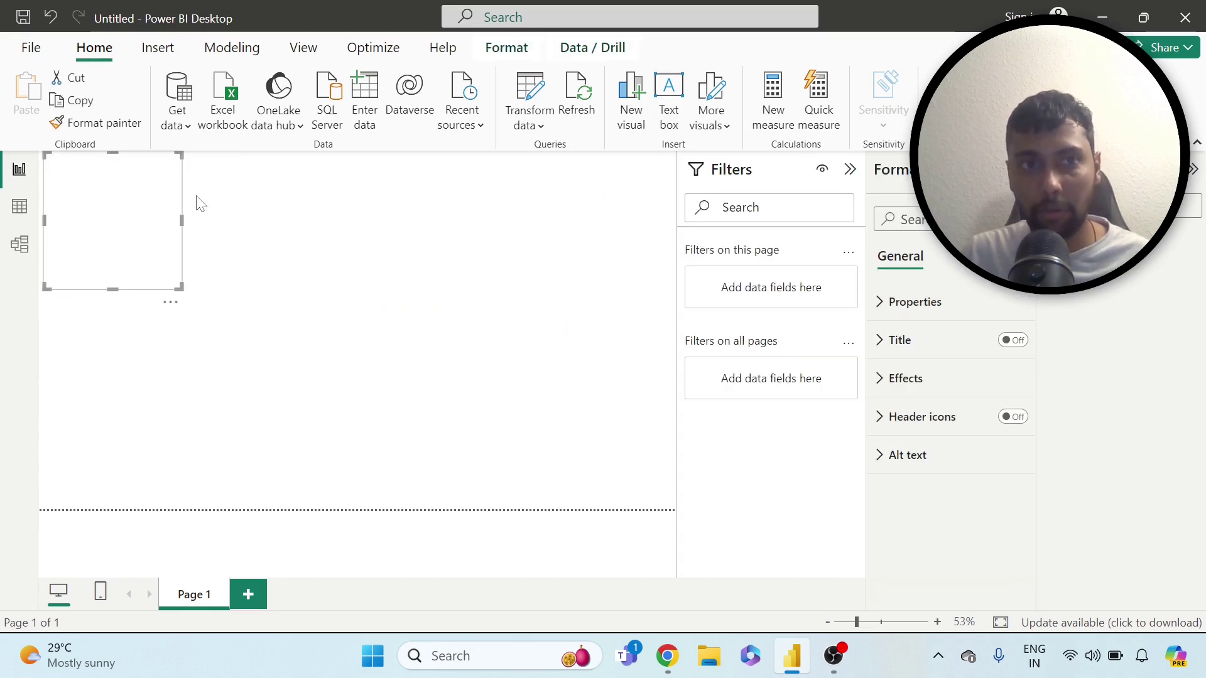
{"action": "left_click_drag", "start_coordinate": [182, 220], "coordinate": [673, 237]}
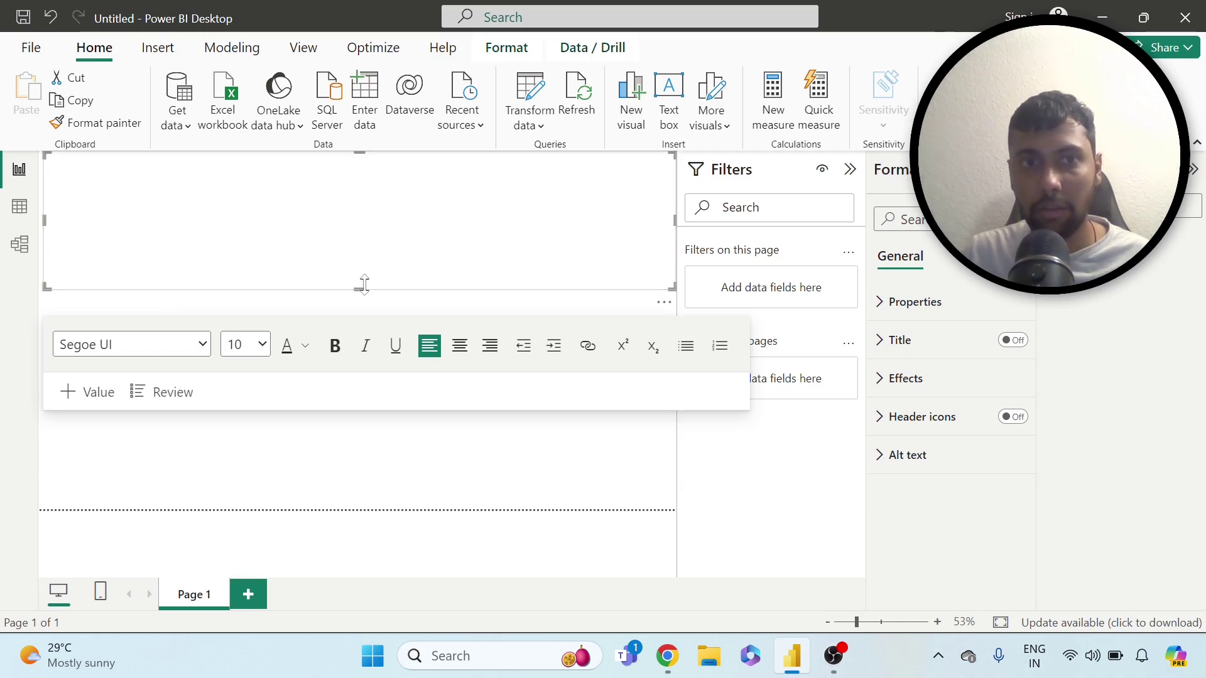
{"action": "left_click_drag", "start_coordinate": [358, 280], "coordinate": [373, 206]}
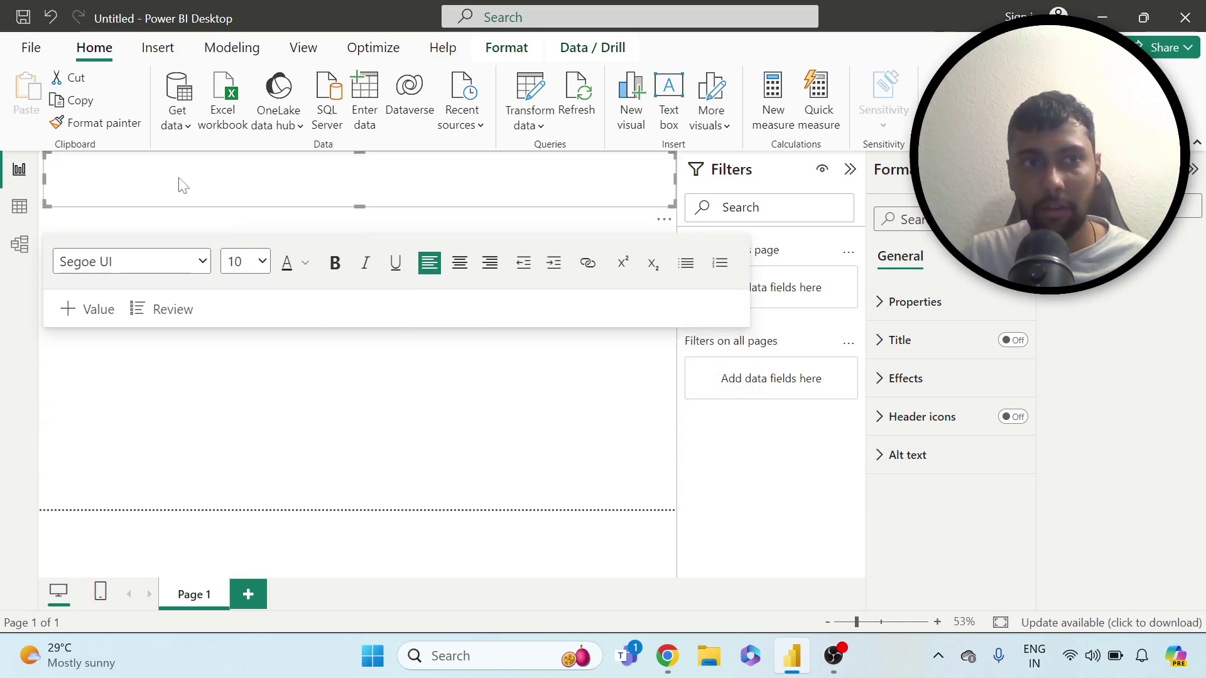
Step: Enter the title "SWIGGY DASHBOARD" in the header text box
{"action": "key", "text": "Caps_Lock"}
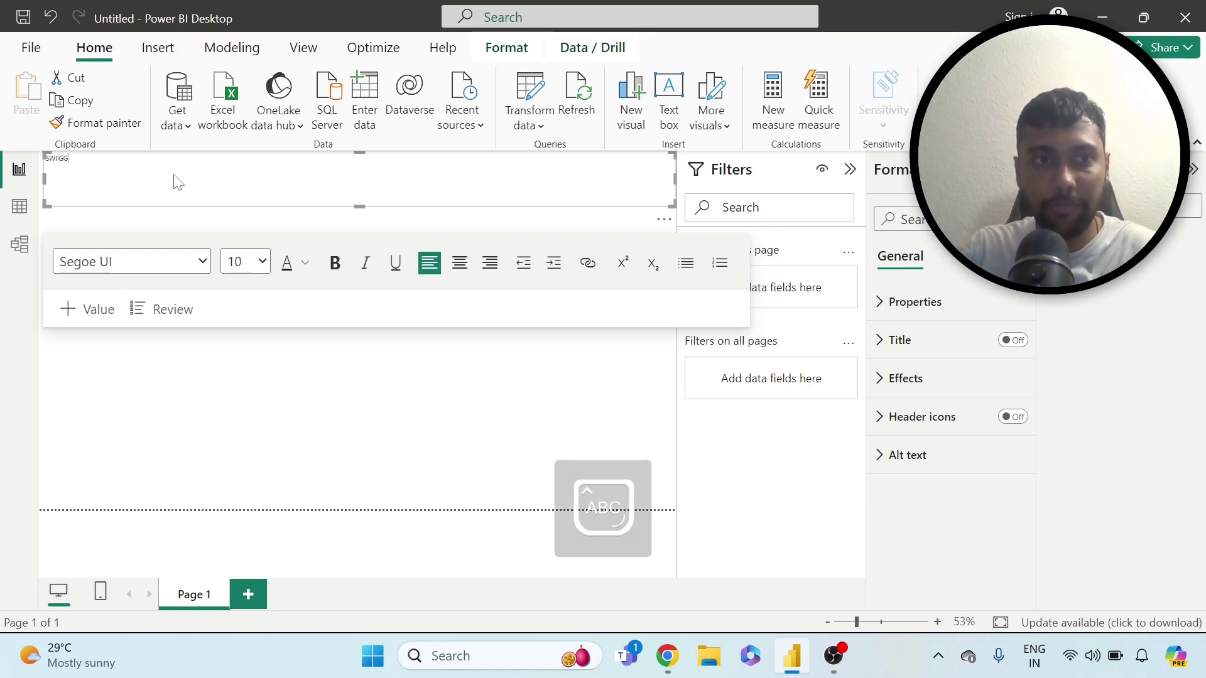
{"action": "type", "text": "Y DASHBIARD"}
{"action": "key", "text": "Caps_Lock"}
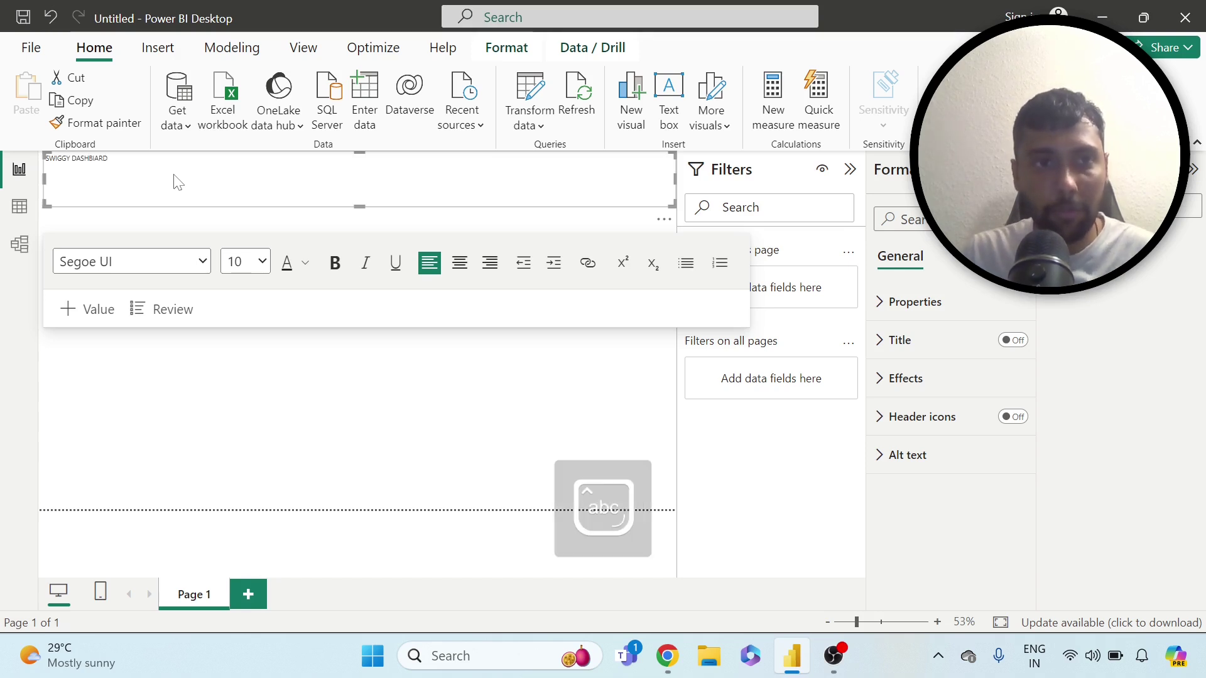
{"action": "key", "text": "BackSpace"}
{"action": "key", "text": "BackSpace"}
{"action": "key", "text": "BackSpace"}
{"action": "key", "text": "Caps_Lock"}
{"action": "type", "text": "OARD"}
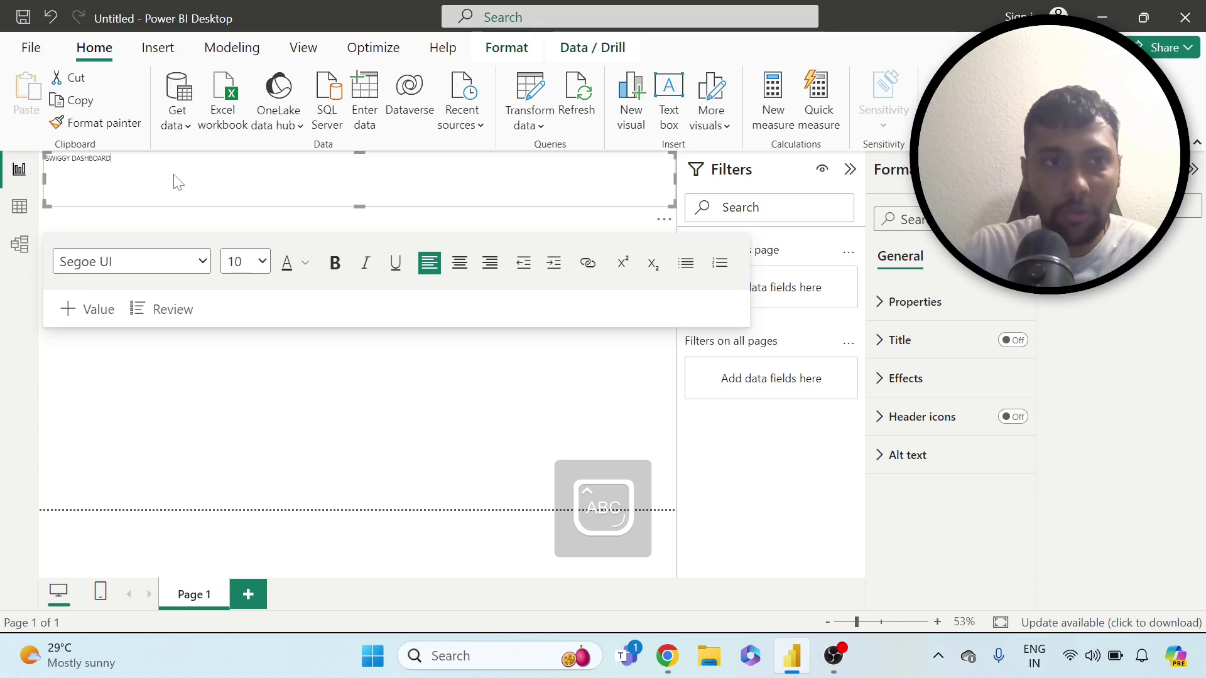
{"action": "key", "text": "Caps_Lock"}
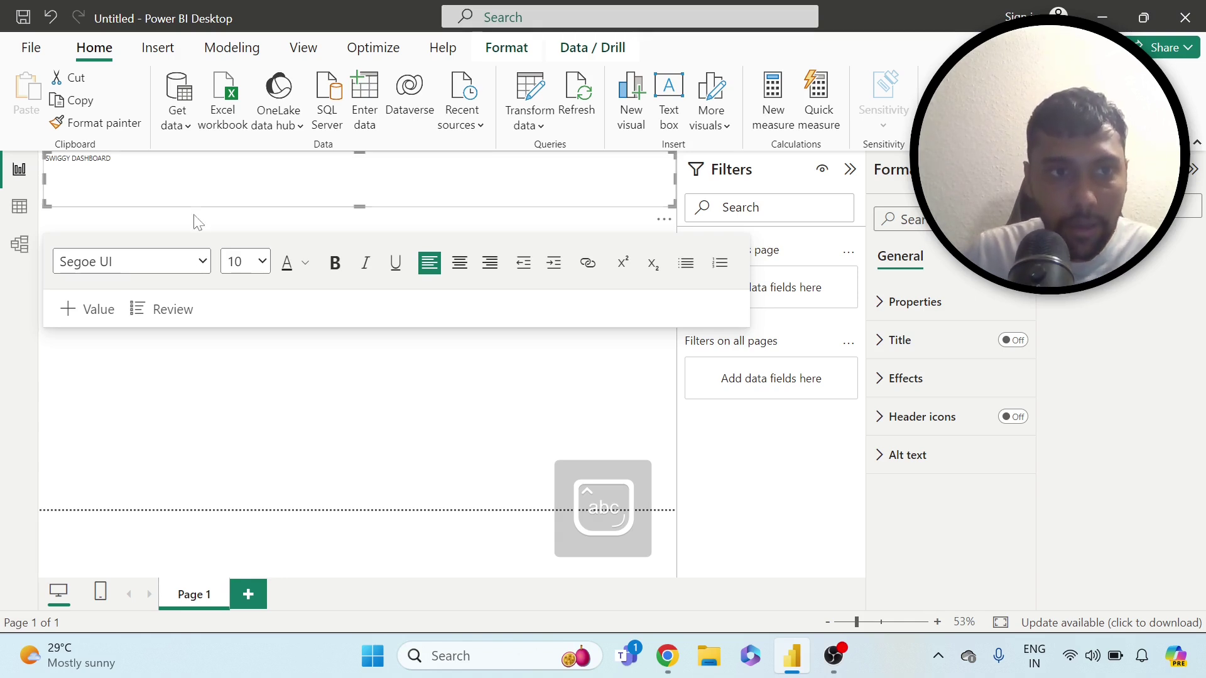
Step: Try to make the title text bold at font size 32
{"action": "left_click", "coordinate": [263, 263]}
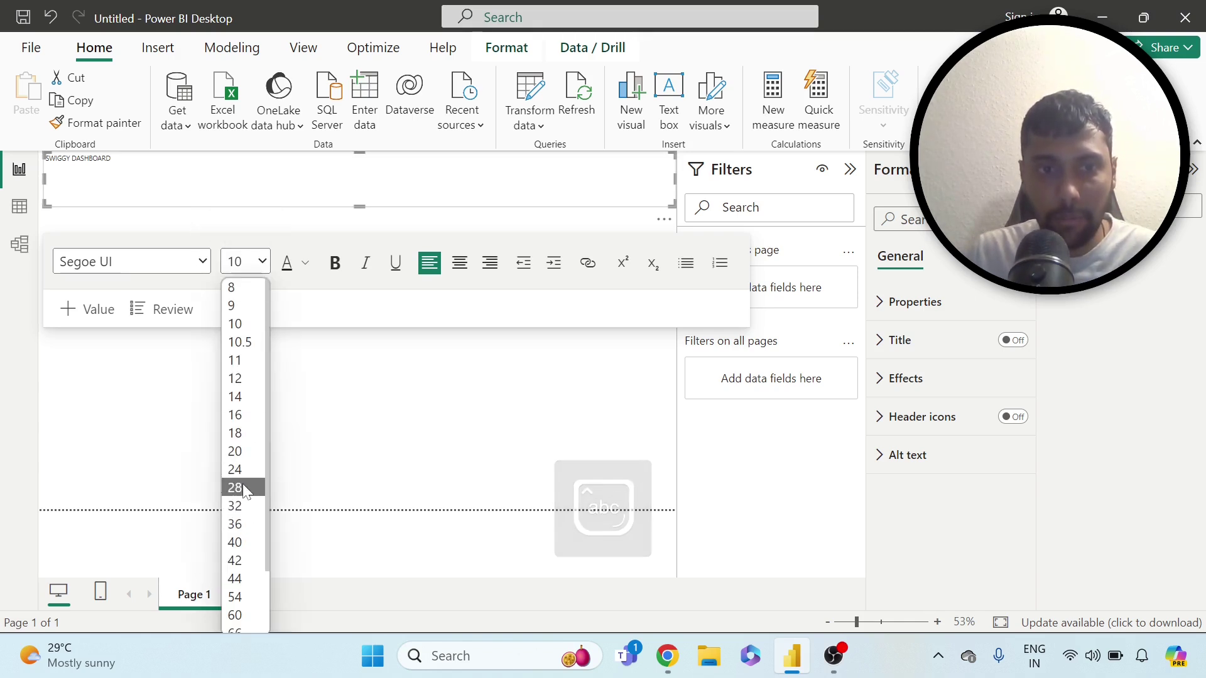
{"action": "left_click", "coordinate": [234, 506]}
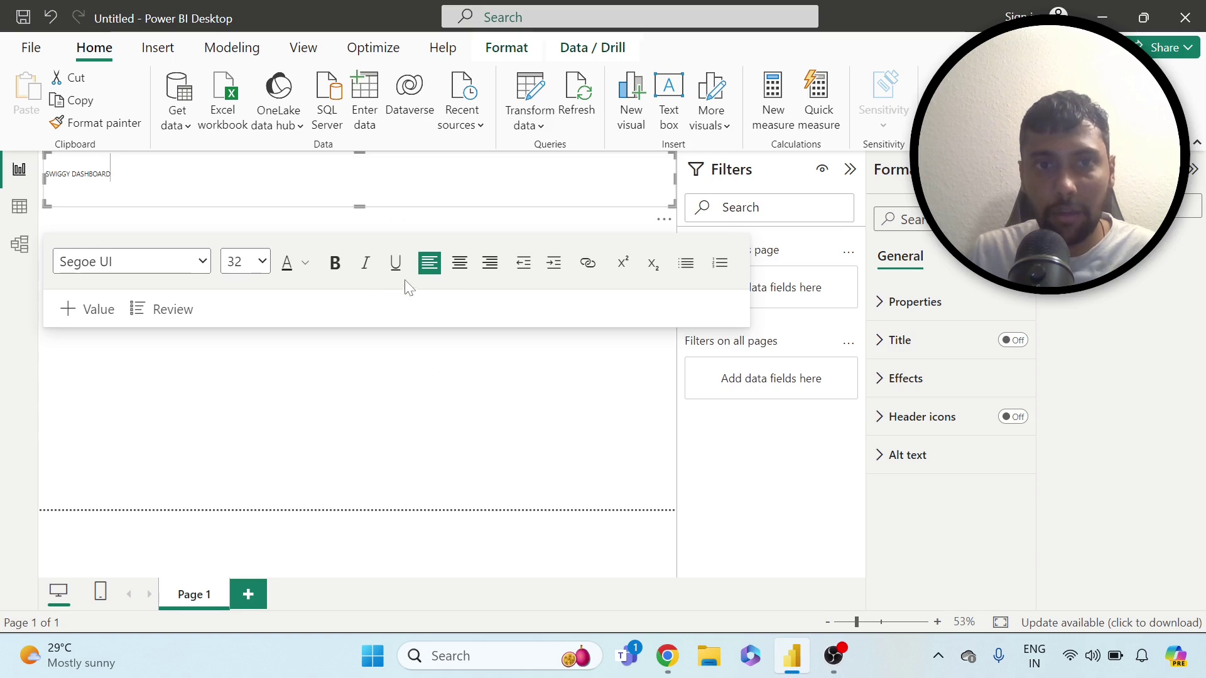
{"action": "left_click", "coordinate": [336, 265]}
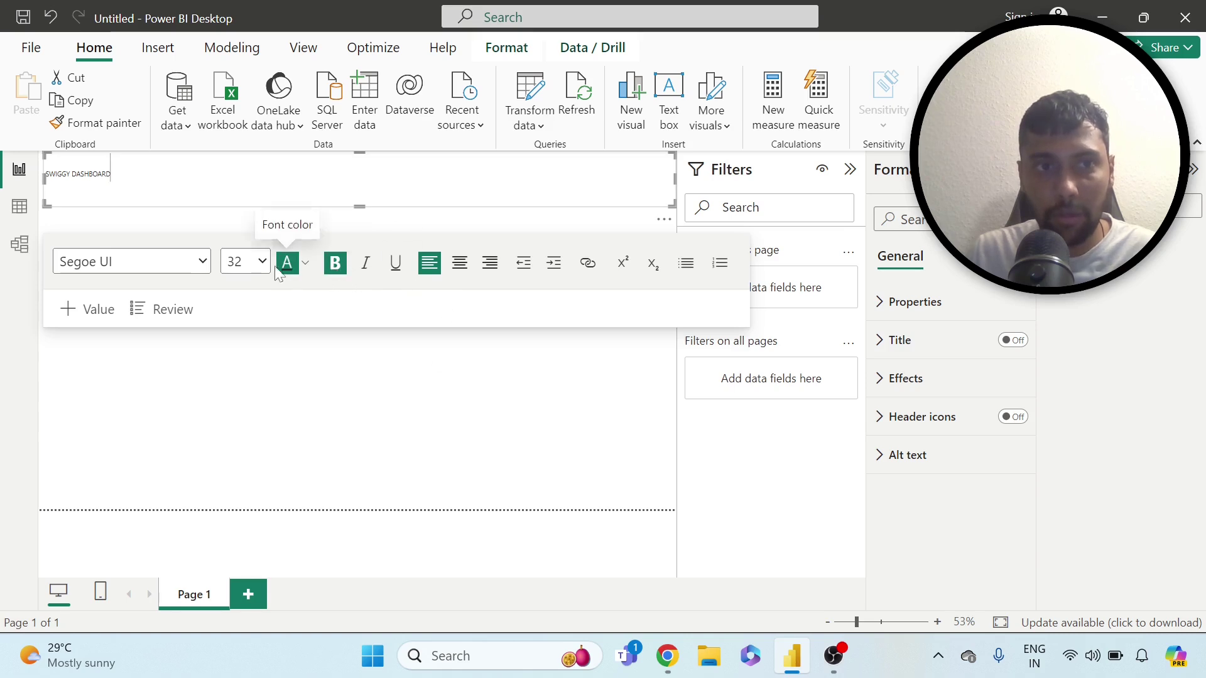
Step: Format the entire dashboard title at font size 32, bold and centred
{"action": "key", "text": "ctrl+a"}
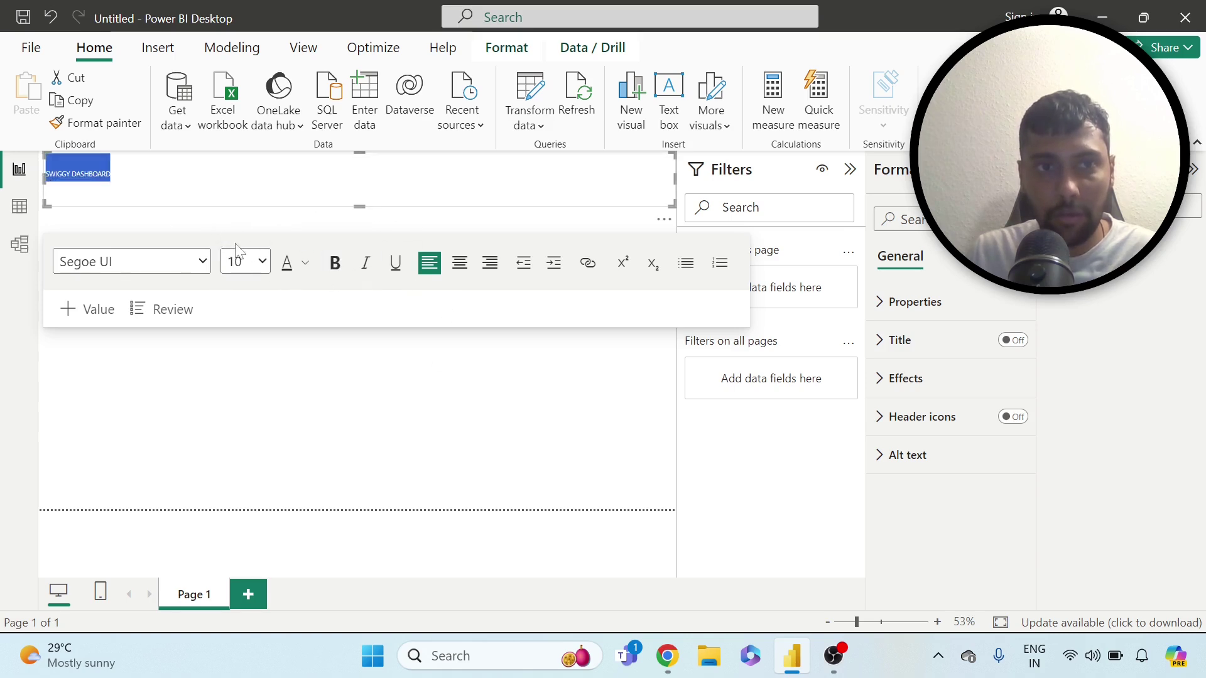
{"action": "left_click", "coordinate": [262, 261]}
{"action": "left_click", "coordinate": [259, 513]}
{"action": "left_click", "coordinate": [336, 264]}
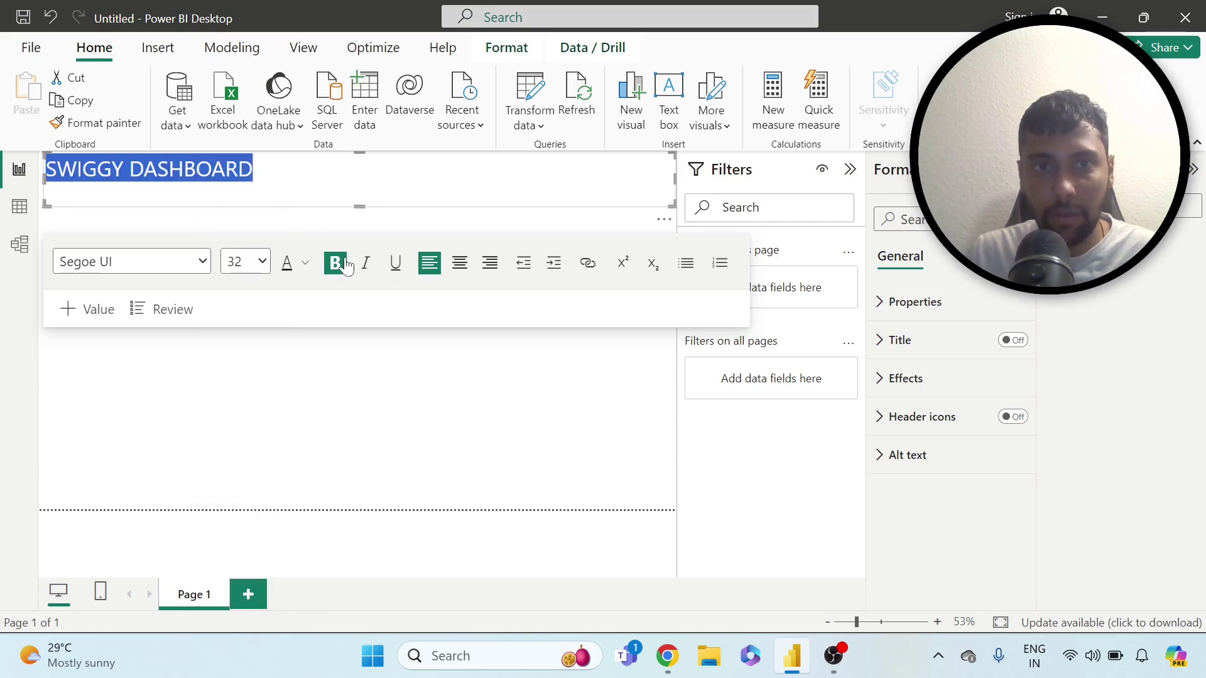
{"action": "left_click", "coordinate": [460, 264]}
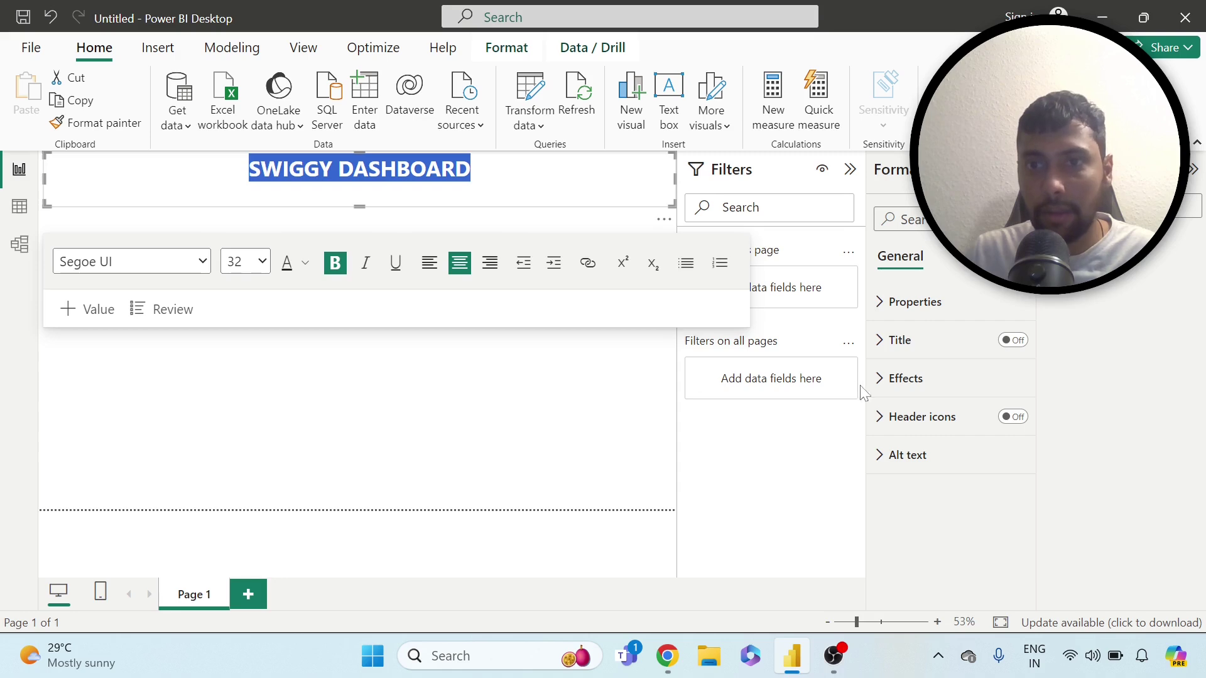
Step: Fill the title text box background with the orange colour and deselect the box
{"action": "left_click", "coordinate": [885, 382]}
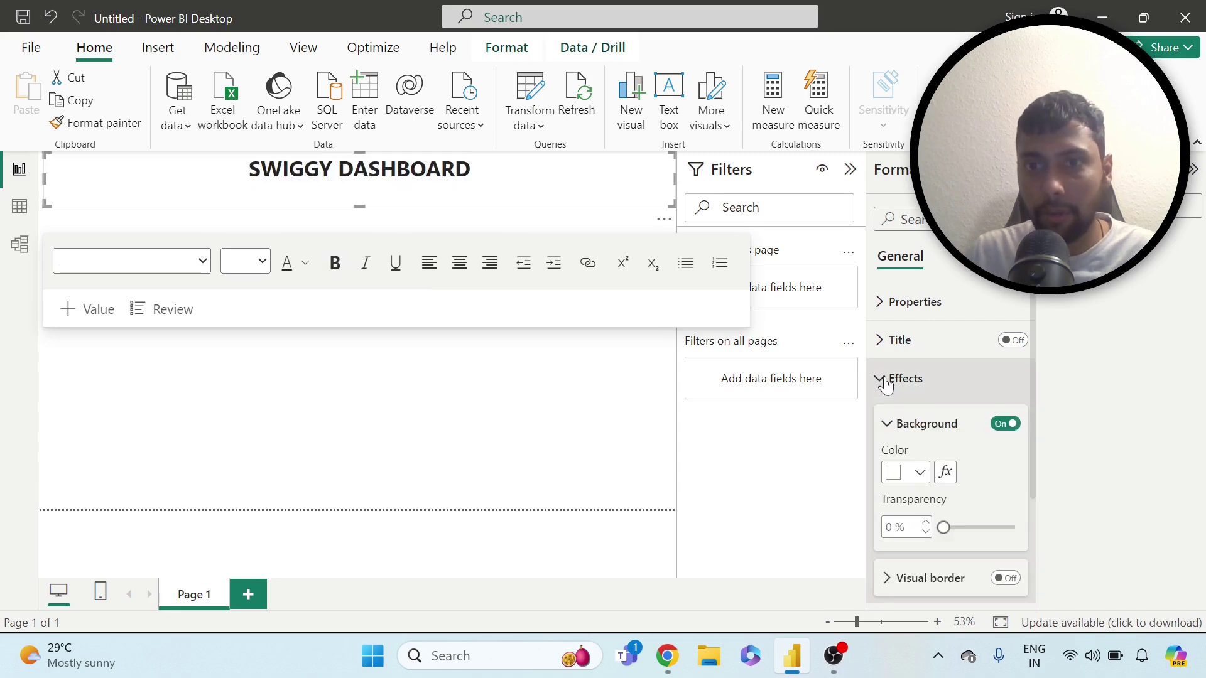
{"action": "left_click", "coordinate": [919, 472]}
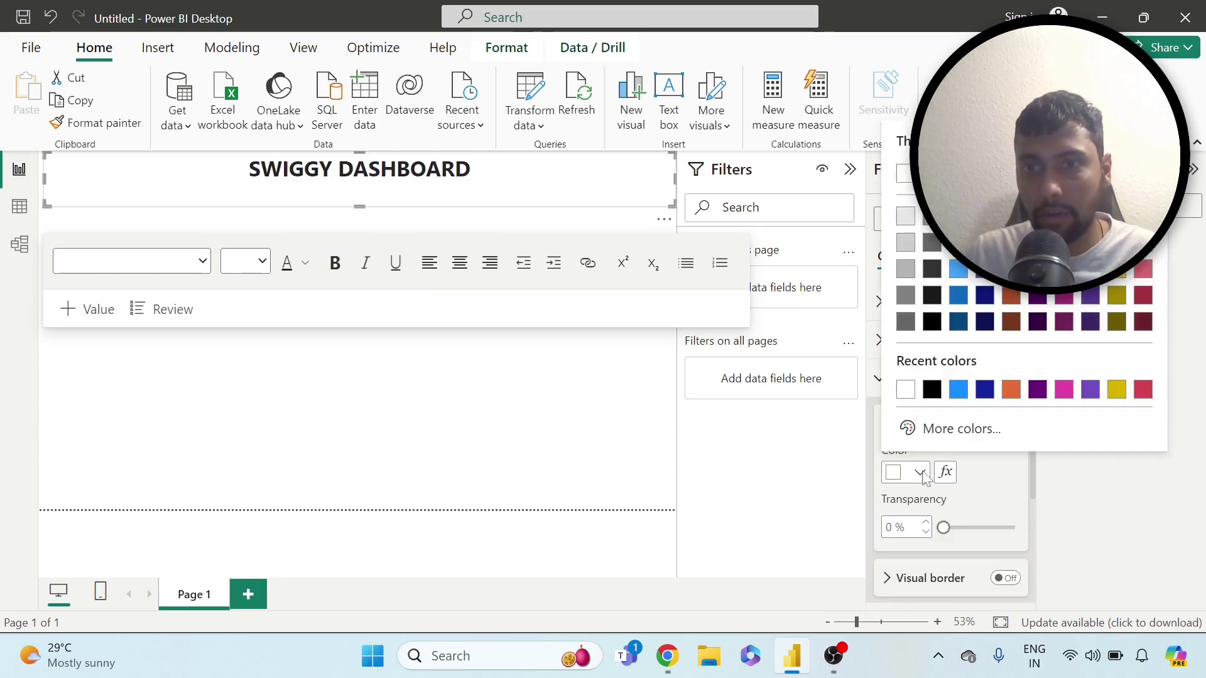
{"action": "left_click", "coordinate": [1011, 390]}
{"action": "left_click", "coordinate": [438, 386]}
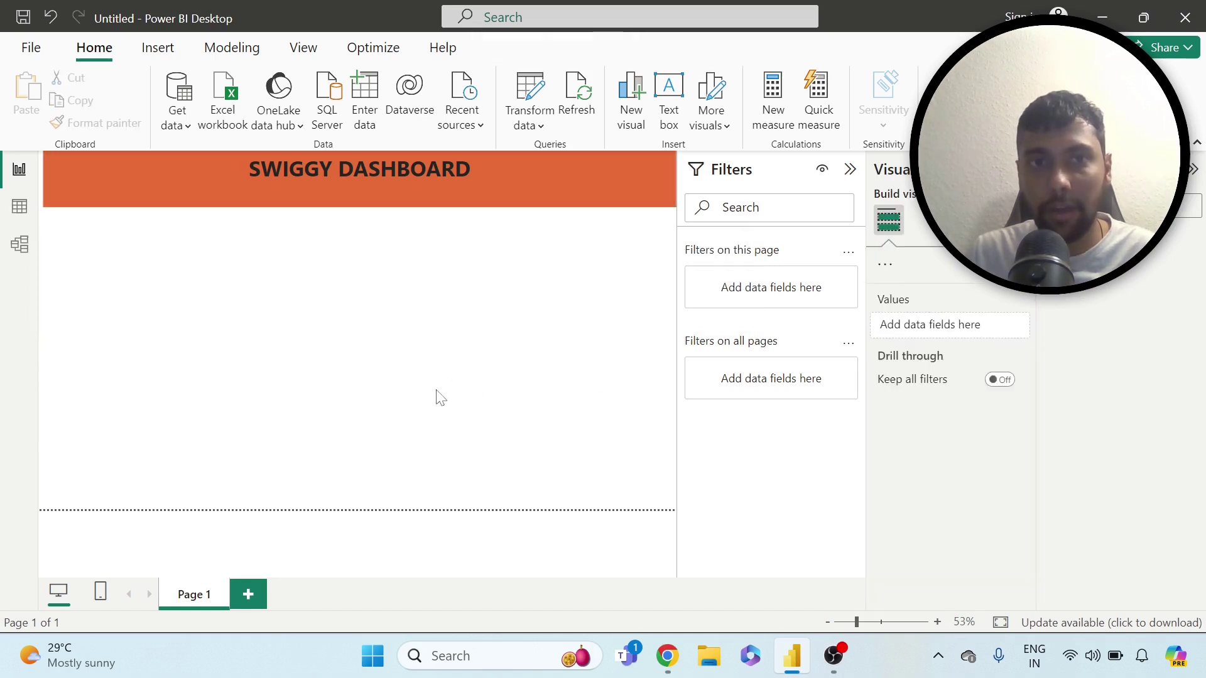
{"action": "left_click", "coordinate": [353, 197]}
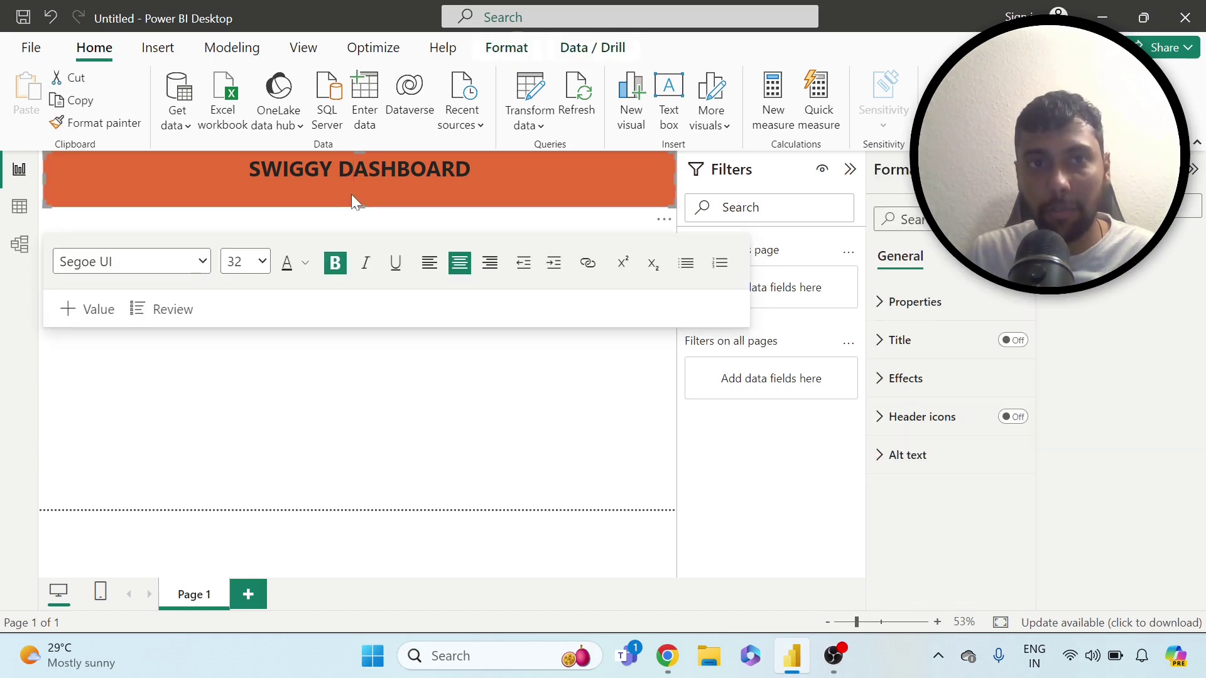
{"action": "left_click", "coordinate": [333, 361]}
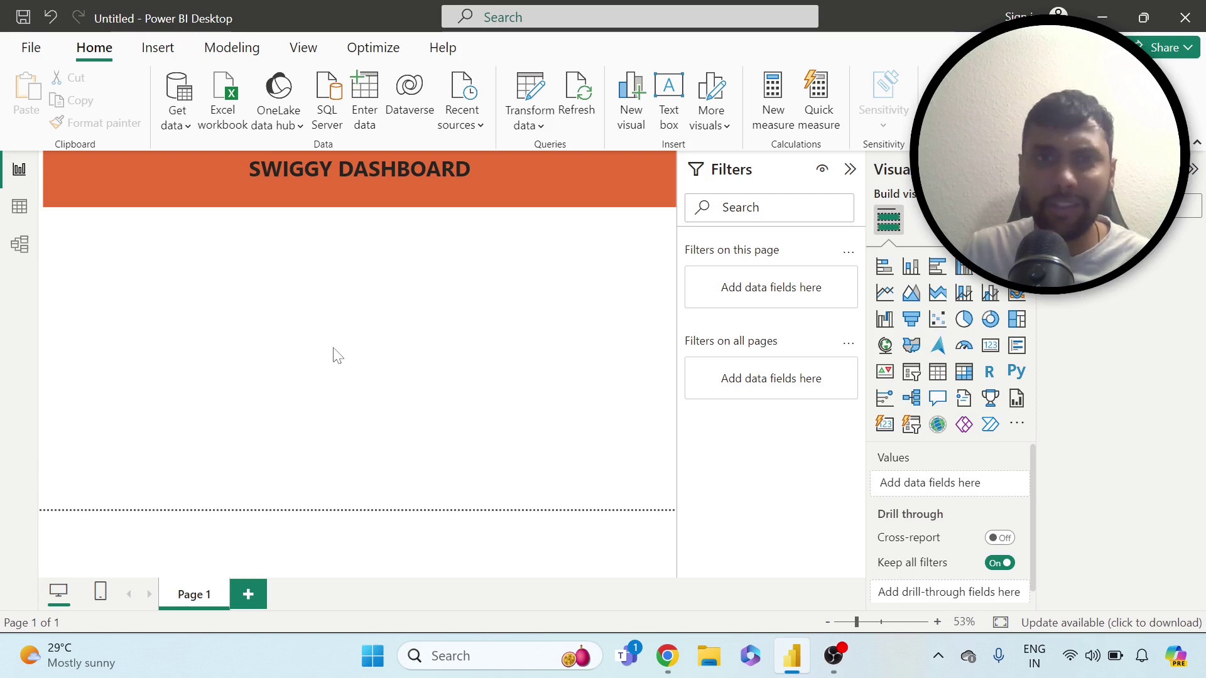
Step: Add a small card visual below the title header showing the distinct count of order_id from the orders table
{"action": "left_click", "coordinate": [991, 345]}
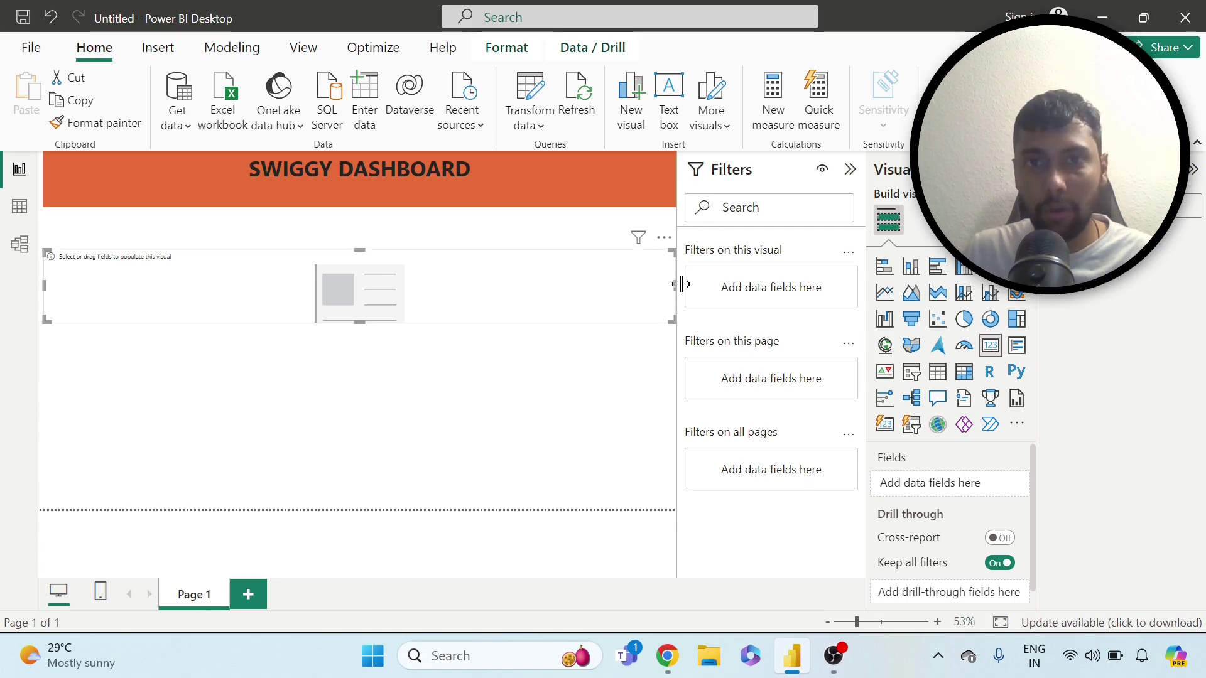
{"action": "left_click_drag", "start_coordinate": [677, 286], "coordinate": [162, 274]}
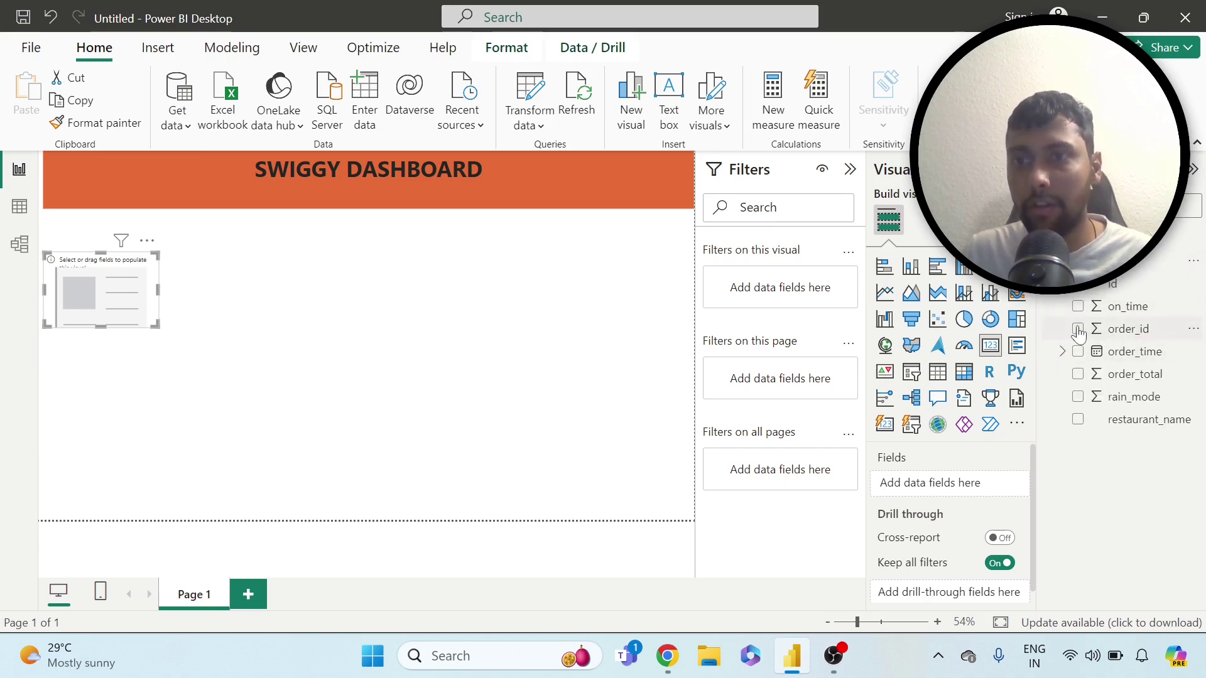
{"action": "left_click", "coordinate": [1078, 329]}
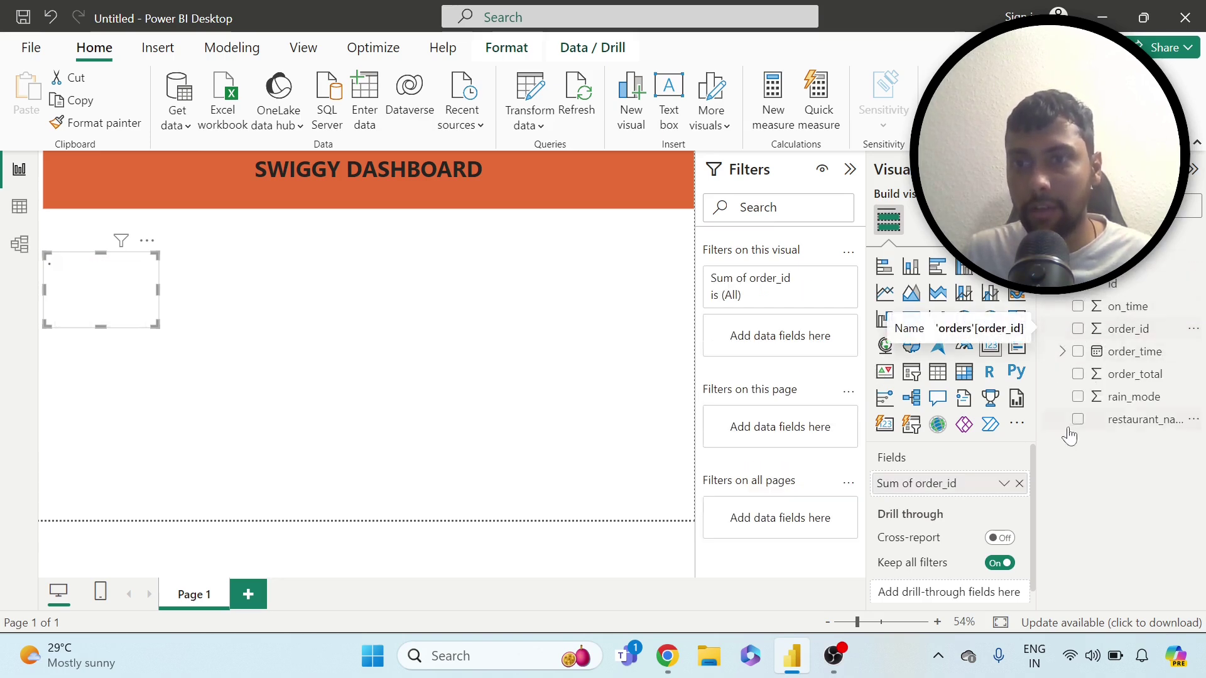
{"action": "left_click", "coordinate": [1006, 484]}
{"action": "left_click", "coordinate": [1072, 342]}
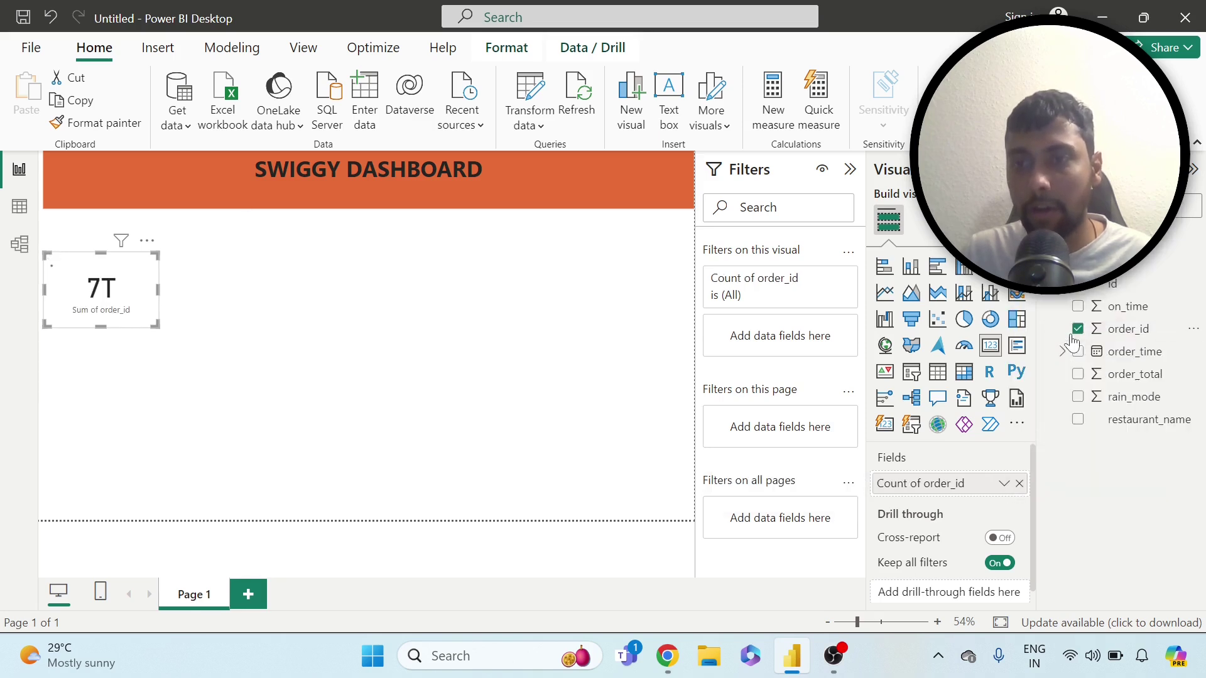
Step: Rename the card's order_id count field to "Unique Orders" for this visual
{"action": "left_click", "coordinate": [1004, 483]}
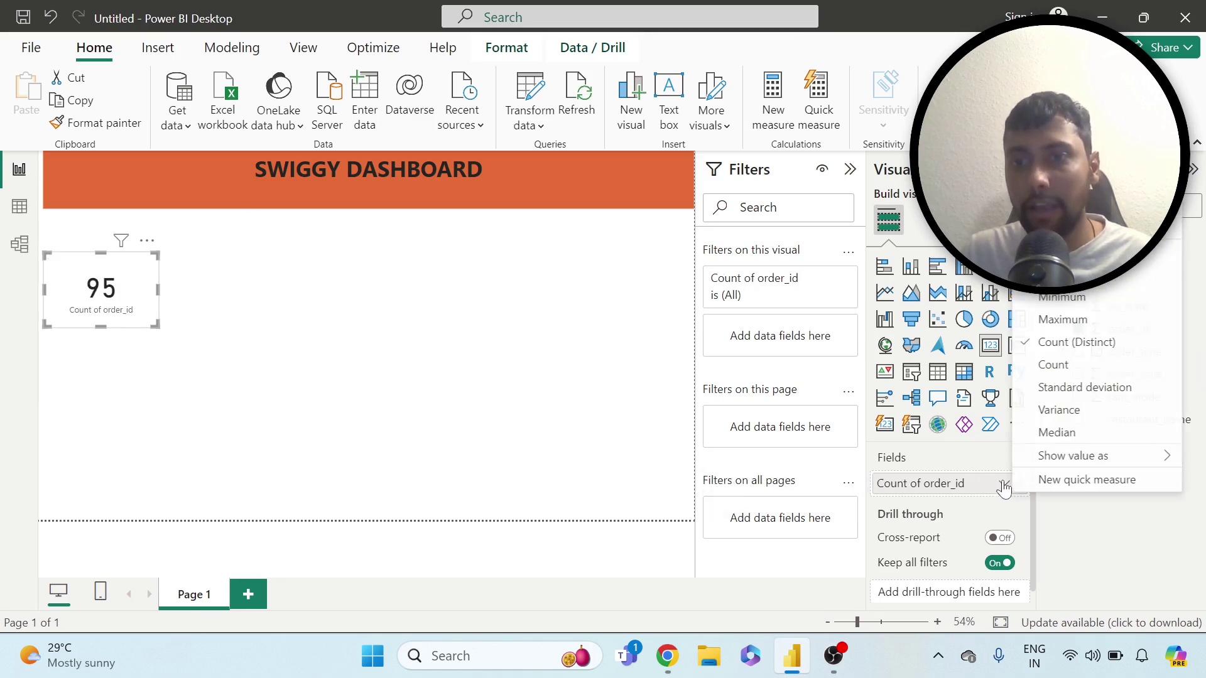
{"action": "left_click", "coordinate": [1067, 239]}
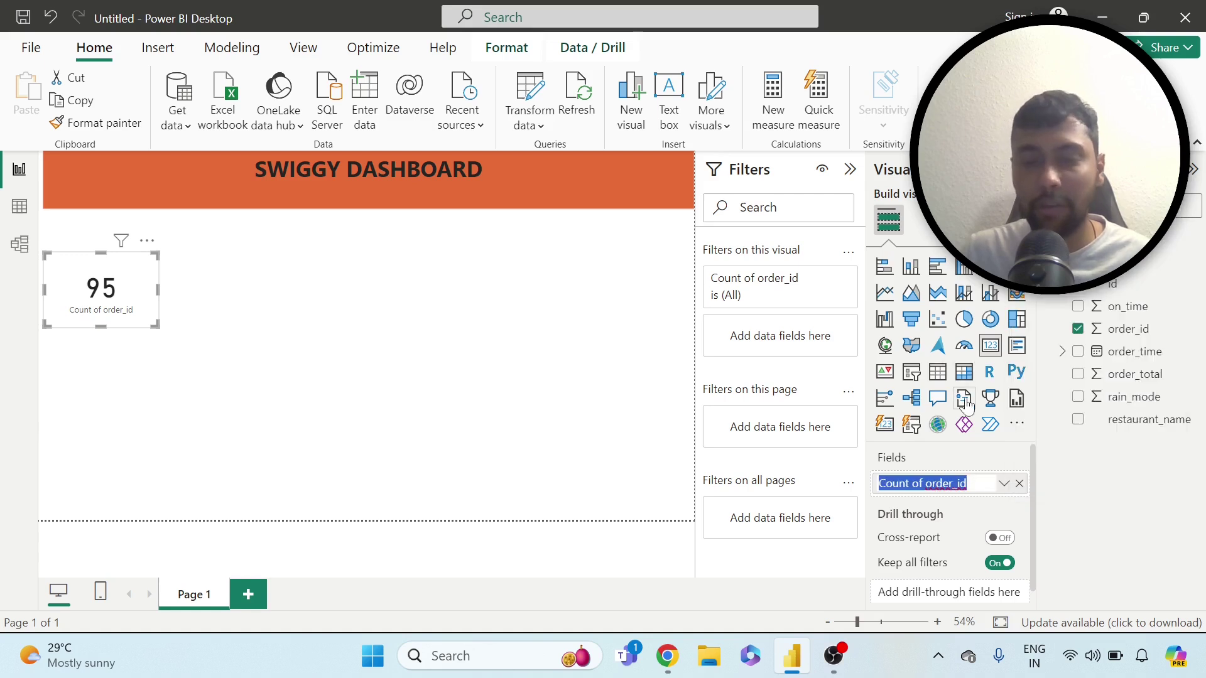
{"action": "type", "text": "Uniq"}
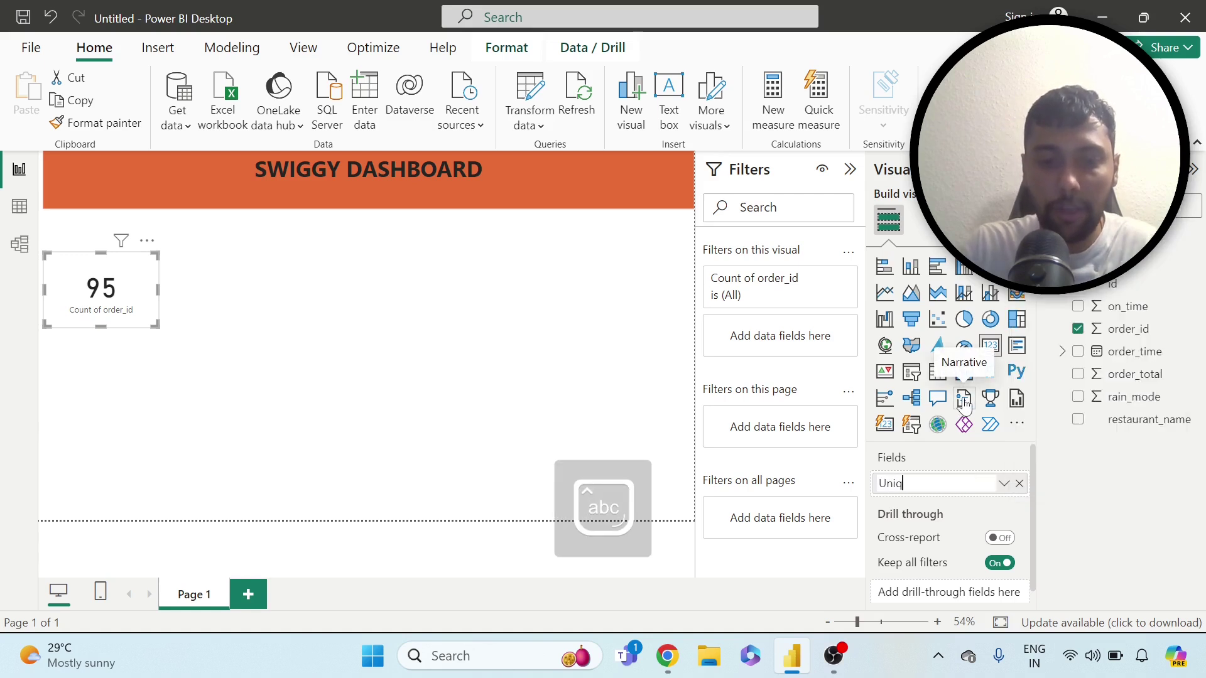
{"action": "type", "text": "ue Order"}
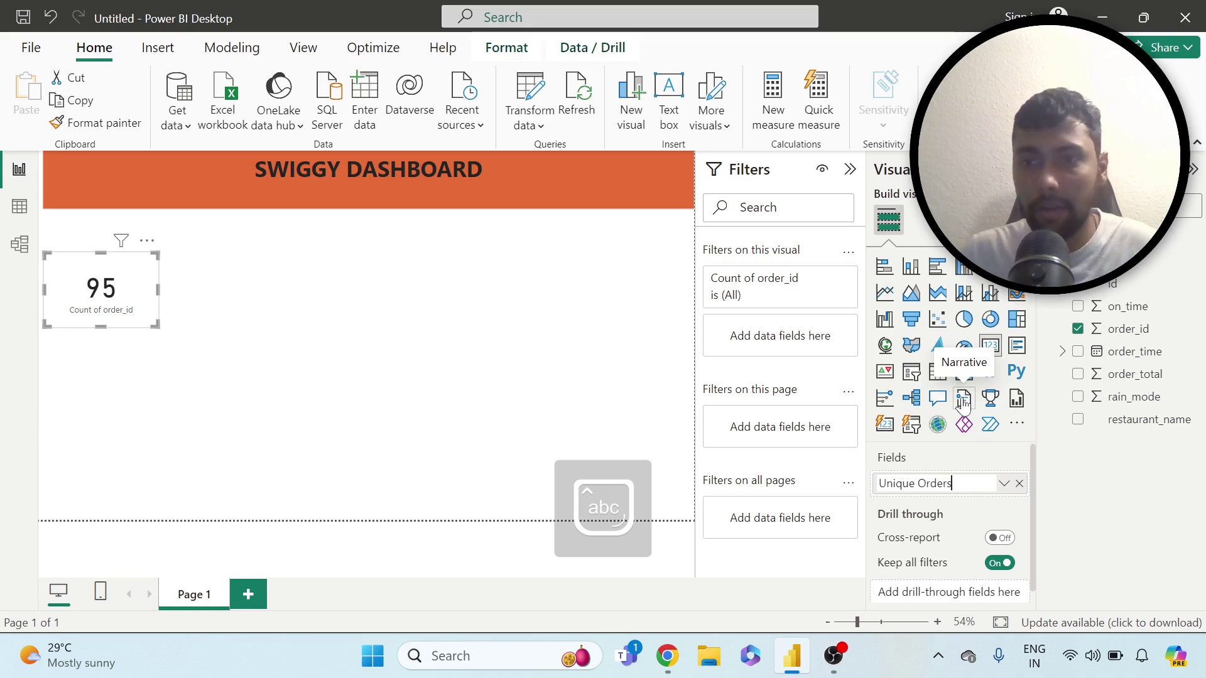
{"action": "type", "text": "s"}
{"action": "key", "text": "Return"}
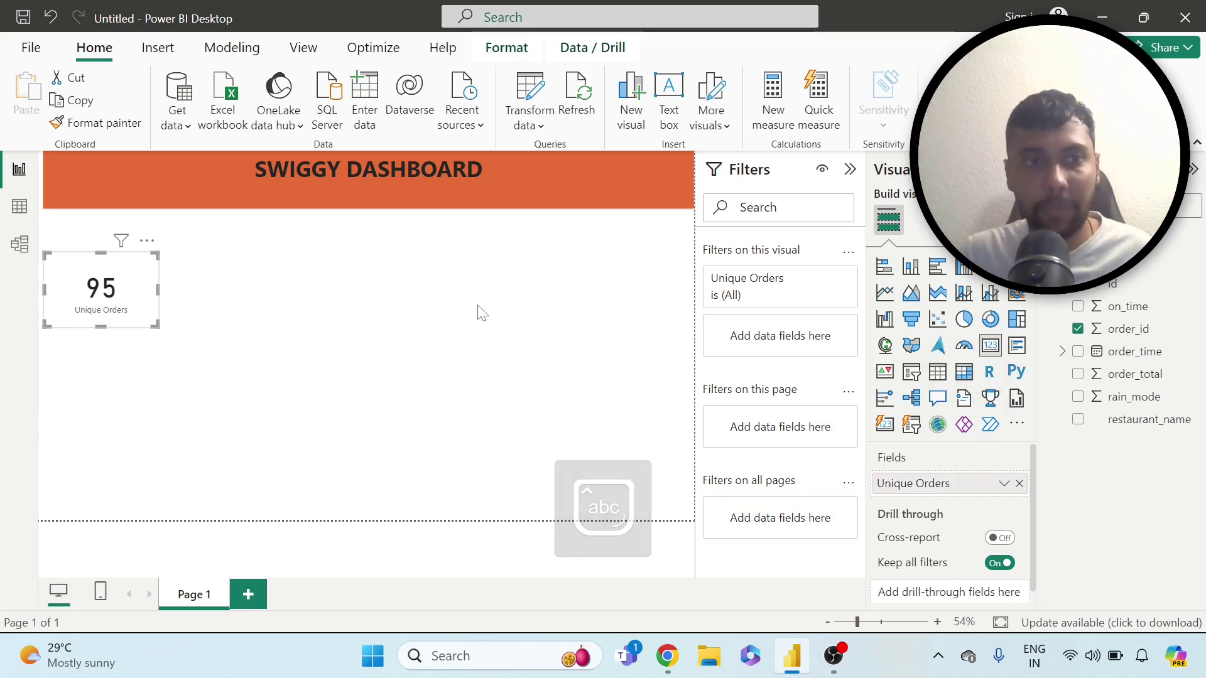
{"action": "left_click", "coordinate": [228, 322]}
{"action": "left_click", "coordinate": [129, 321]}
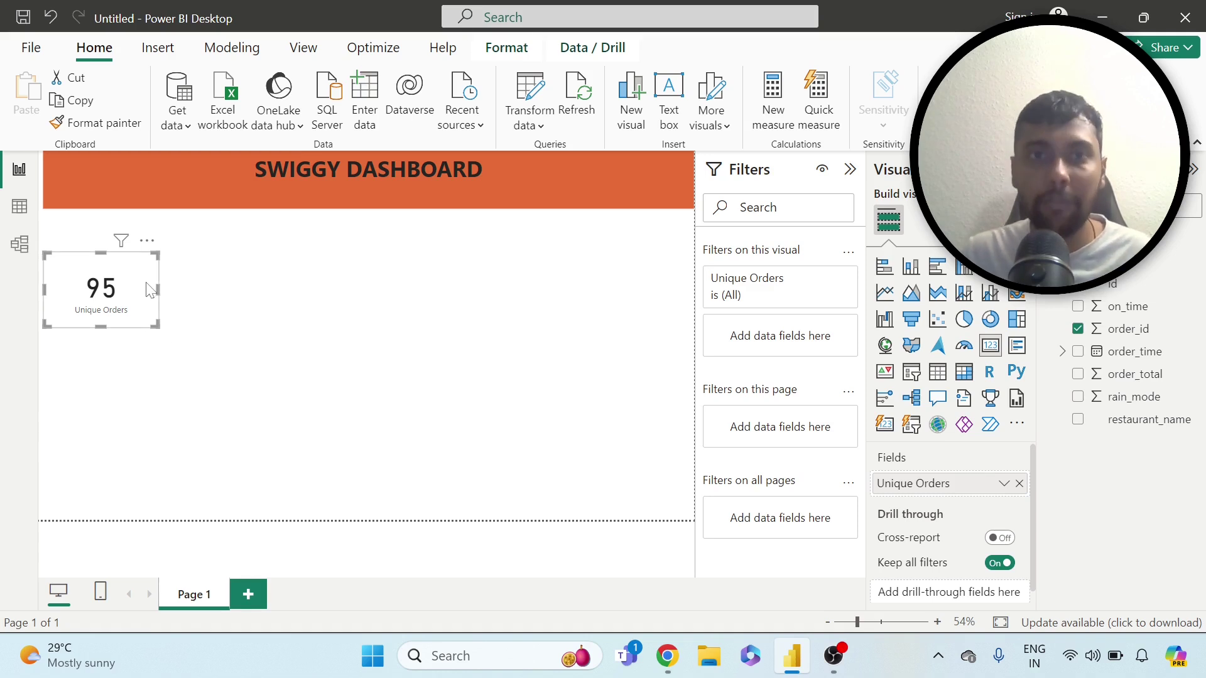
Step: Examine the rows of the items and orders tables, and return to the report page
{"action": "left_click", "coordinate": [19, 217]}
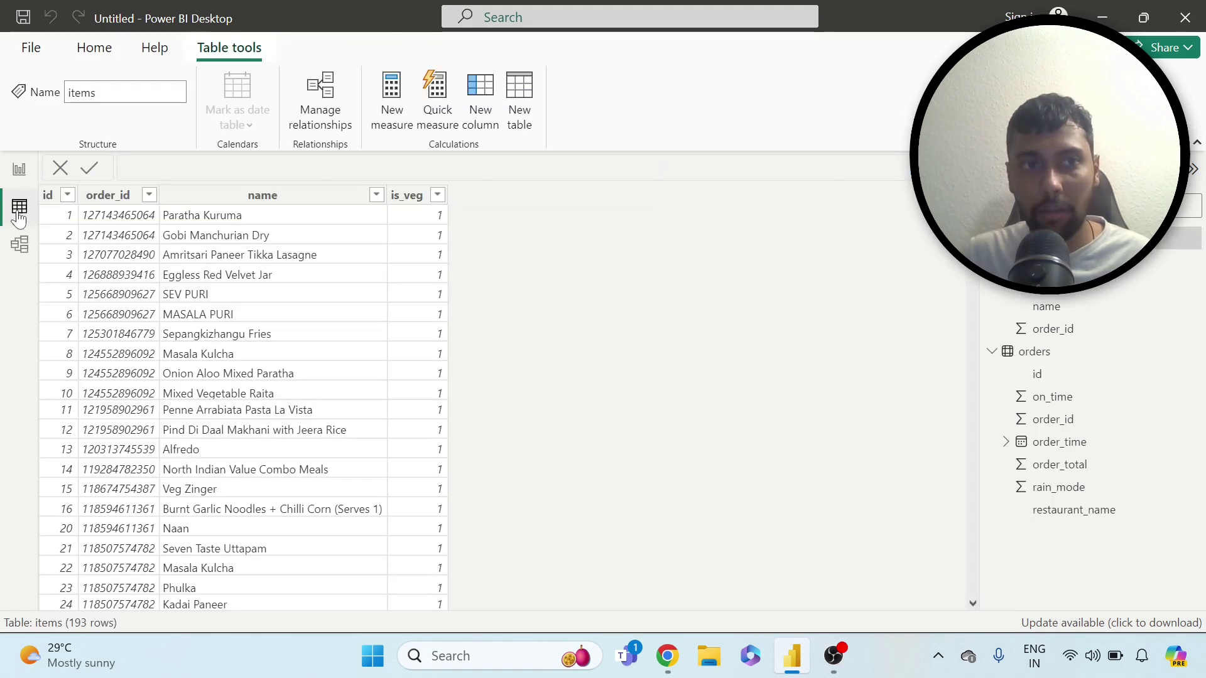
{"action": "left_click", "coordinate": [1043, 351]}
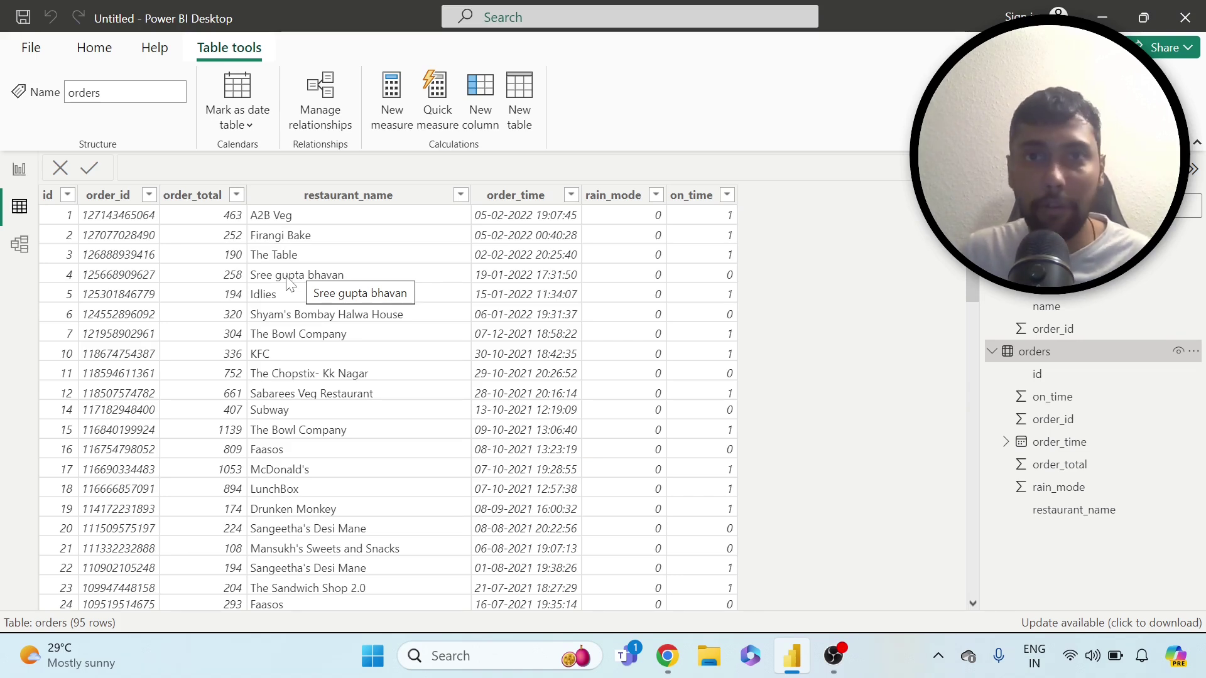
{"action": "left_click", "coordinate": [18, 169]}
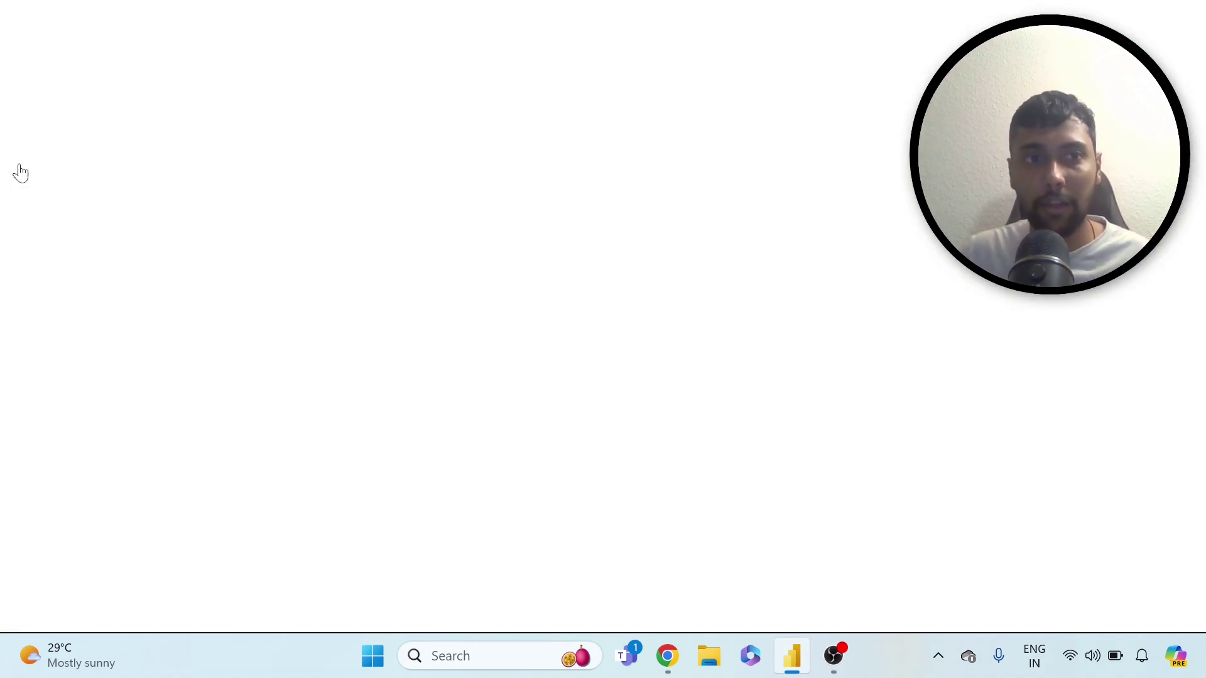
Step: Add a clustered bar chart beside the Unique Orders card with restaurant_name on the Y-axis and order_total on the X-axis
{"action": "left_click", "coordinate": [388, 303]}
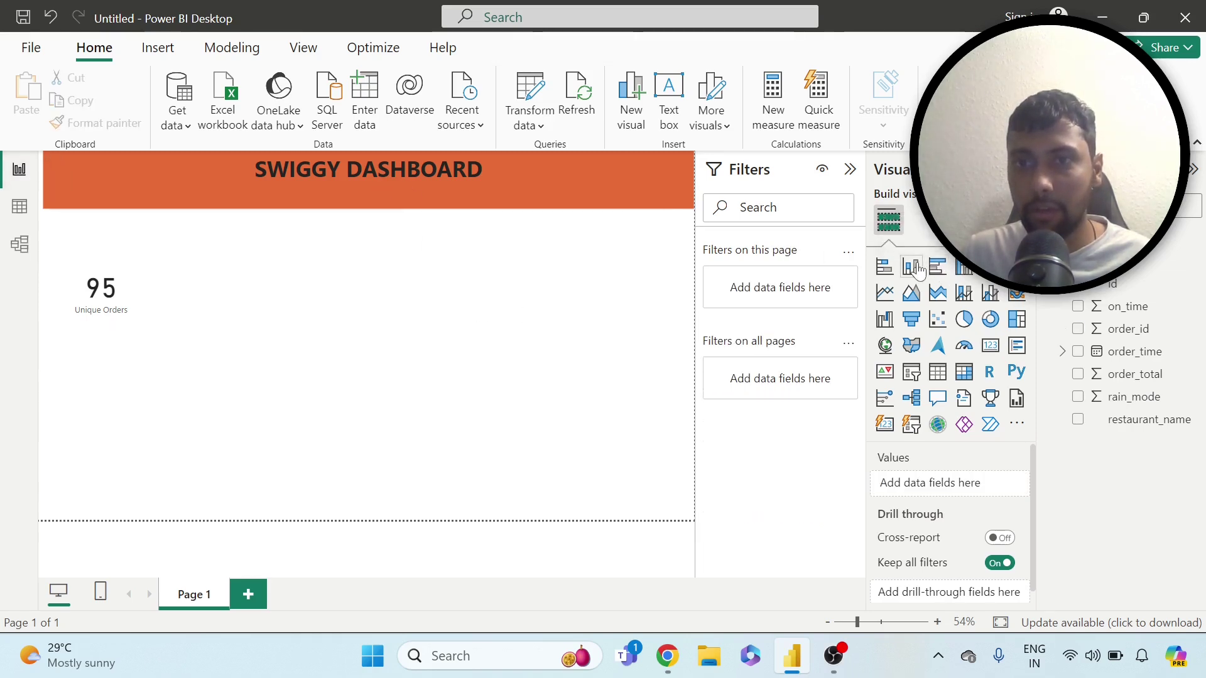
{"action": "left_click", "coordinate": [944, 271]}
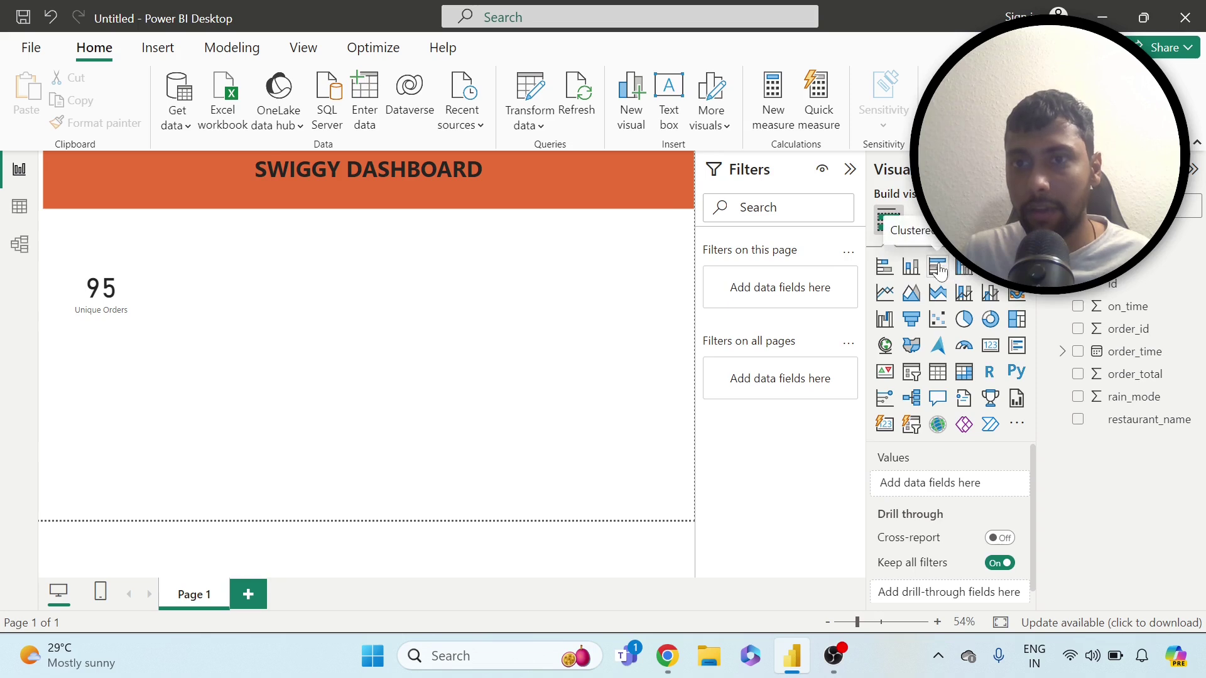
{"action": "left_click_drag", "start_coordinate": [150, 388], "coordinate": [405, 284]}
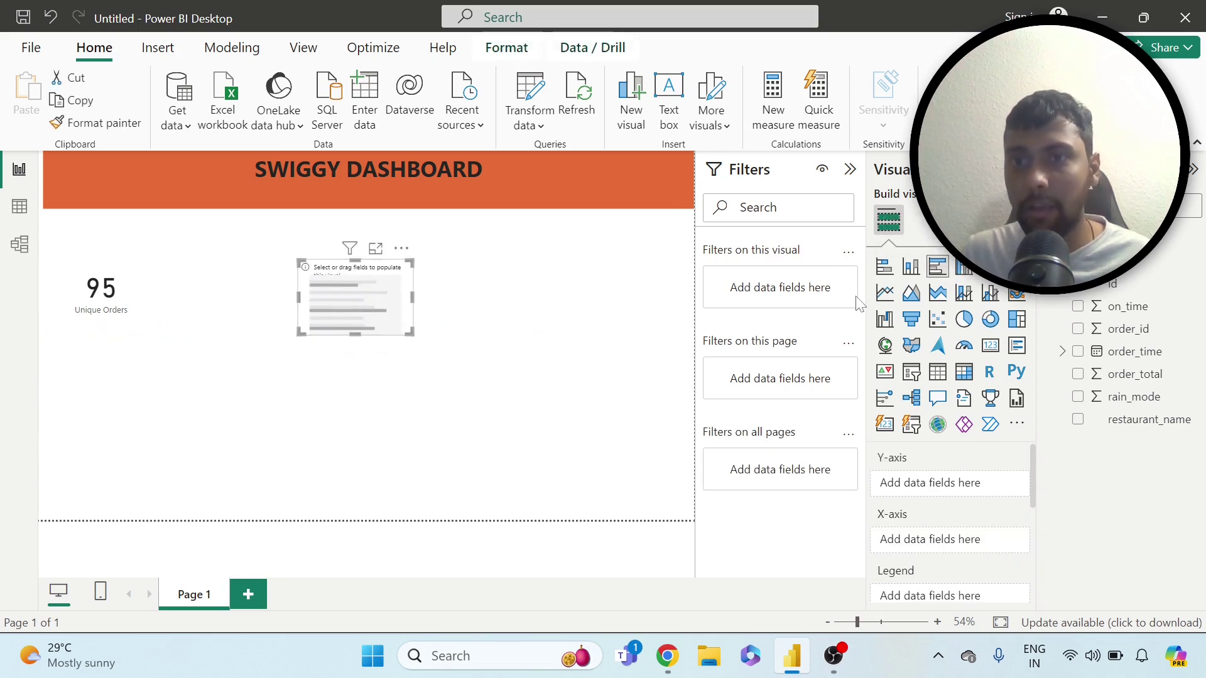
{"action": "left_click", "coordinate": [1078, 420]}
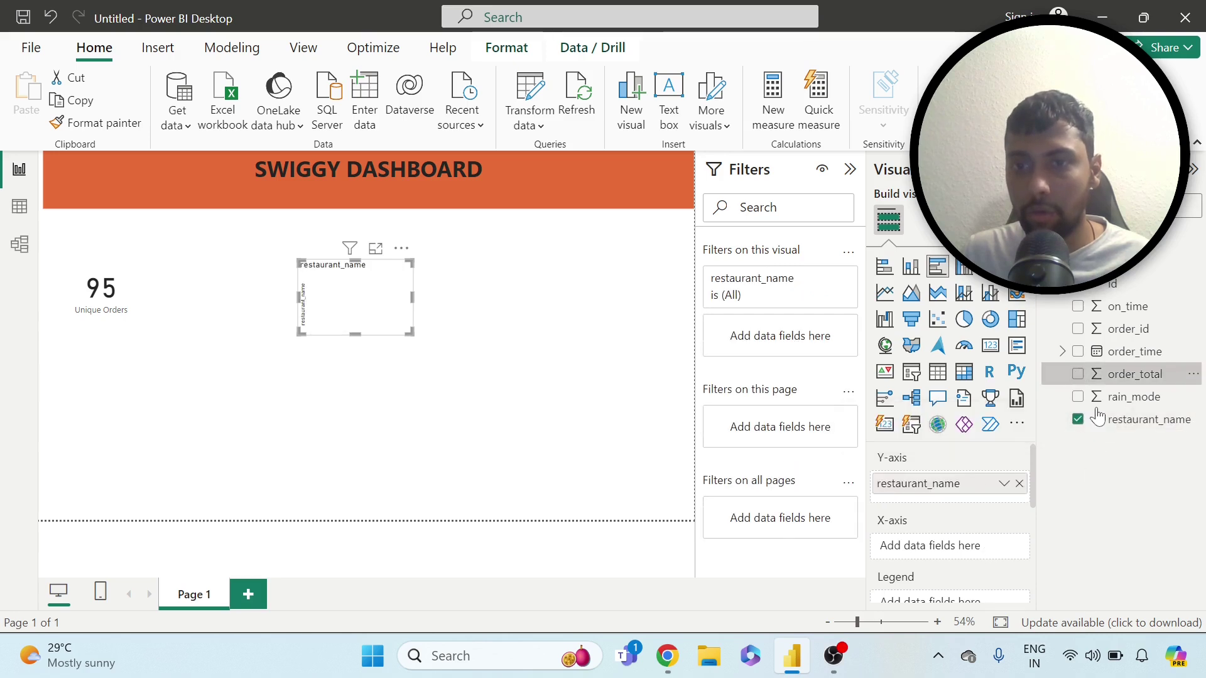
{"action": "left_click", "coordinate": [1078, 374]}
Step: Rename the bar chart's X-axis order_total field to "Total revenue" for this visual
{"action": "left_click", "coordinate": [1004, 546]}
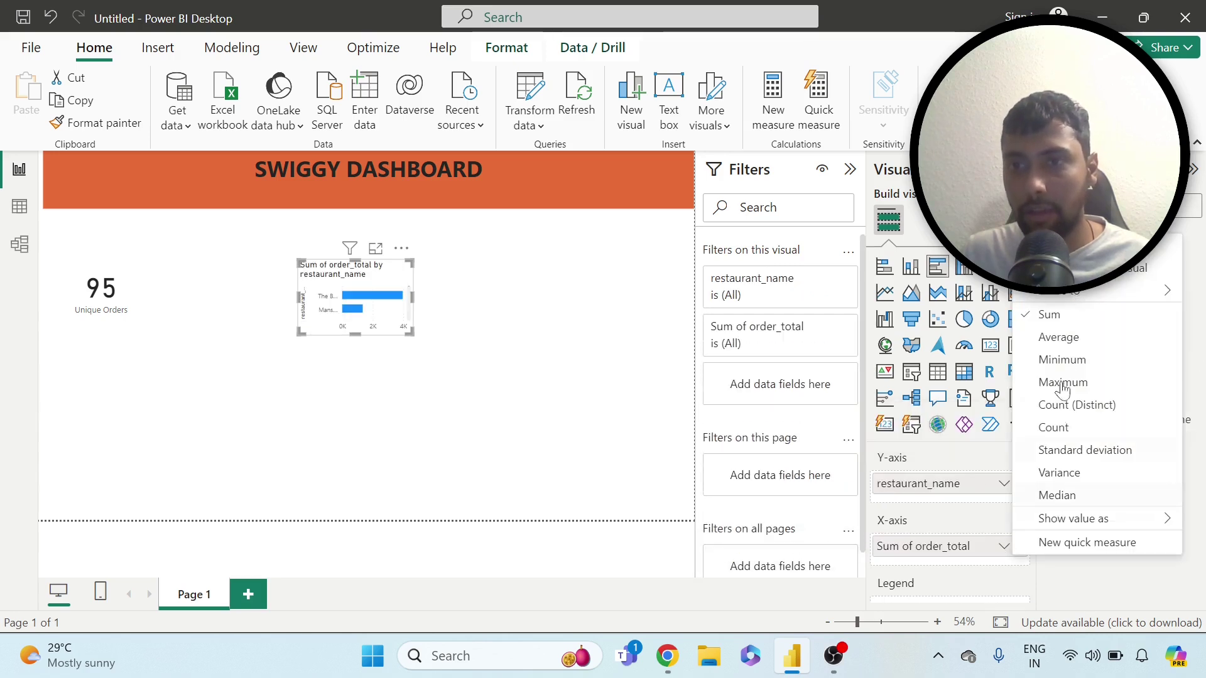
{"action": "left_click", "coordinate": [1093, 268]}
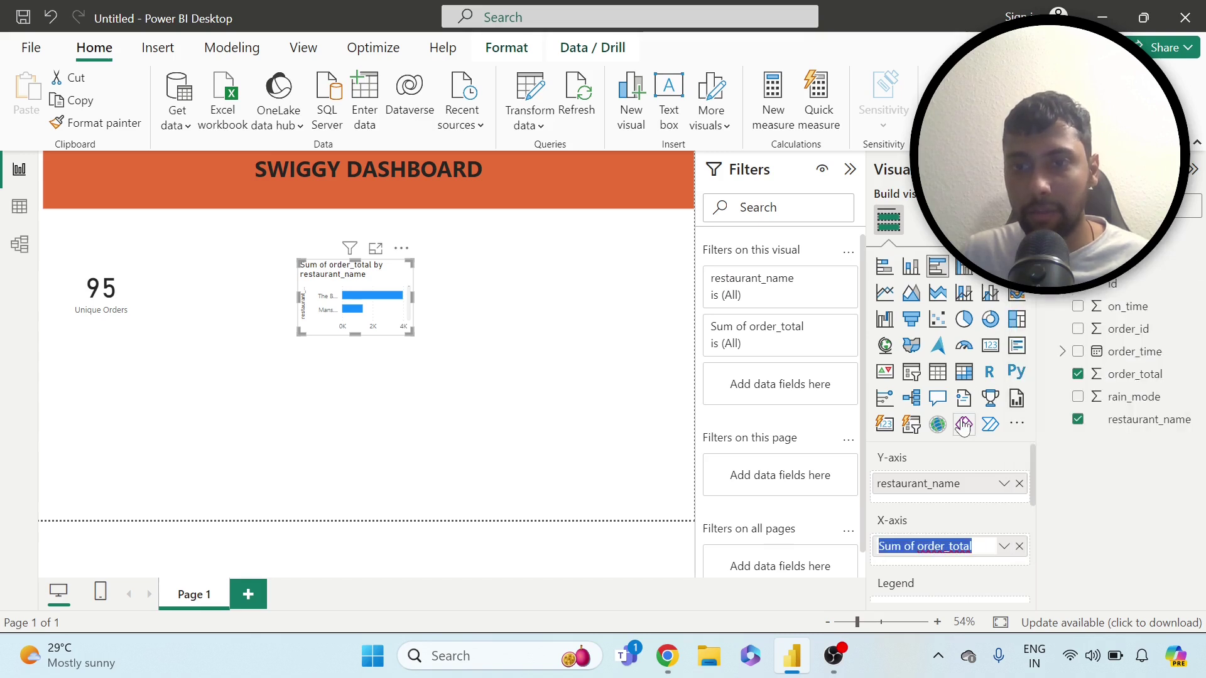
{"action": "type", "text": "Tota"}
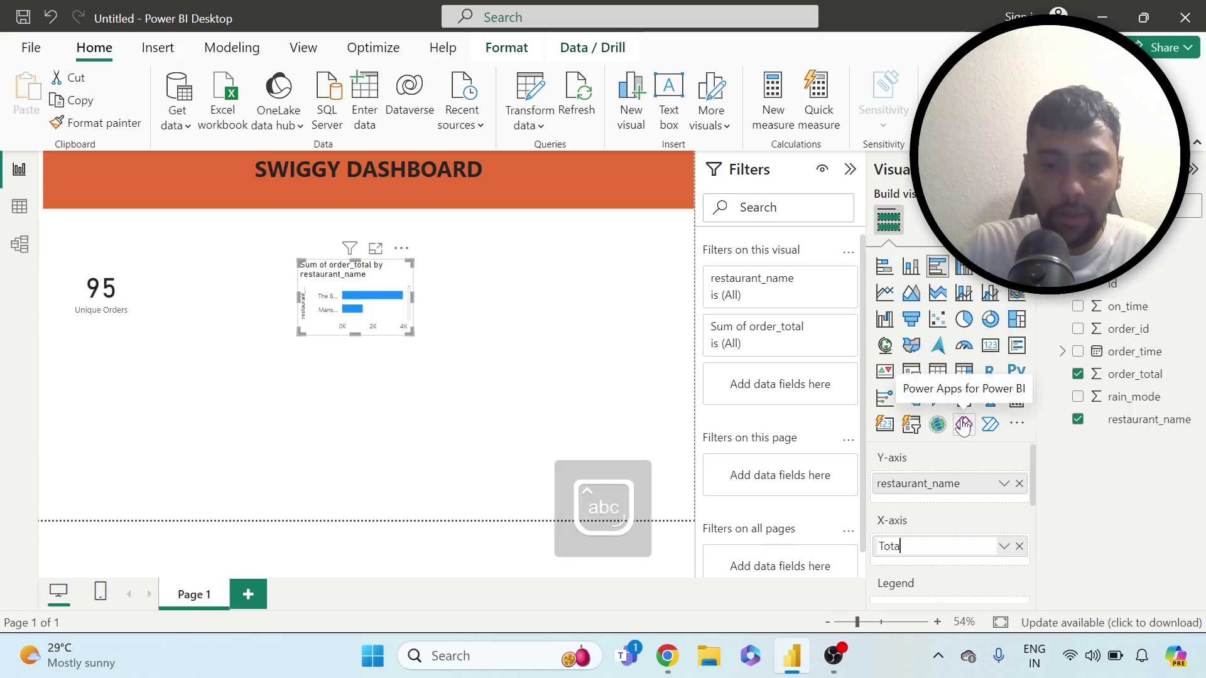
{"action": "type", "text": "l revenue"}
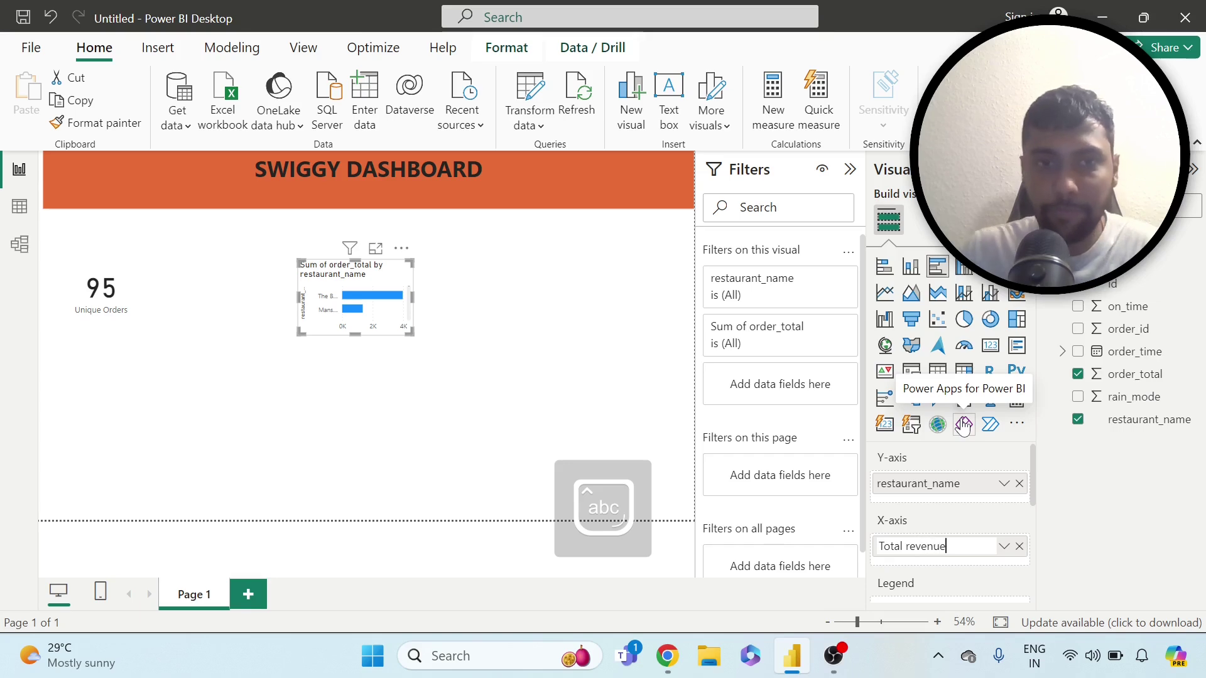
{"action": "key", "text": "Return"}
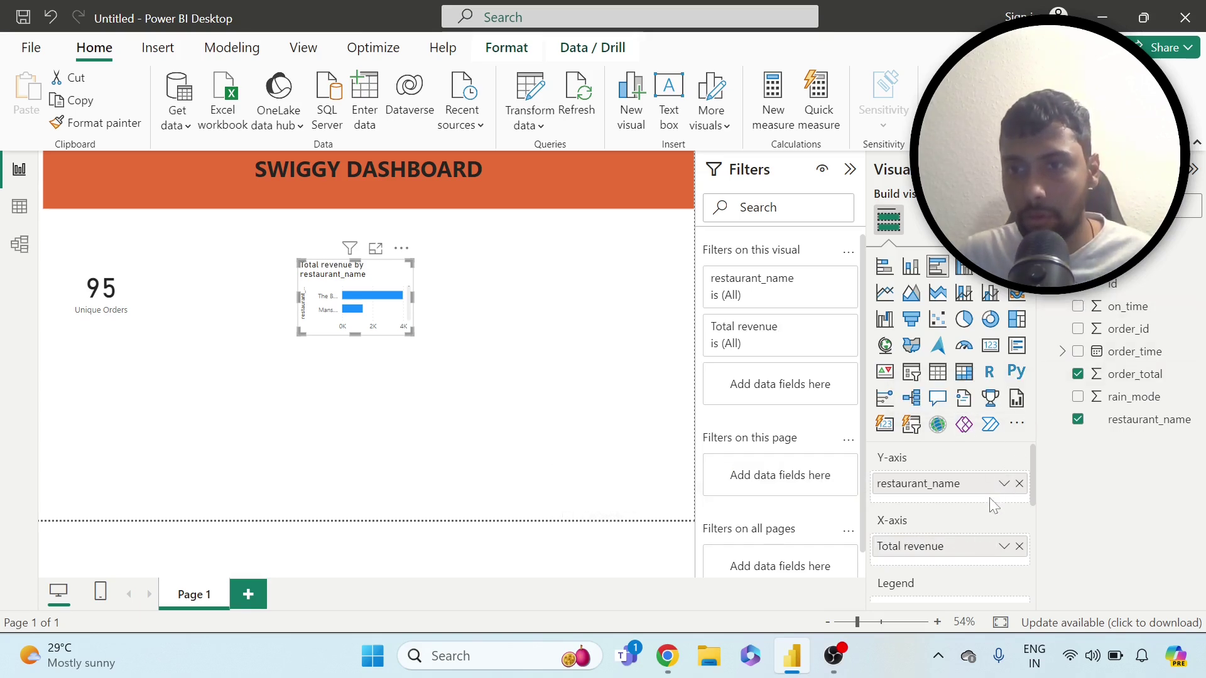
{"action": "left_click", "coordinate": [1005, 484]}
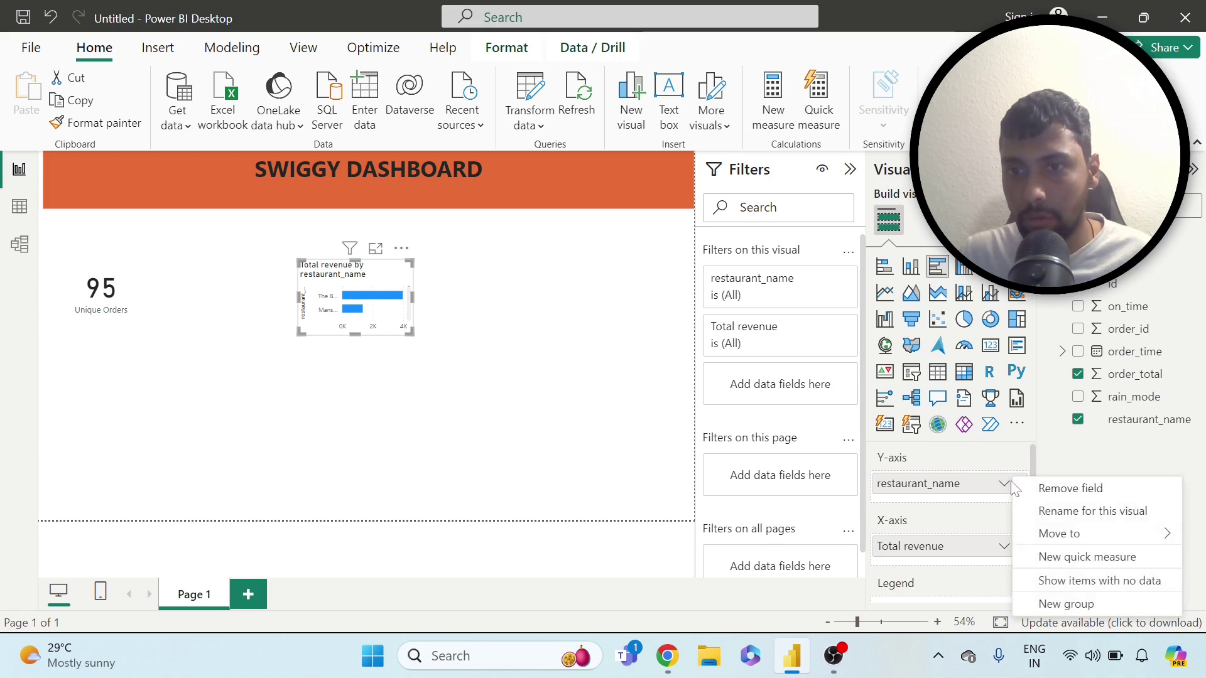
{"action": "left_click", "coordinate": [1050, 512]}
{"action": "type", "text": "Re"}
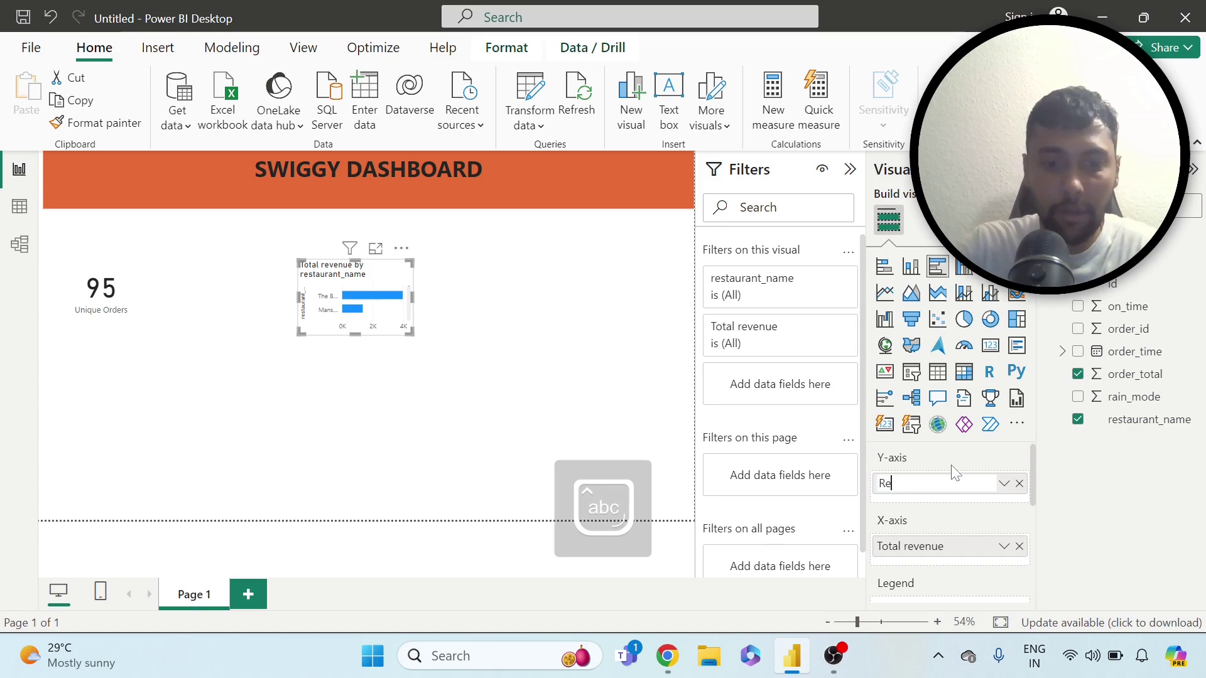
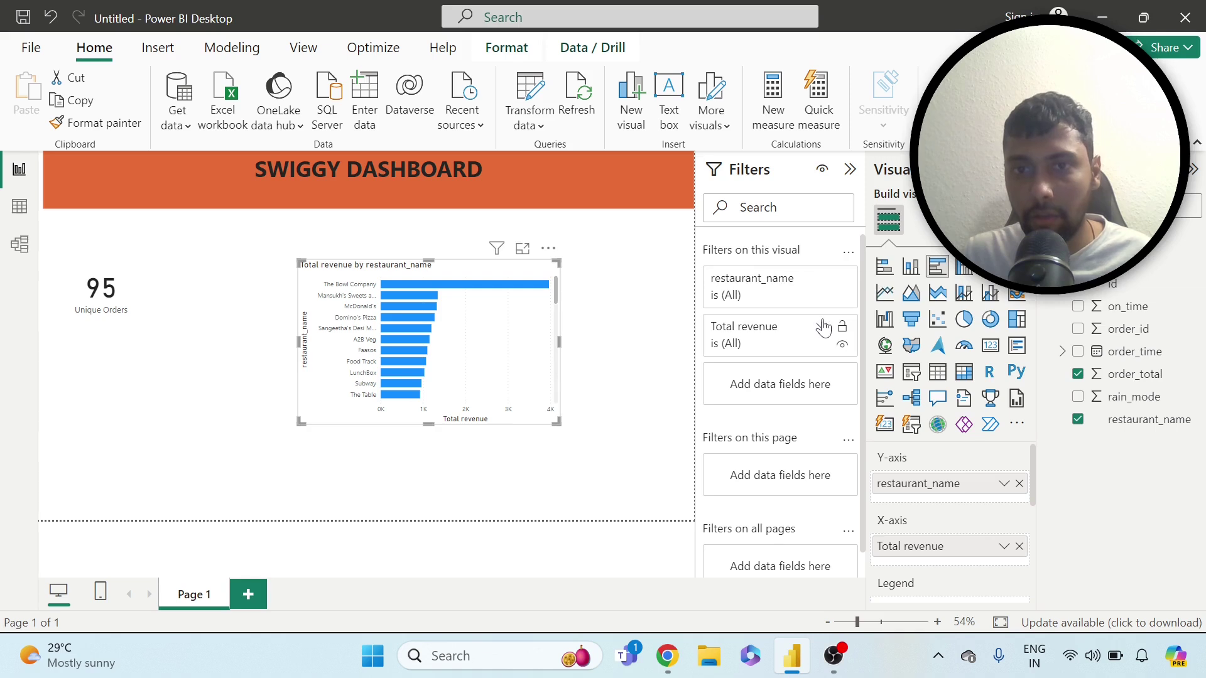
Step: Examine the bar chart's filter options for Total revenue and restaurant_name
{"action": "left_click", "coordinate": [822, 327]}
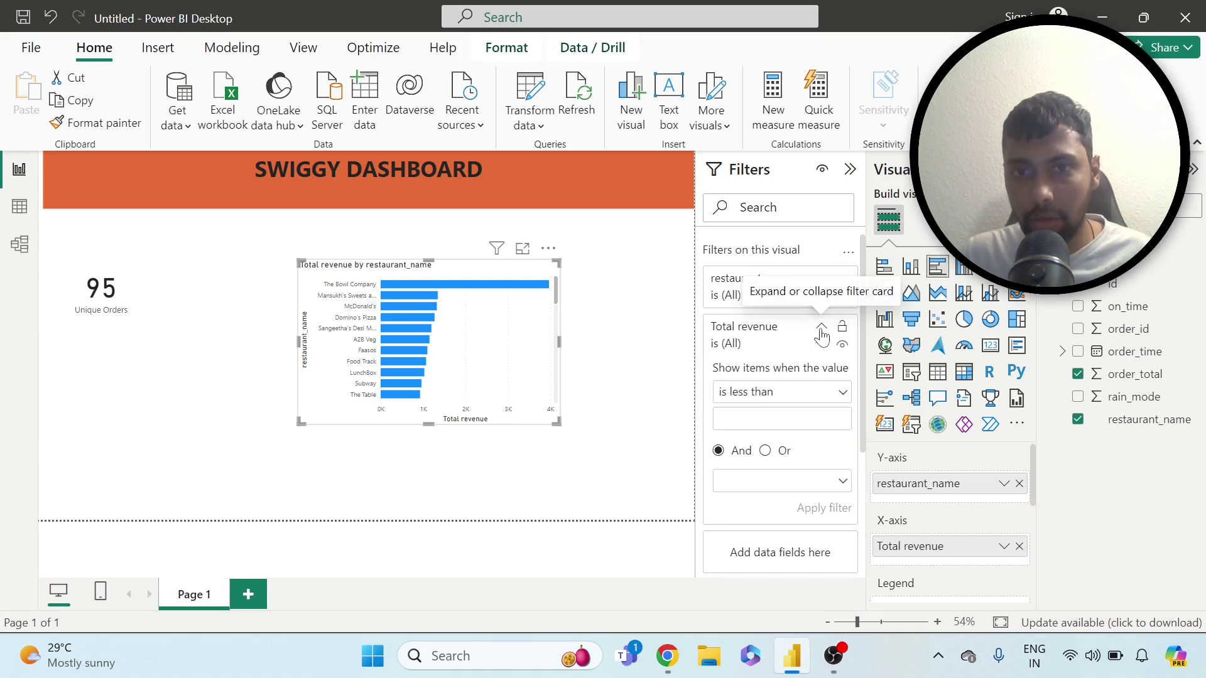
{"action": "left_click", "coordinate": [784, 395]}
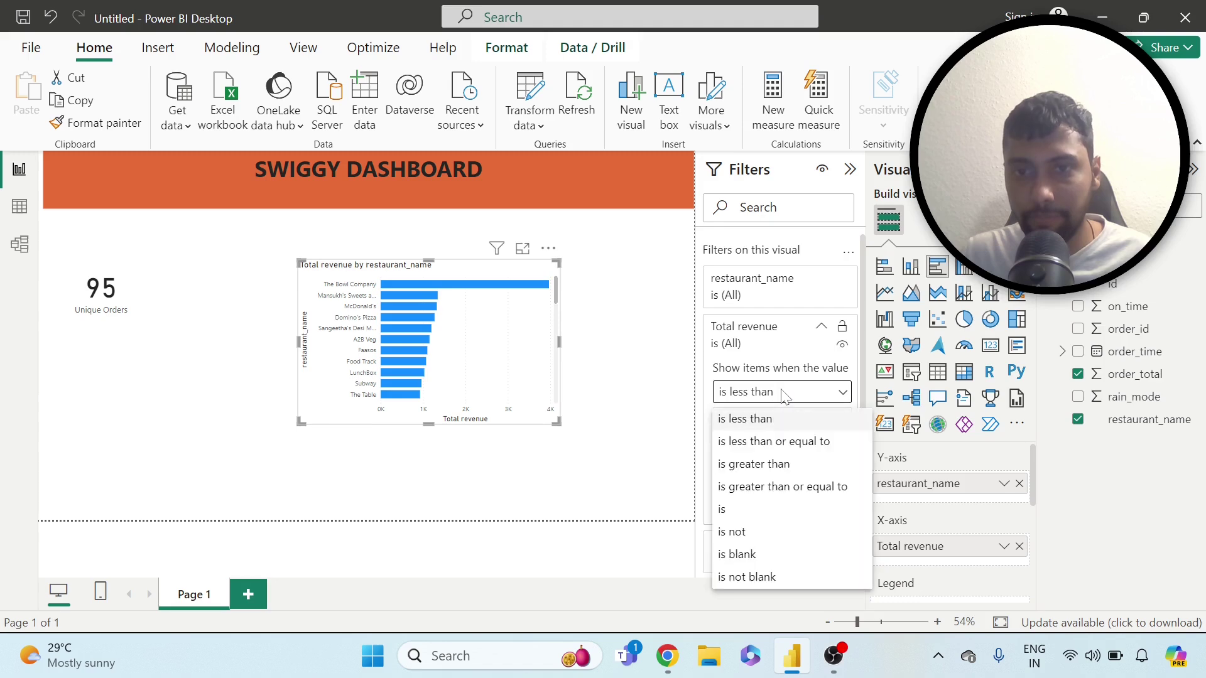
{"action": "left_click", "coordinate": [817, 390]}
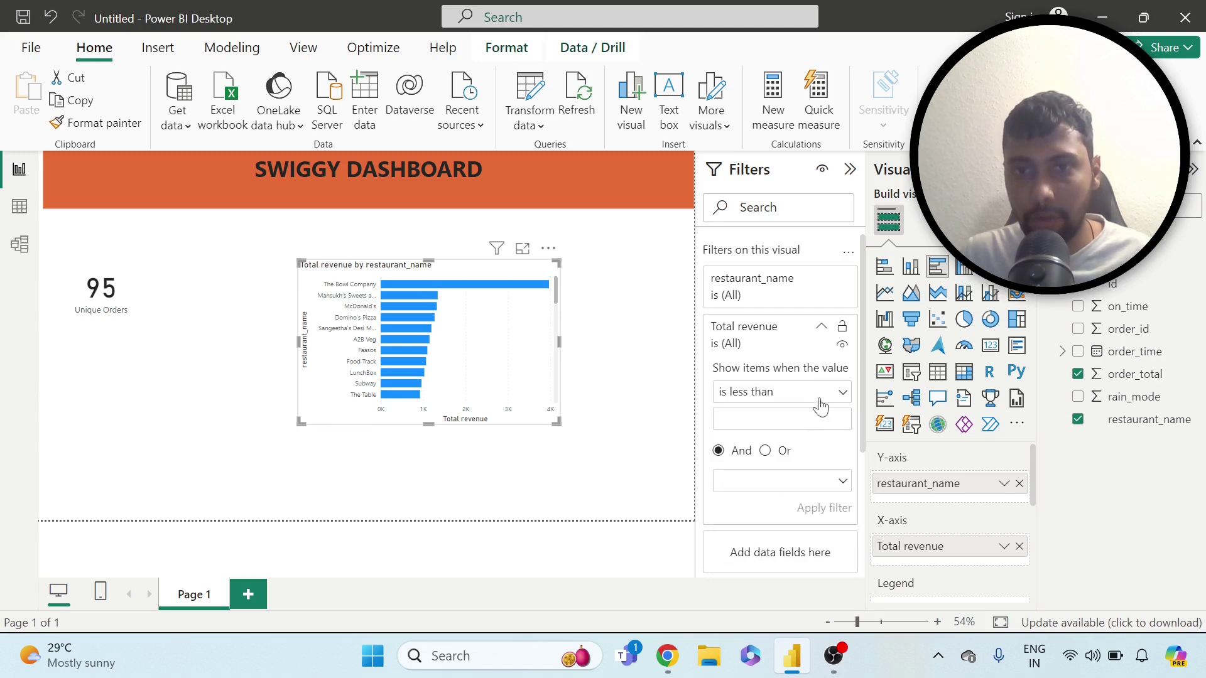
{"action": "left_click", "coordinate": [820, 280]}
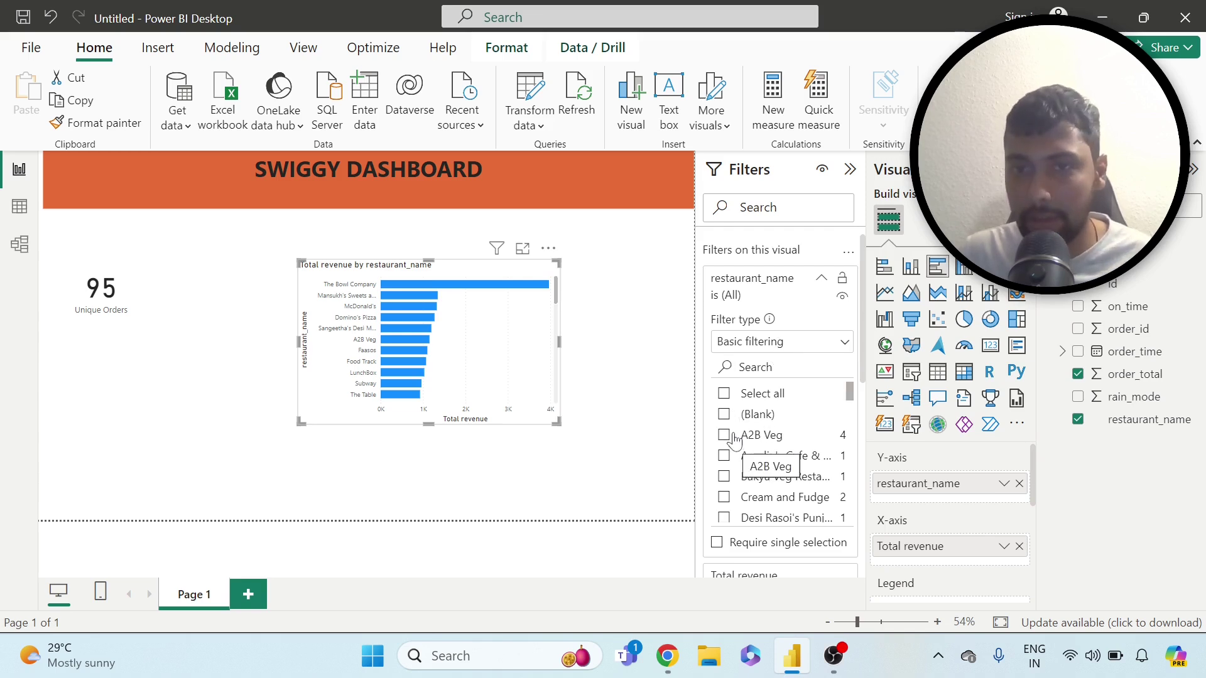
{"action": "scroll", "coordinate": [844, 375], "scroll_direction": "down", "scroll_amount": 6}
{"action": "scroll", "coordinate": [836, 380], "scroll_direction": "down", "scroll_amount": 8}
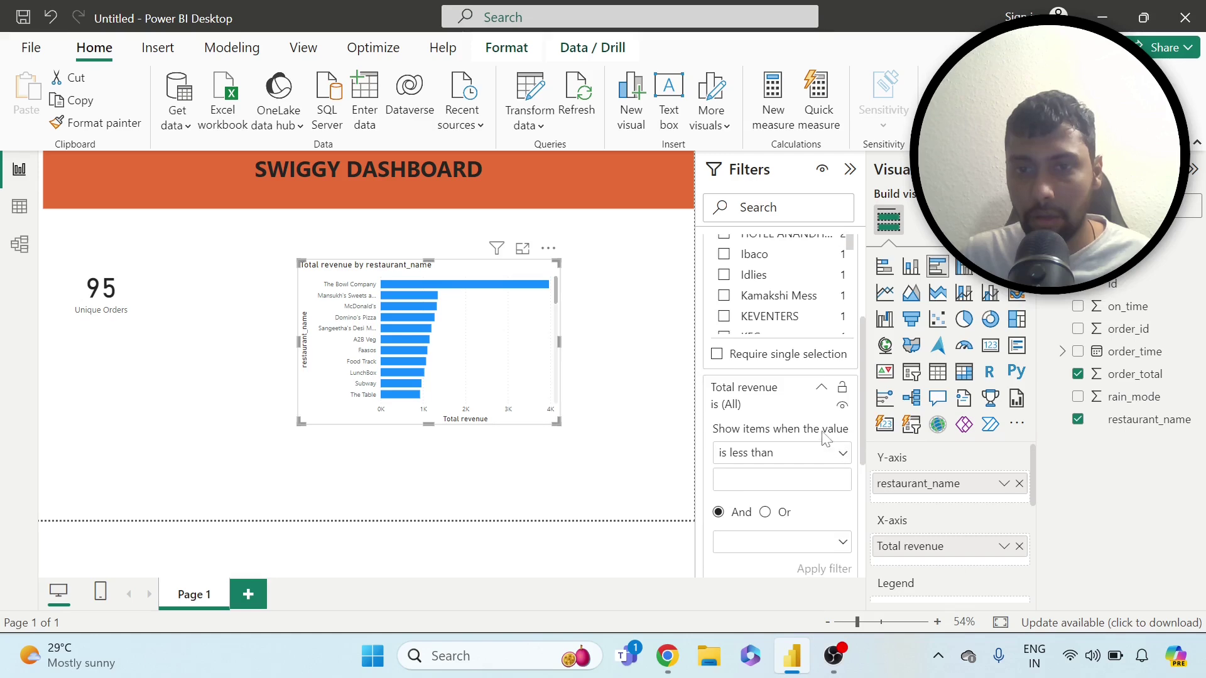
{"action": "scroll", "coordinate": [827, 438], "scroll_direction": "down", "scroll_amount": 3}
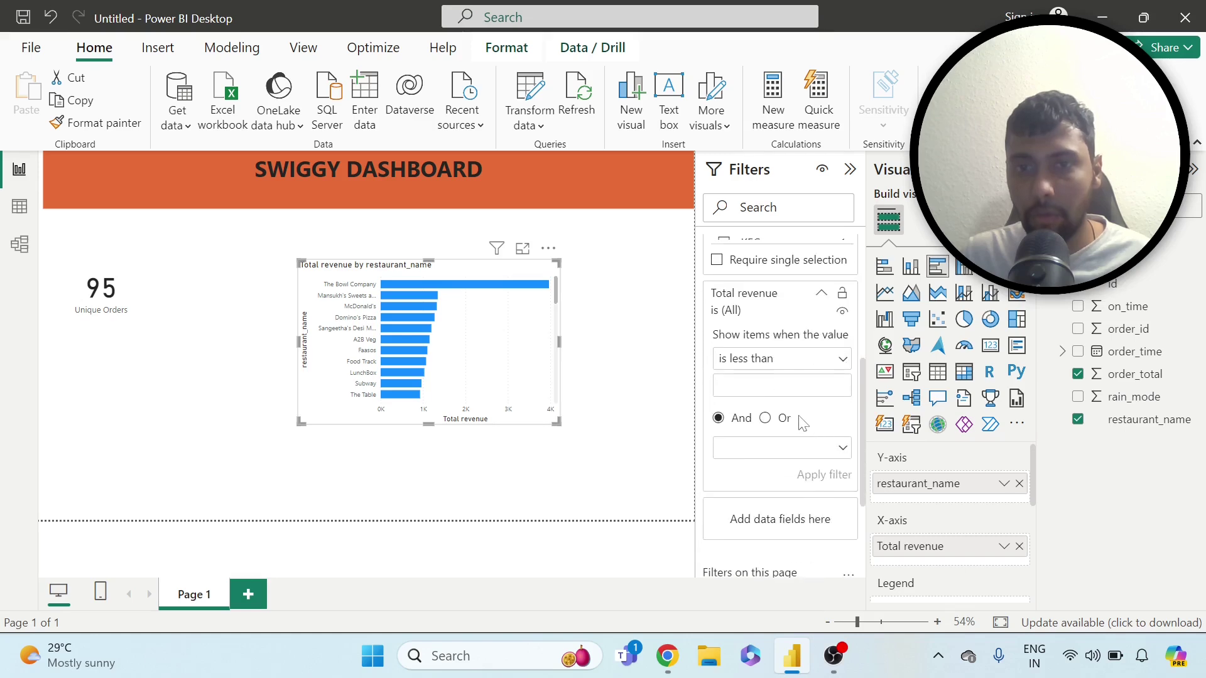
Step: Filter the bar chart to restaurants whose Total revenue is greater than 300 and check the lowest remaining bars
{"action": "left_click", "coordinate": [796, 361]}
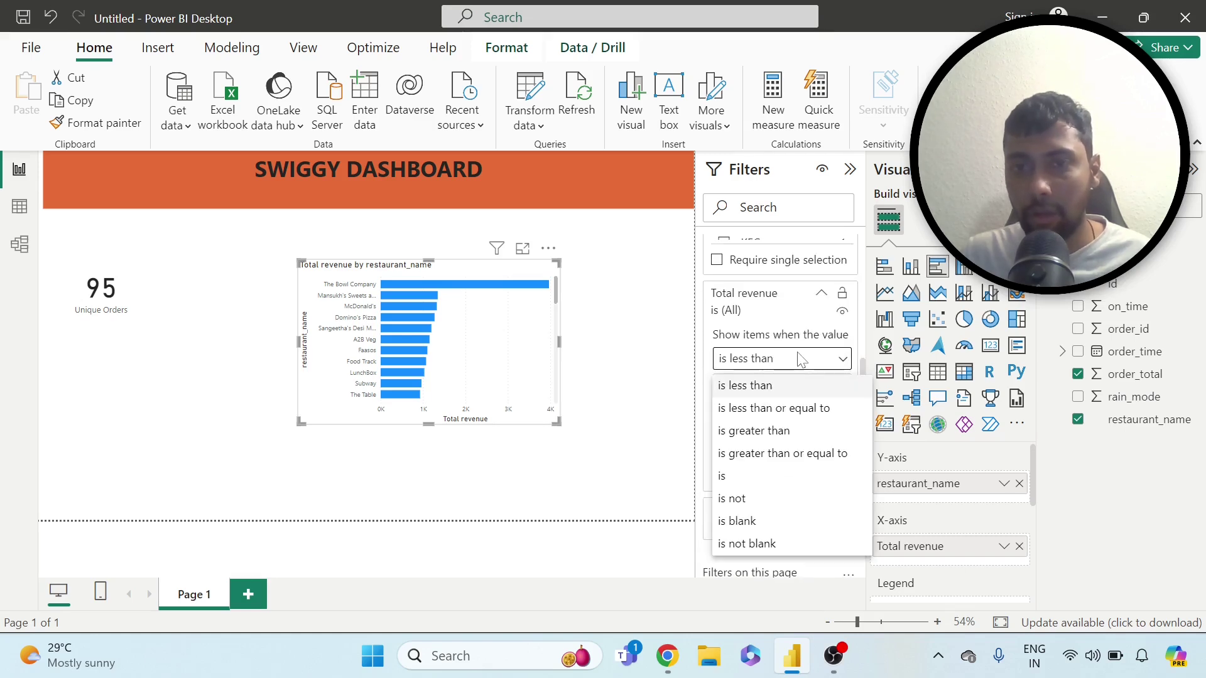
{"action": "left_click", "coordinate": [771, 432]}
{"action": "left_click", "coordinate": [781, 385]}
{"action": "type", "text": "3"}
{"action": "key", "text": "BackSpace"}
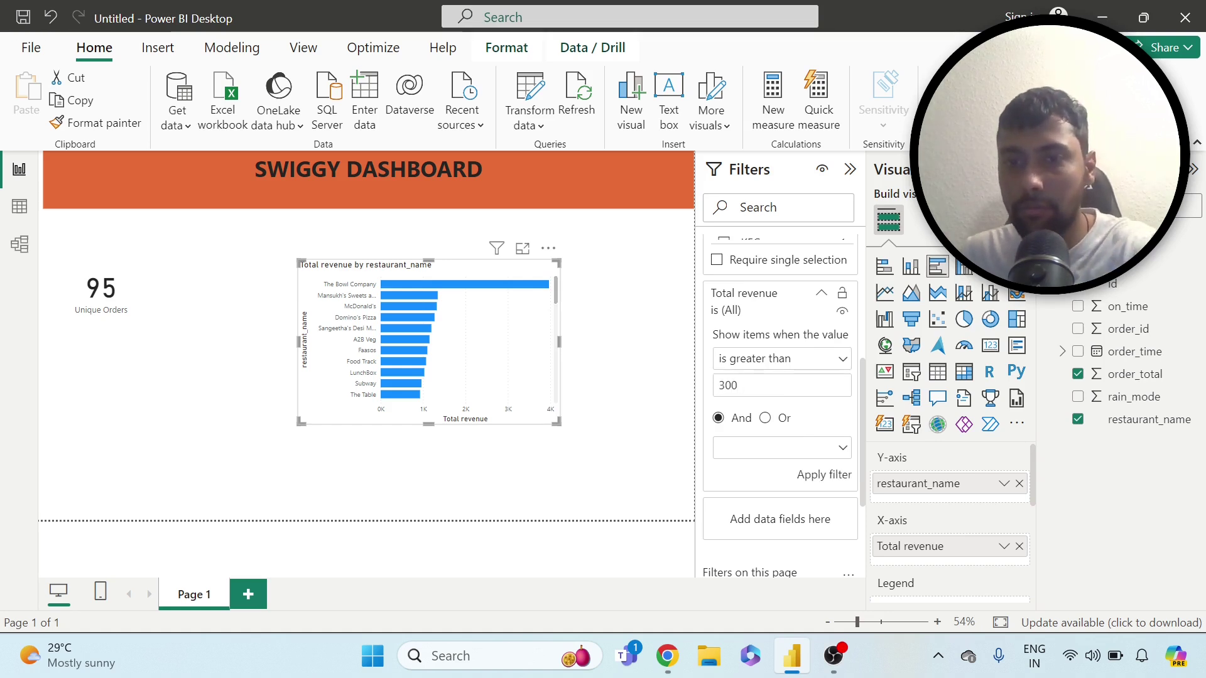
{"action": "left_click", "coordinate": [822, 477]}
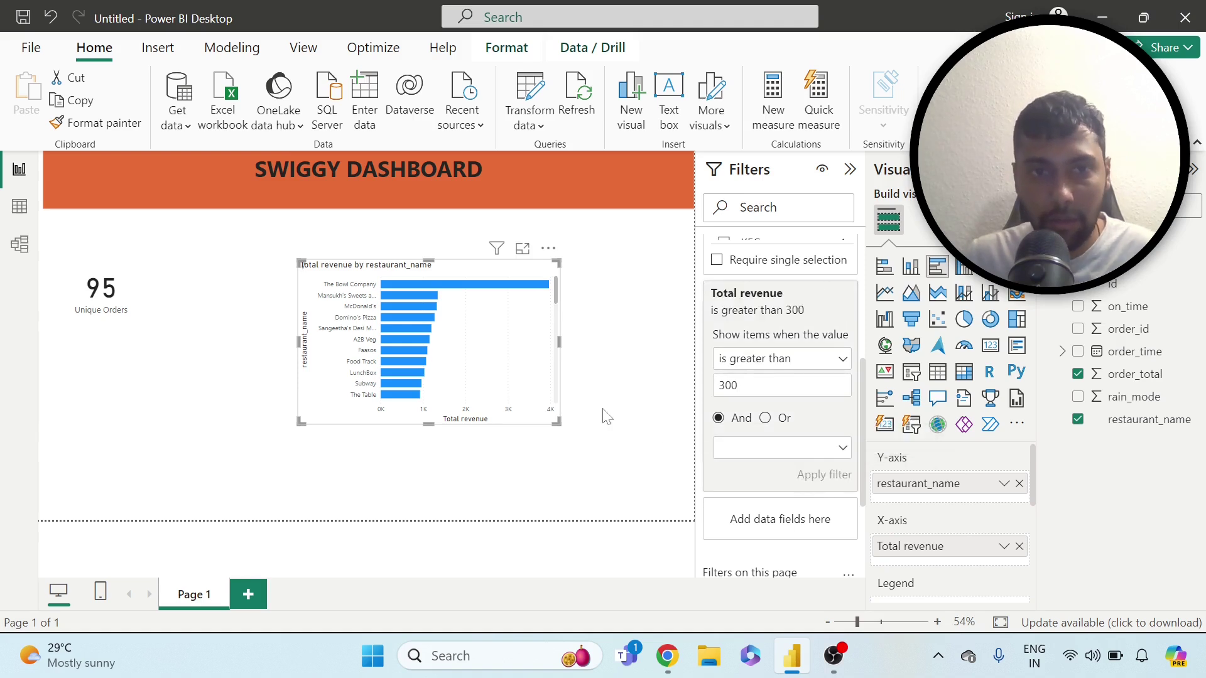
{"action": "scroll", "coordinate": [502, 320], "scroll_direction": "down", "scroll_amount": 3}
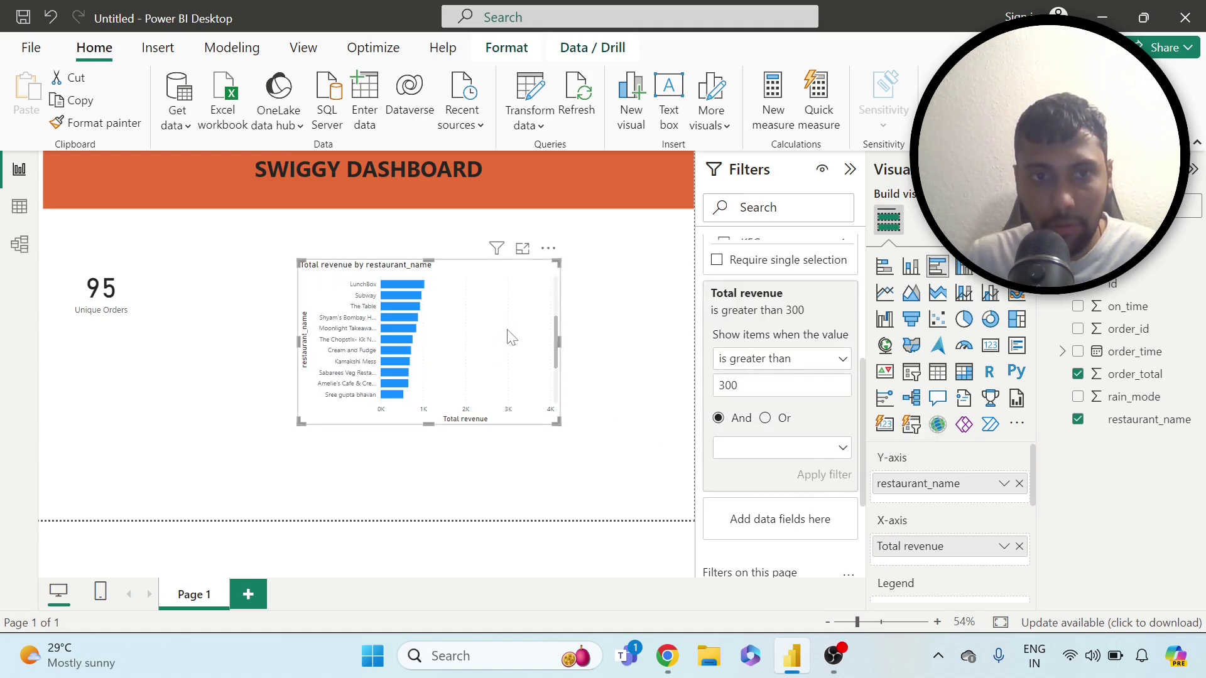
{"action": "scroll", "coordinate": [510, 334], "scroll_direction": "down", "scroll_amount": 3}
{"action": "mouse_move", "coordinate": [390, 376]}
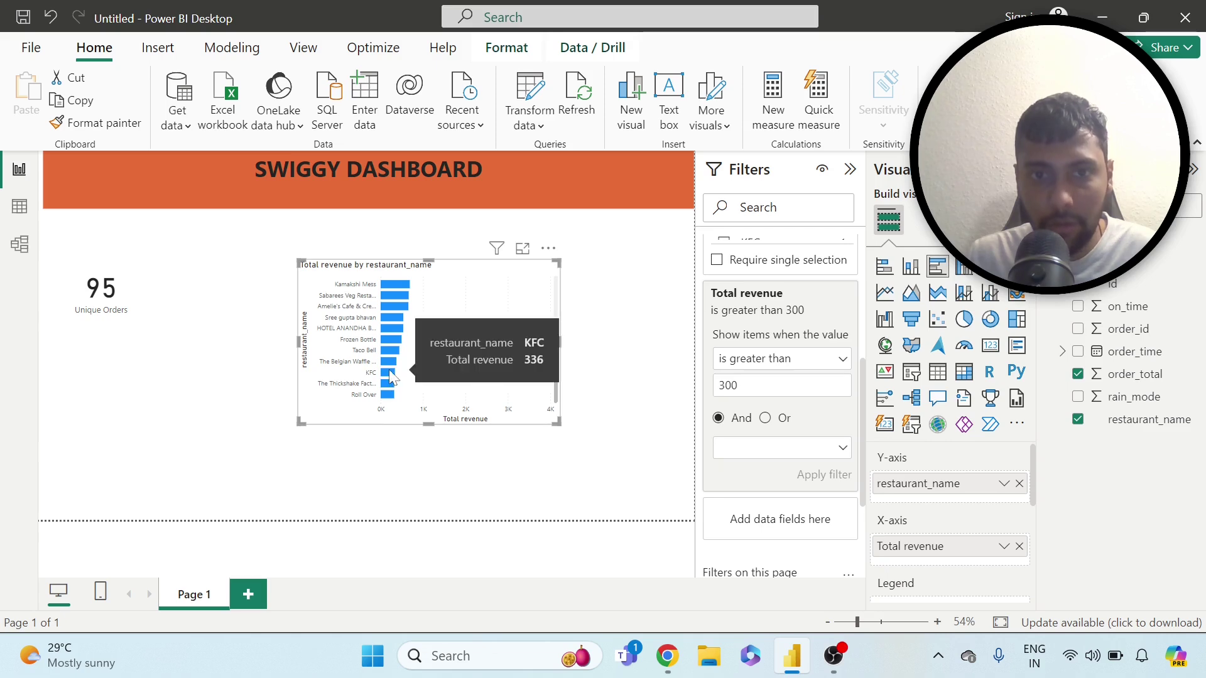
{"action": "scroll", "coordinate": [433, 337], "scroll_direction": "up", "scroll_amount": 3}
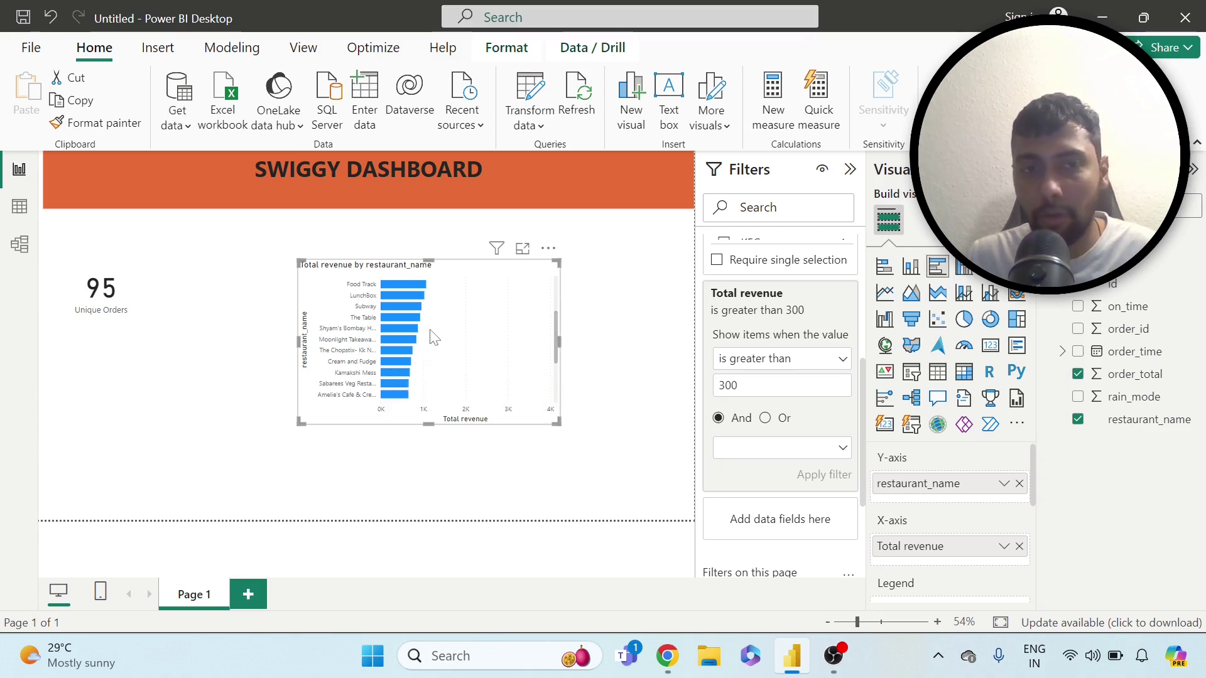
{"action": "scroll", "coordinate": [432, 337], "scroll_direction": "up", "scroll_amount": 2}
Step: Raise the bar chart's Total revenue filter threshold to 800 and check the smallest restaurants still shown
{"action": "double_click", "coordinate": [728, 385]}
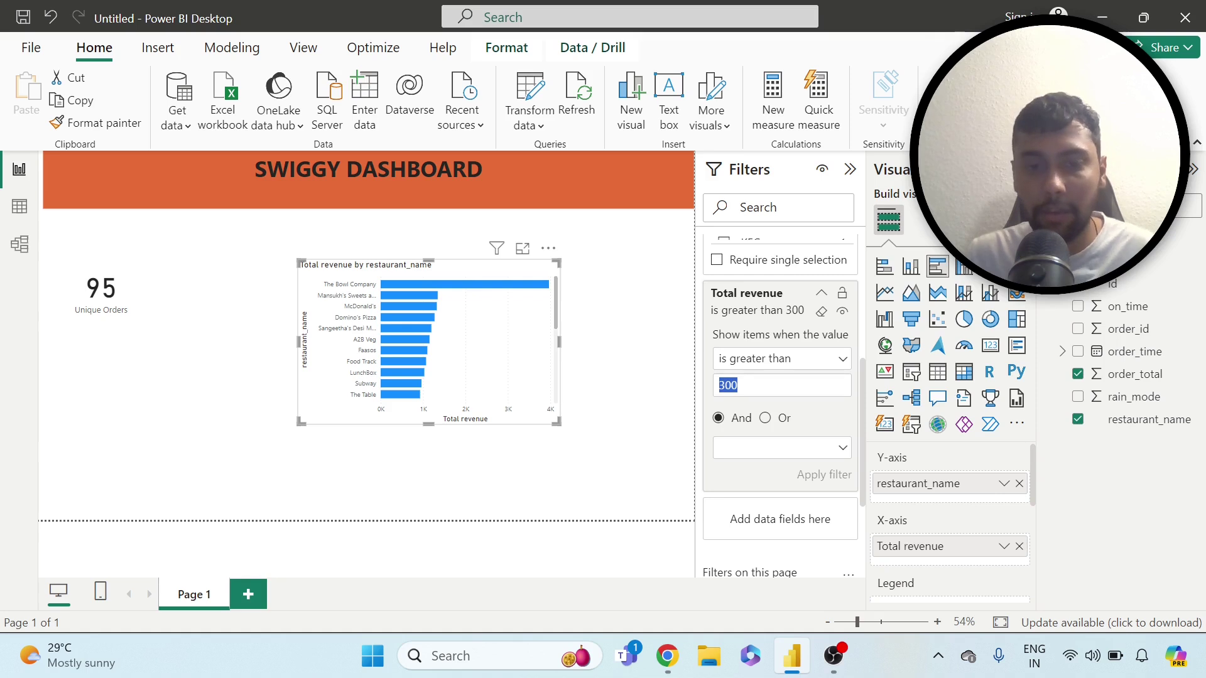
{"action": "type", "text": "8"}
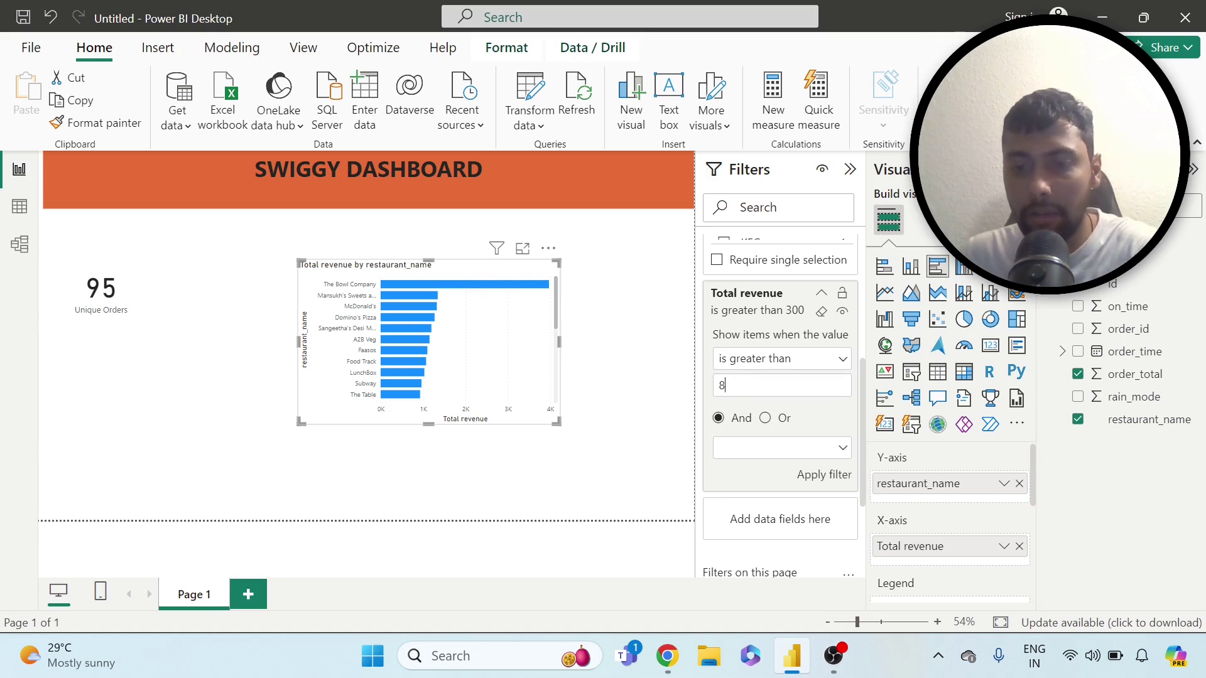
{"action": "type", "text": "00"}
{"action": "left_click", "coordinate": [835, 476]}
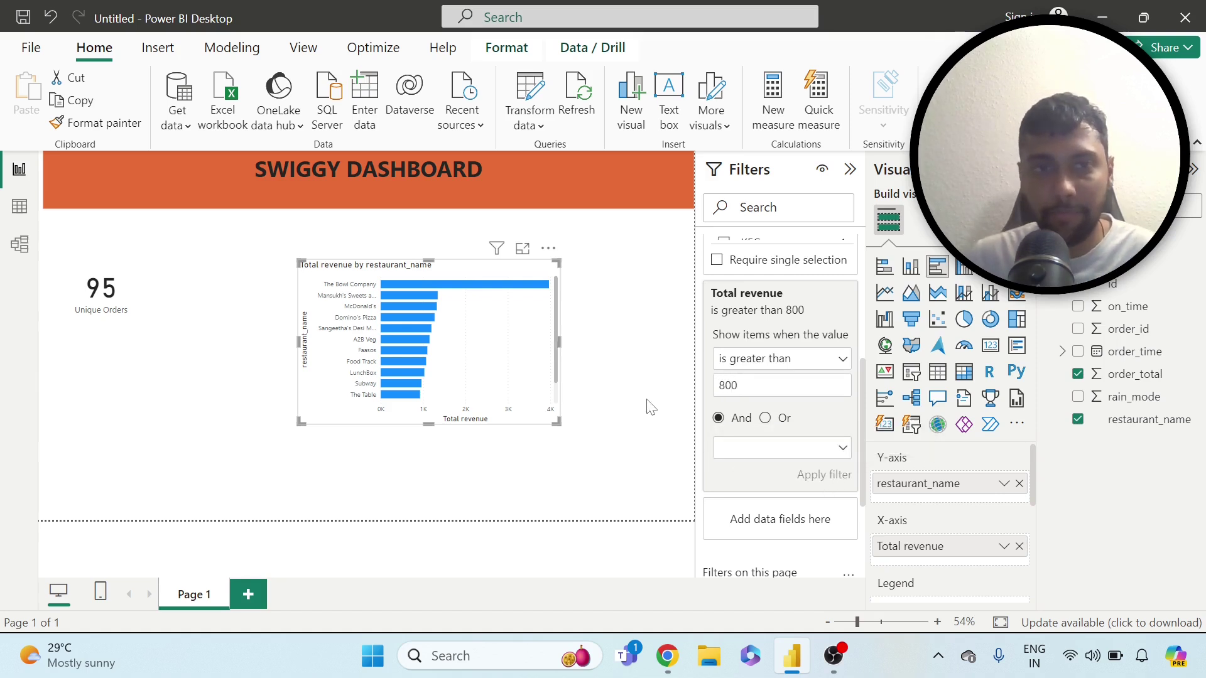
{"action": "scroll", "coordinate": [498, 344], "scroll_direction": "down", "scroll_amount": 1}
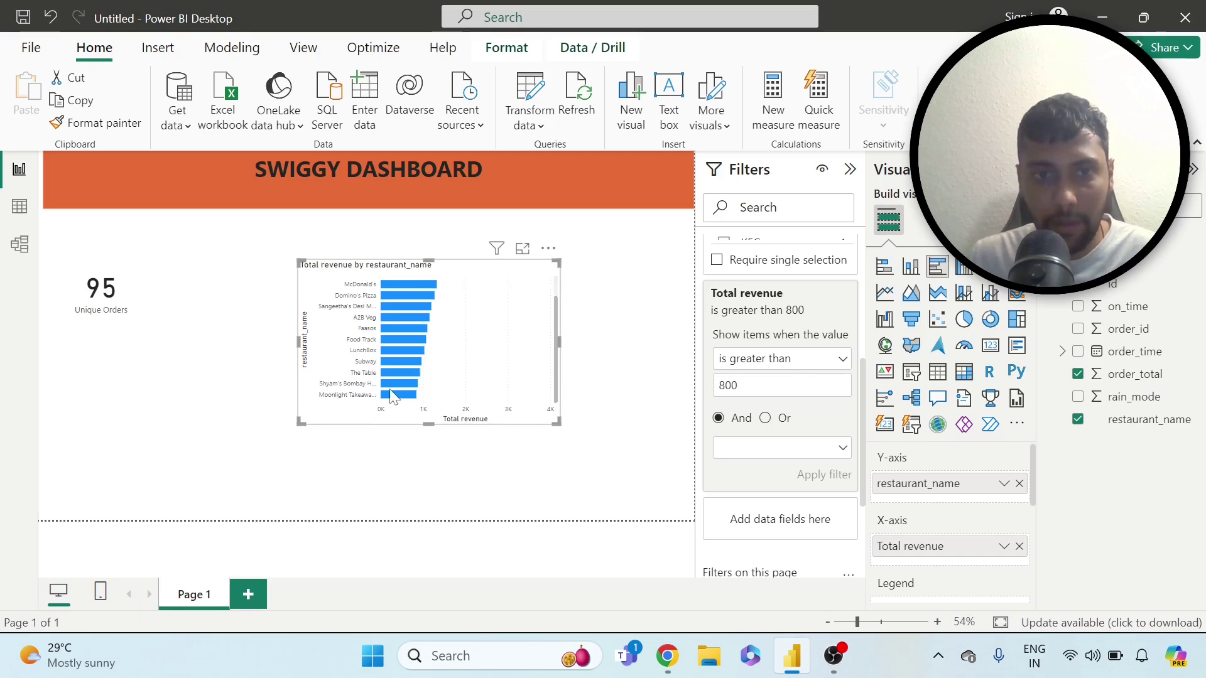
{"action": "mouse_move", "coordinate": [394, 400]}
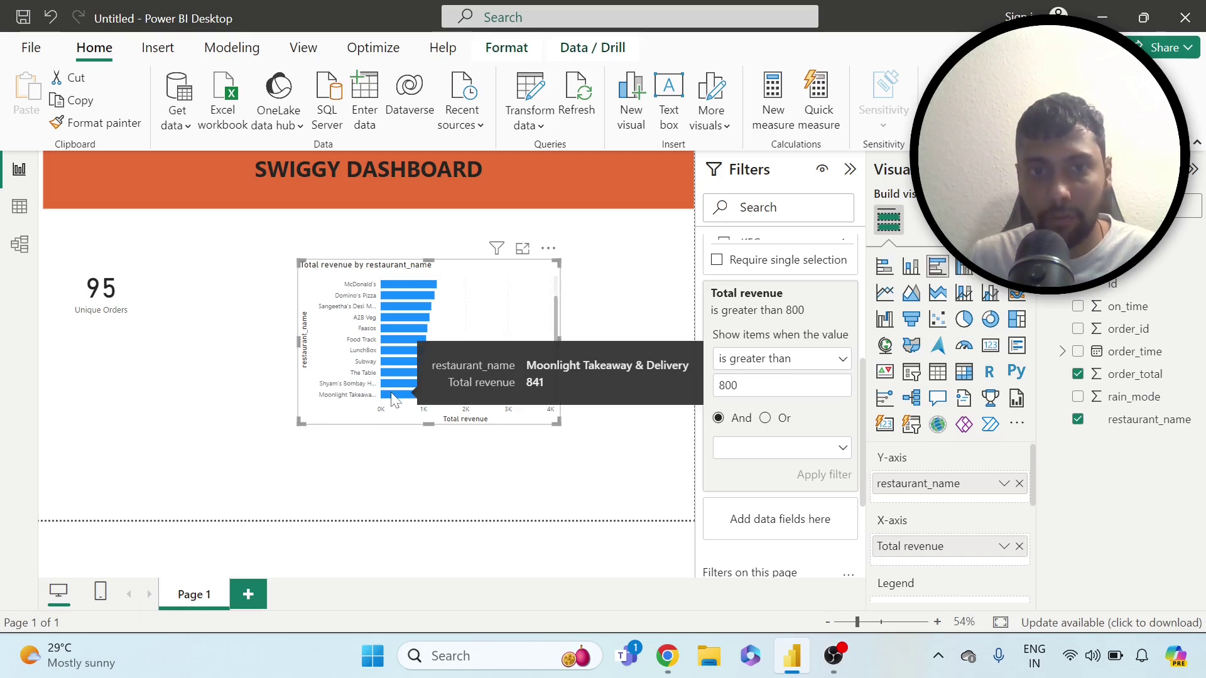
{"action": "scroll", "coordinate": [427, 314], "scroll_direction": "up", "scroll_amount": 1}
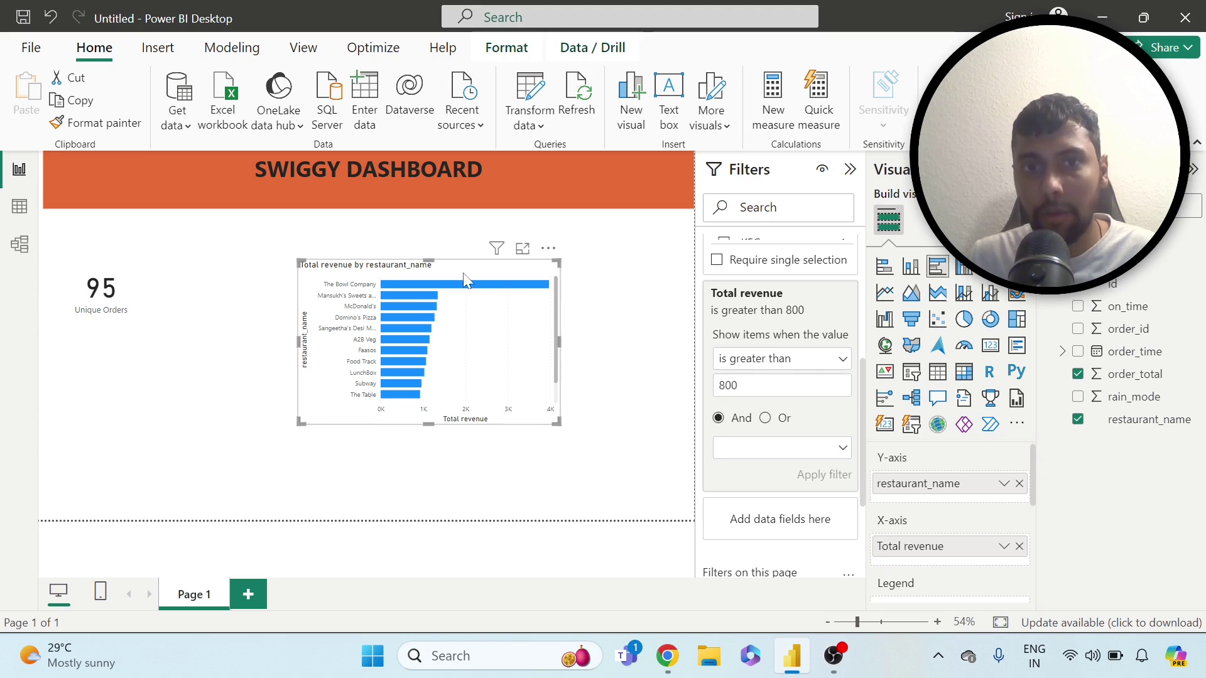
{"action": "mouse_move", "coordinate": [419, 300]}
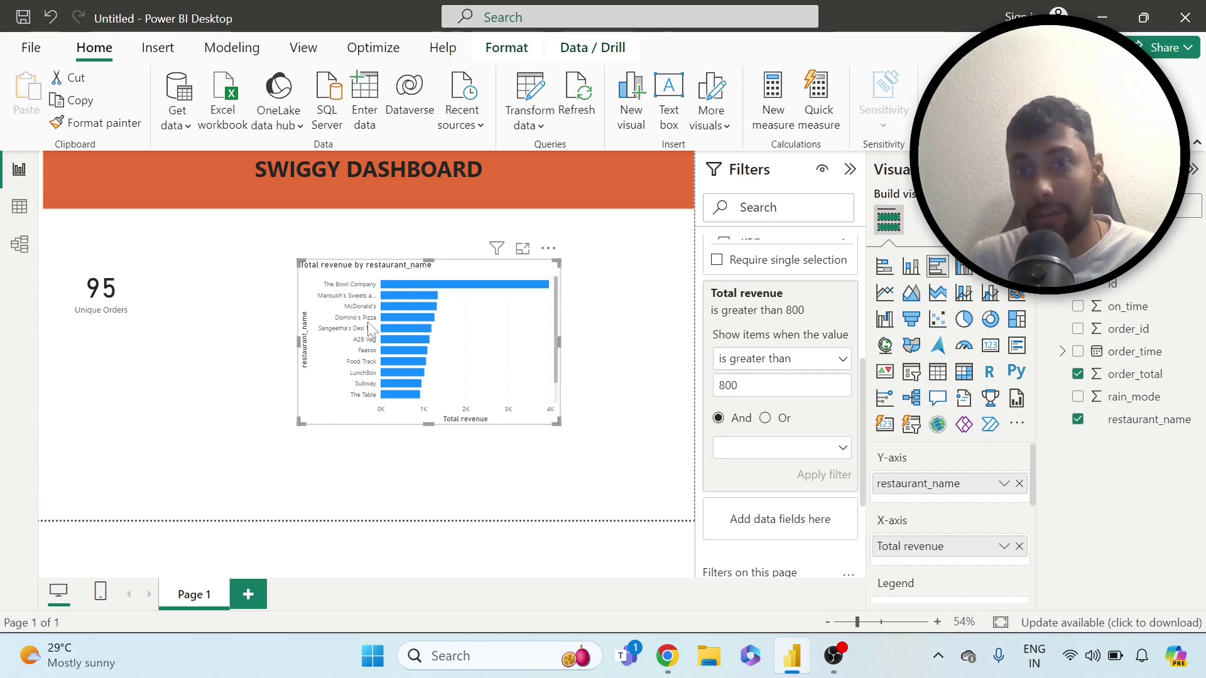
Step: Apply a Top N filter on restaurant_name showing the top 6 by Sum of order_total
{"action": "scroll", "coordinate": [810, 377], "scroll_direction": "up", "scroll_amount": 3}
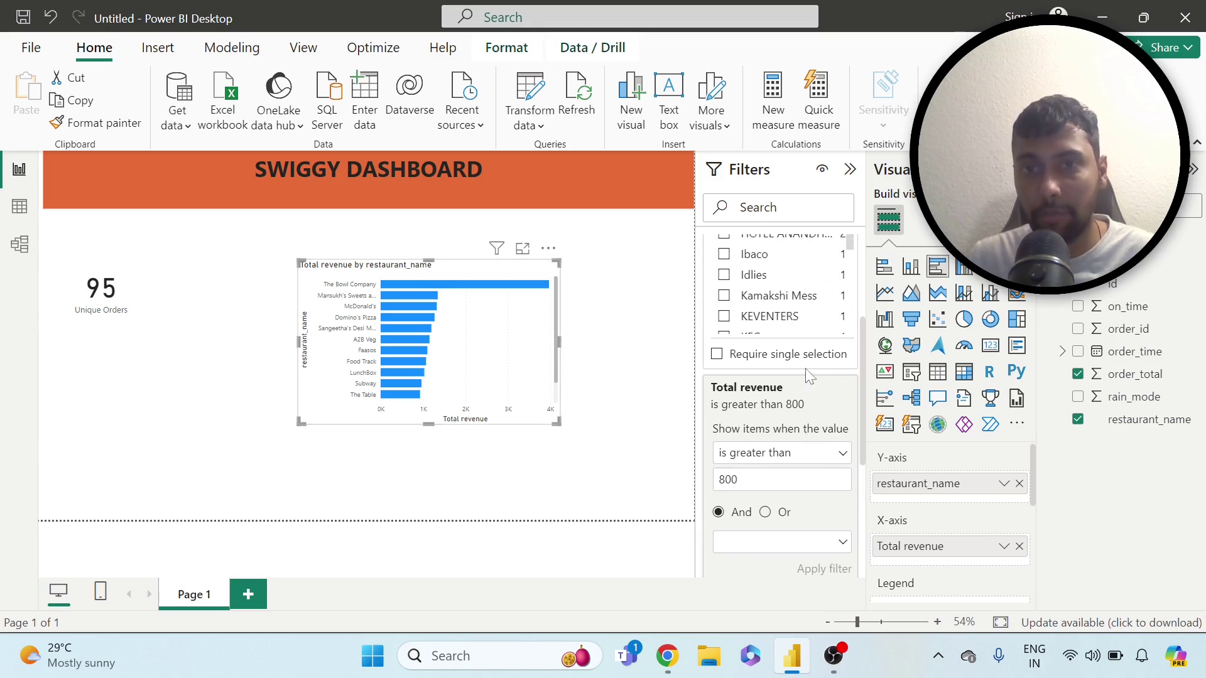
{"action": "scroll", "coordinate": [809, 376], "scroll_direction": "up", "scroll_amount": 3}
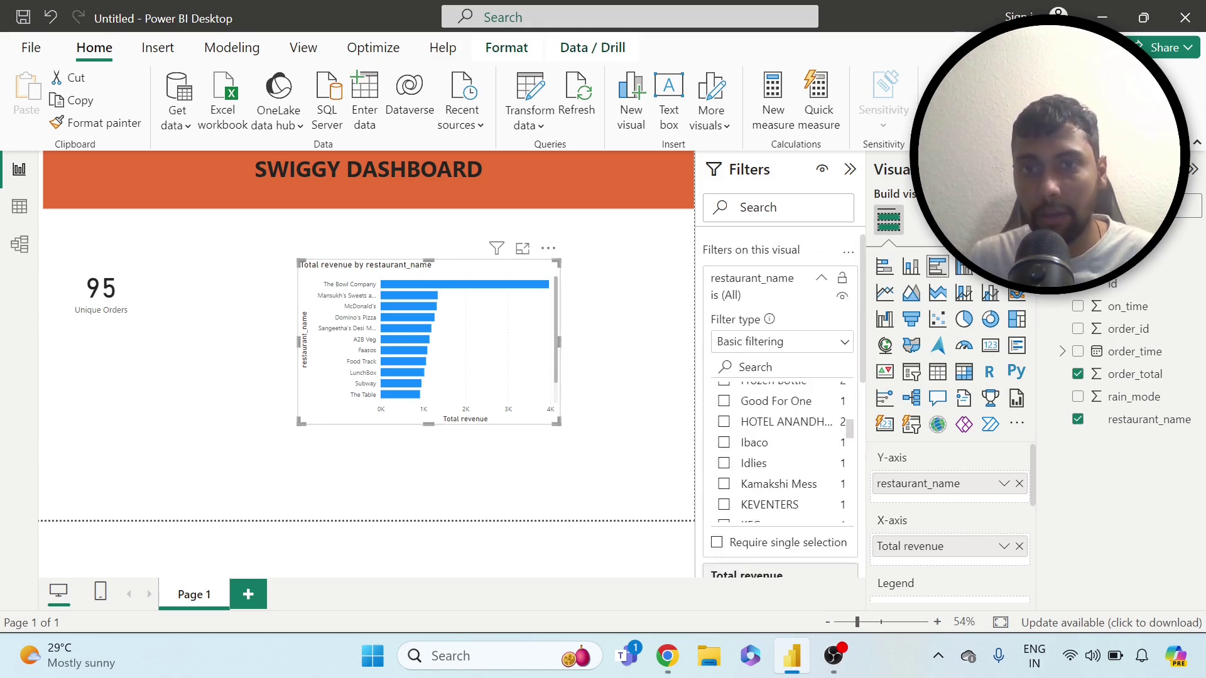
{"action": "left_click", "coordinate": [794, 344]}
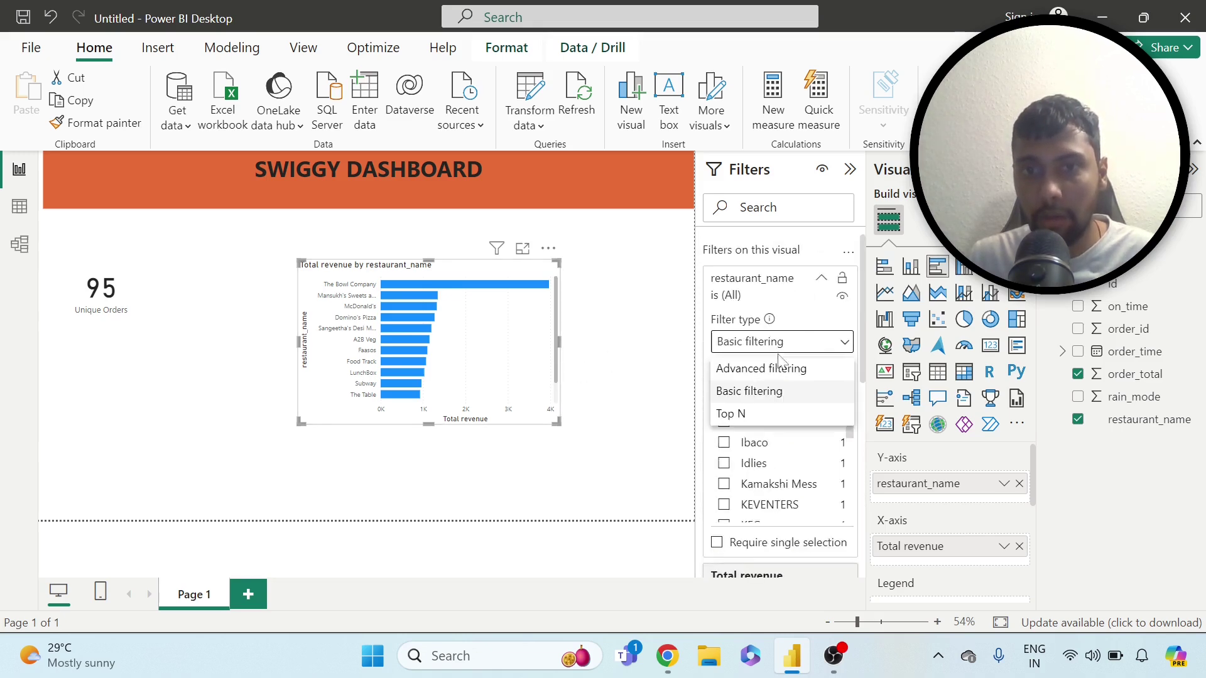
{"action": "left_click", "coordinate": [746, 416]}
{"action": "left_click", "coordinate": [820, 390]}
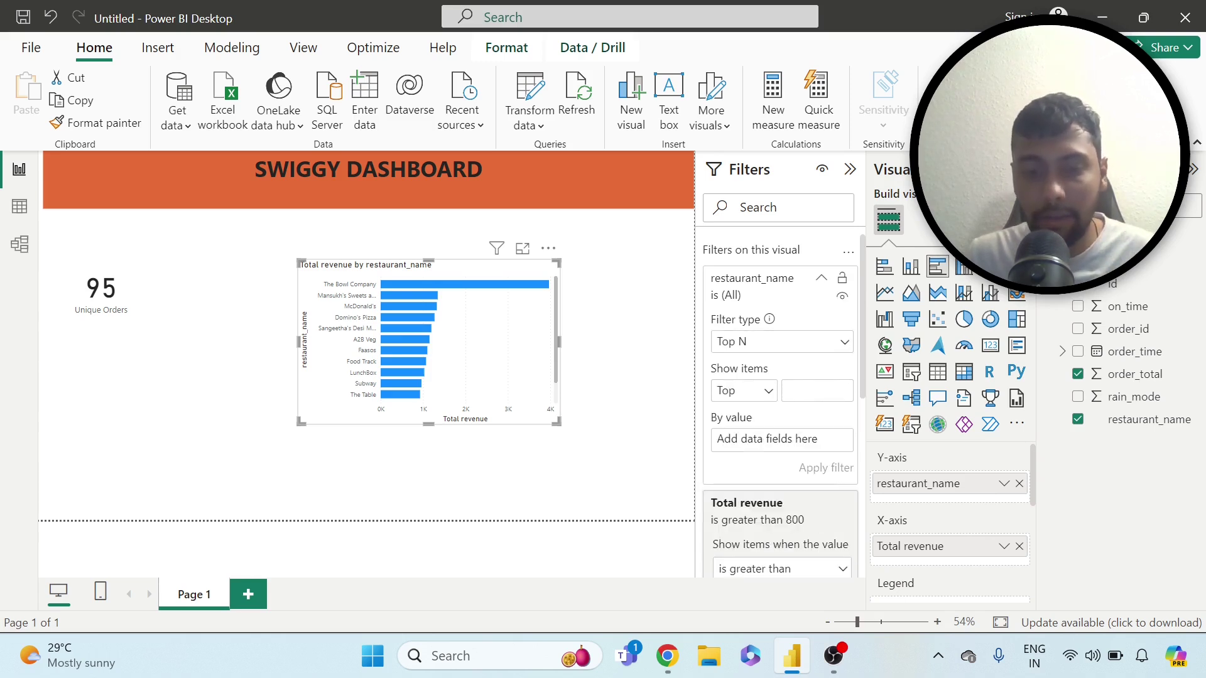
{"action": "type", "text": "6"}
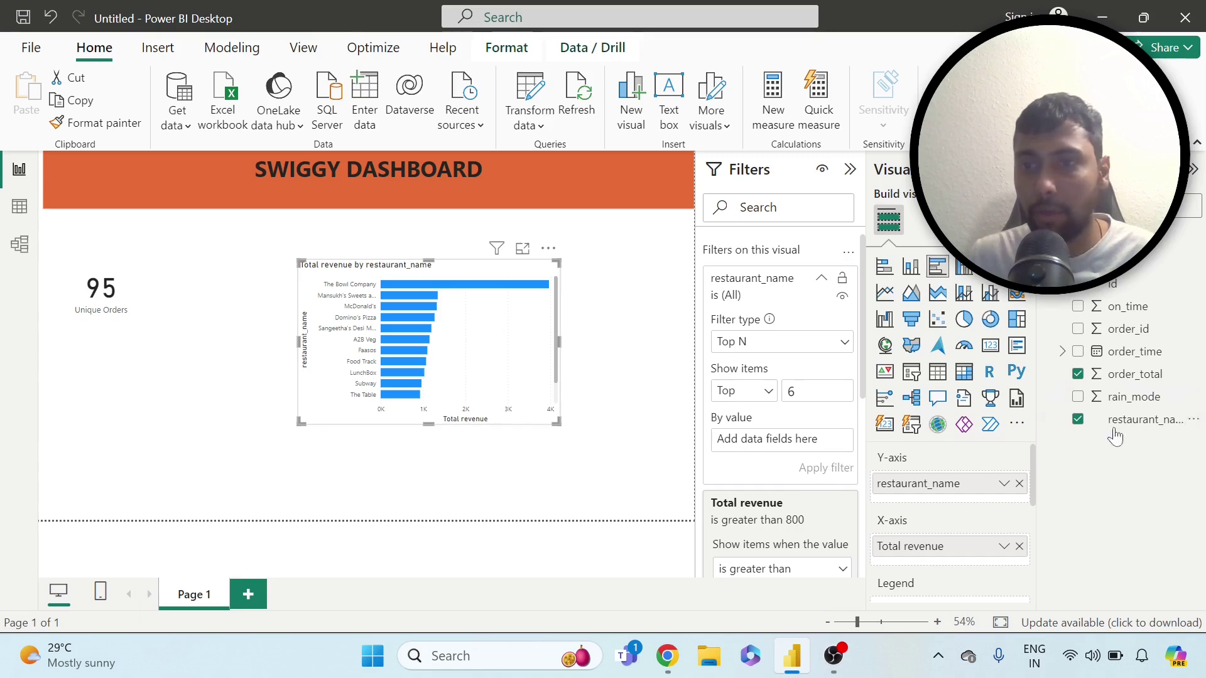
{"action": "left_click_drag", "start_coordinate": [1130, 375], "coordinate": [810, 441]}
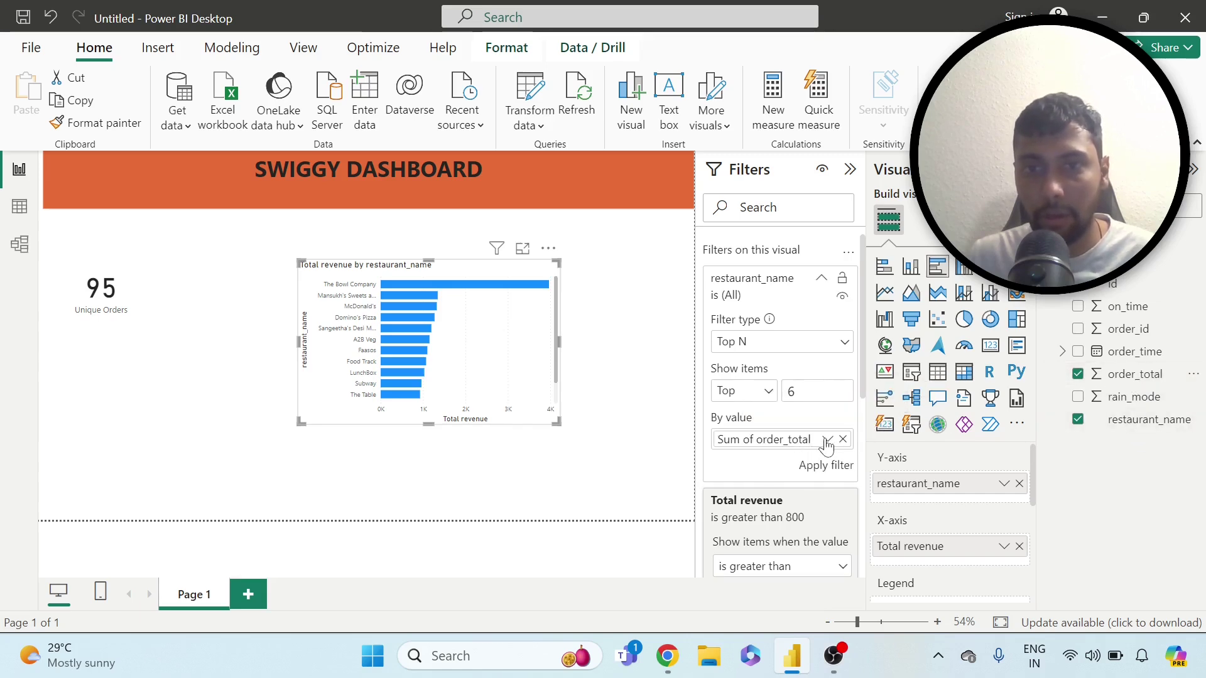
{"action": "left_click", "coordinate": [826, 465]}
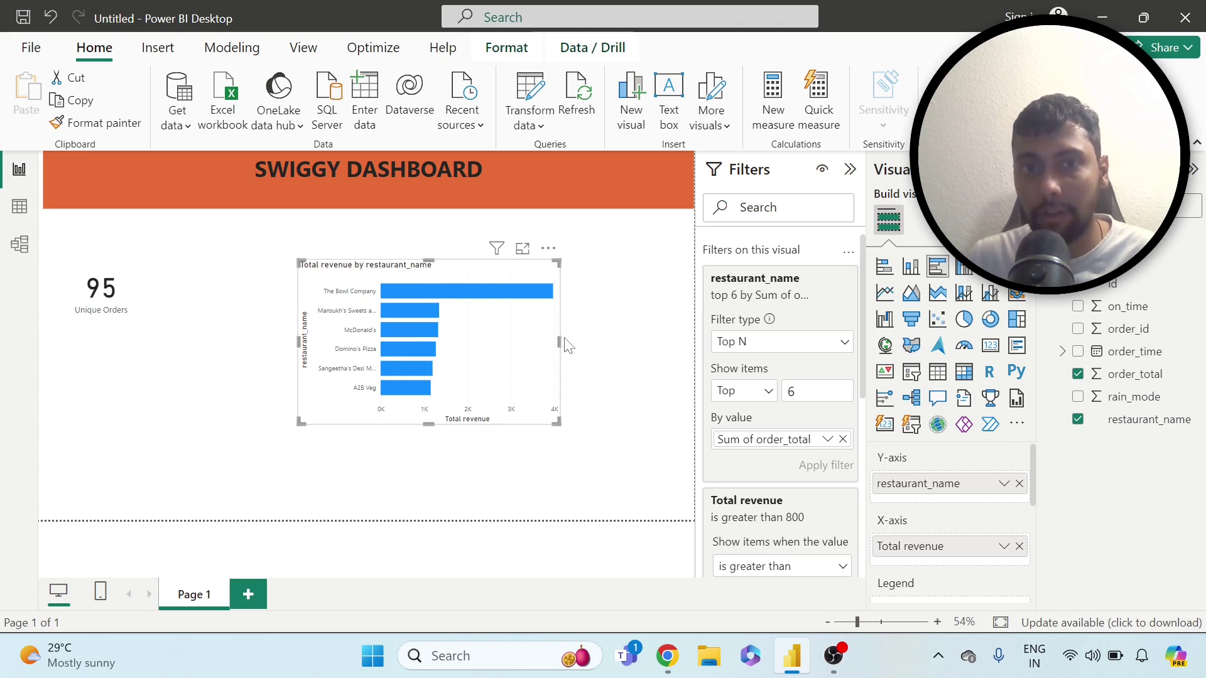
Step: Narrow the revenue bar chart and move it closer to the Unique Orders card
{"action": "left_click_drag", "start_coordinate": [559, 342], "coordinate": [509, 342]}
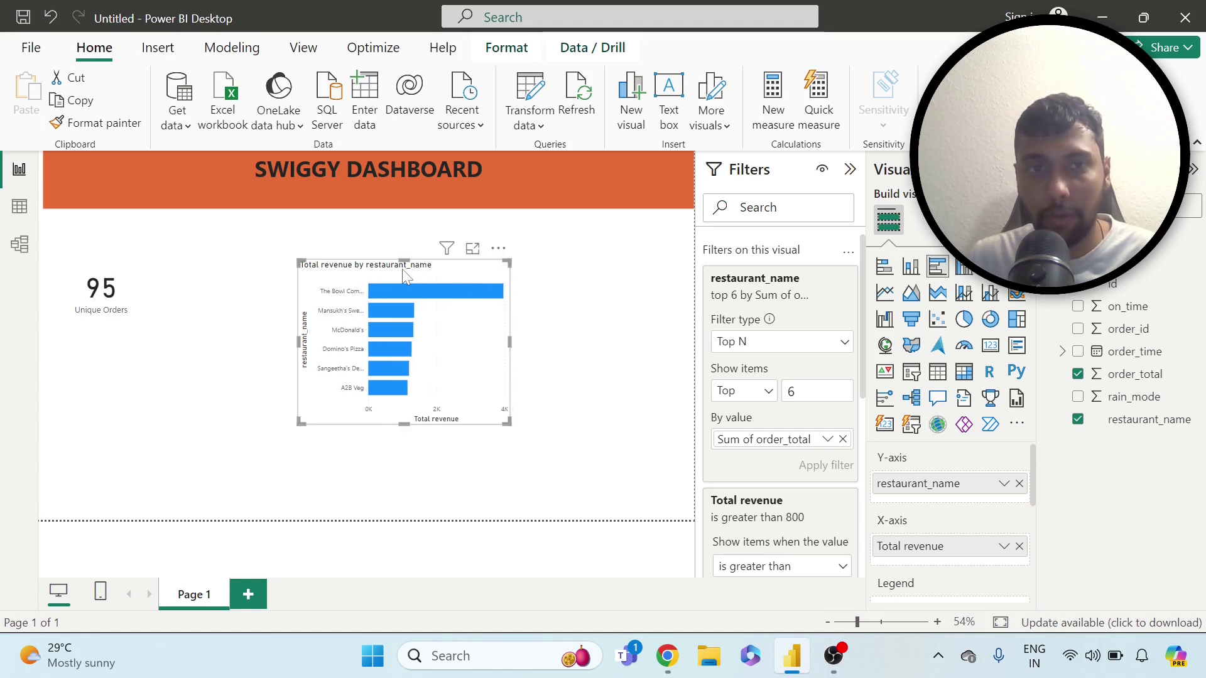
{"action": "left_click_drag", "start_coordinate": [437, 277], "coordinate": [370, 264]}
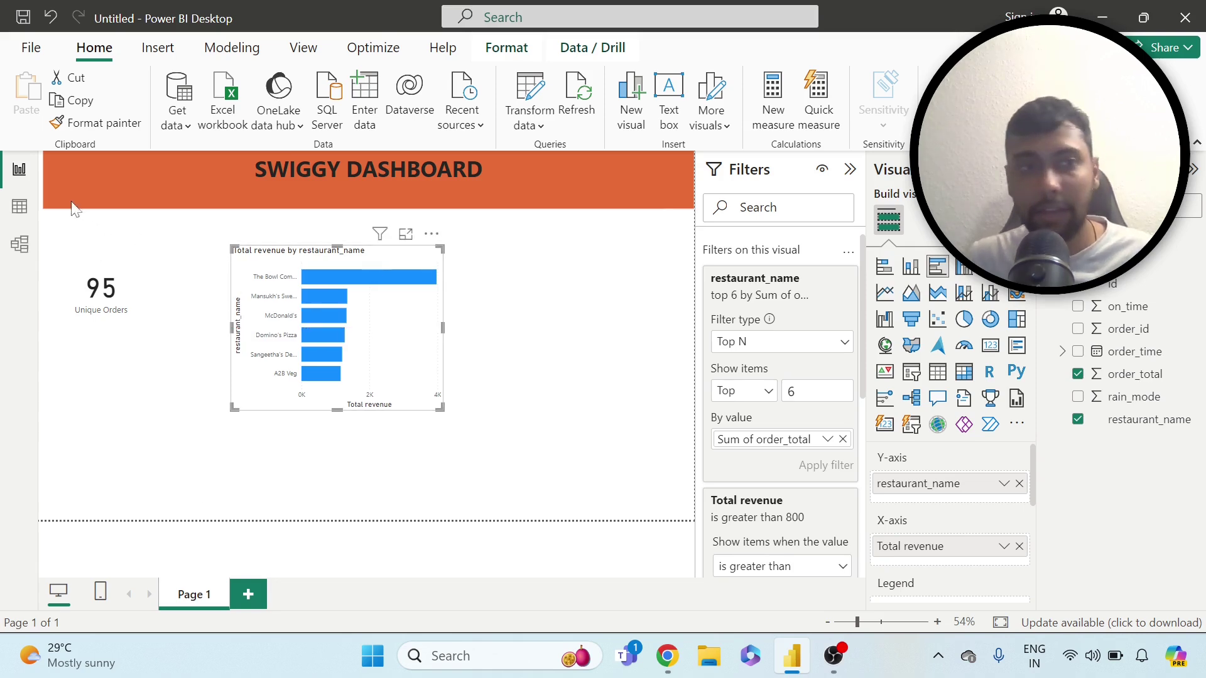
Step: Review the orders and items data, and add a smaller table visual to the report beside the revenue bar chart
{"action": "left_click", "coordinate": [19, 207]}
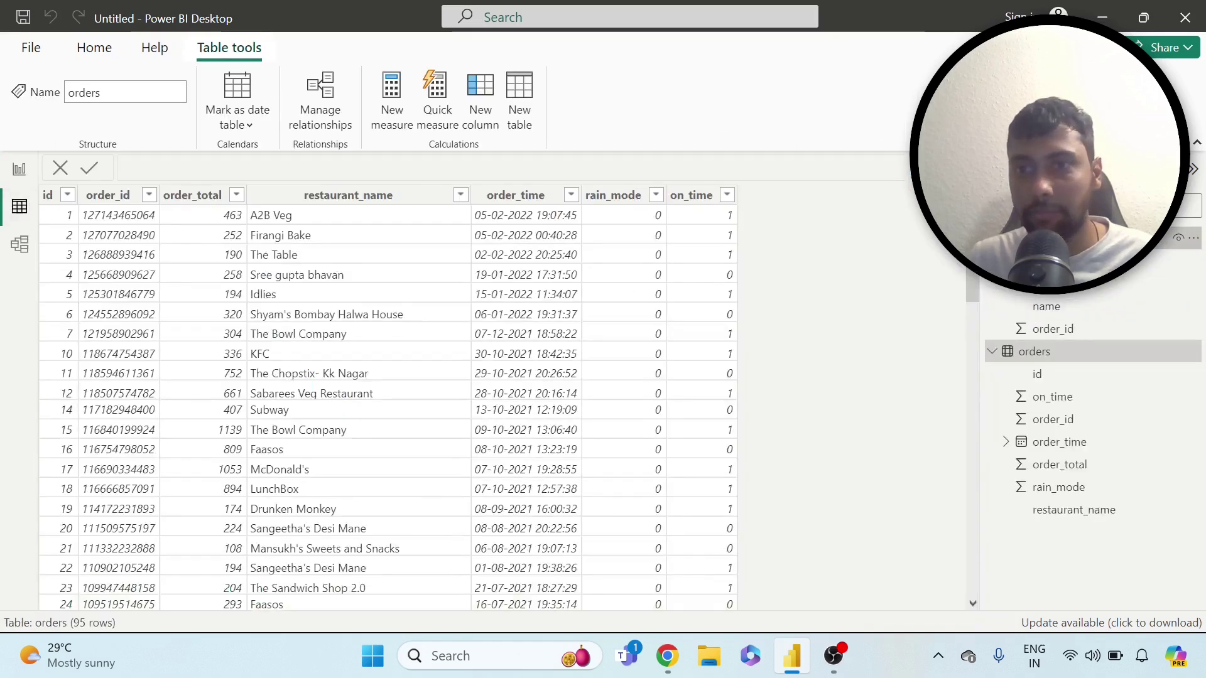
{"action": "left_click", "coordinate": [1055, 237]}
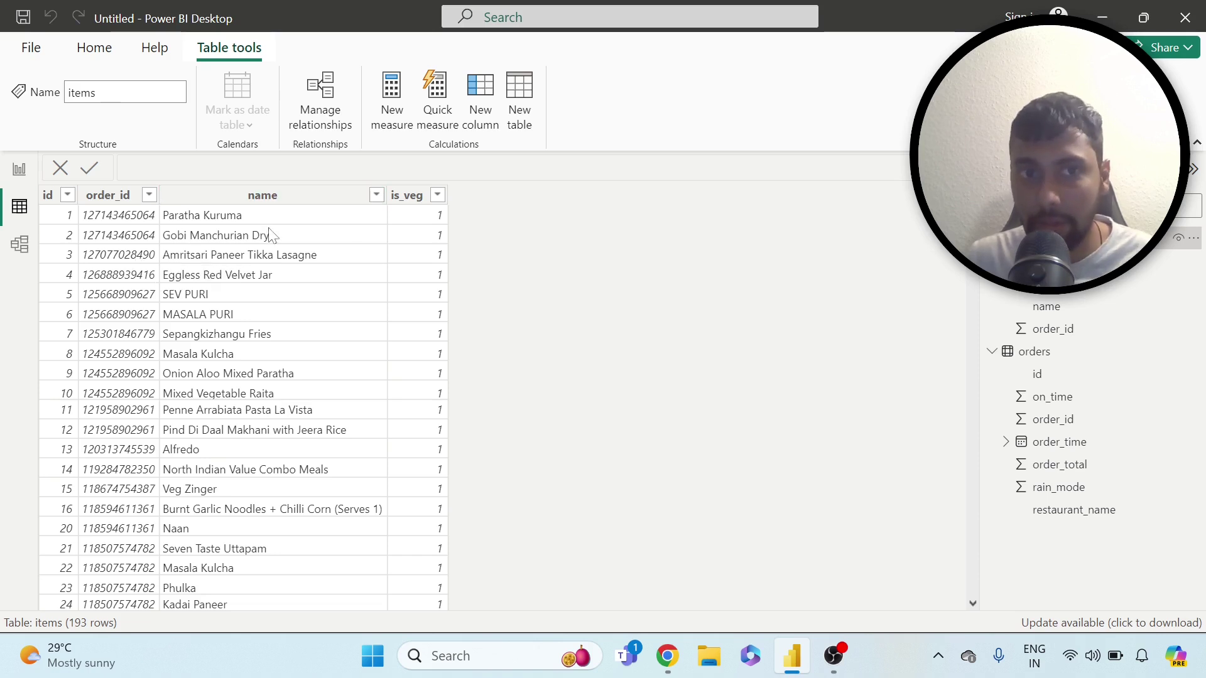
{"action": "left_click", "coordinate": [20, 169]}
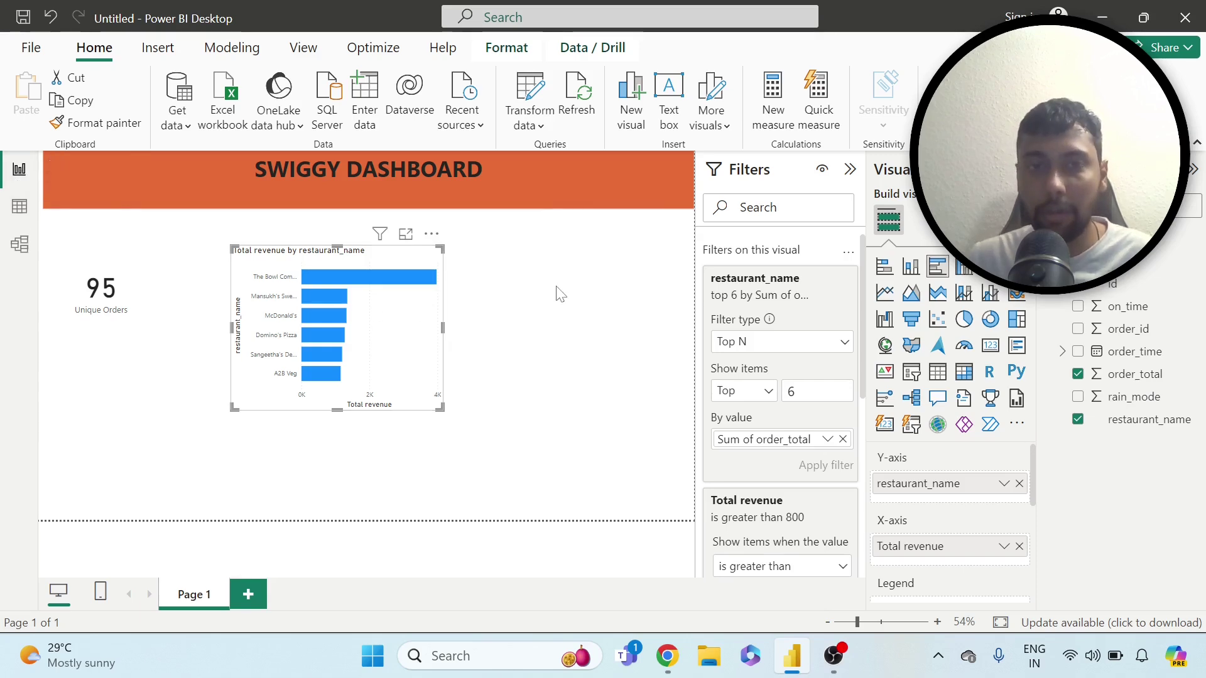
{"action": "left_click", "coordinate": [635, 307]}
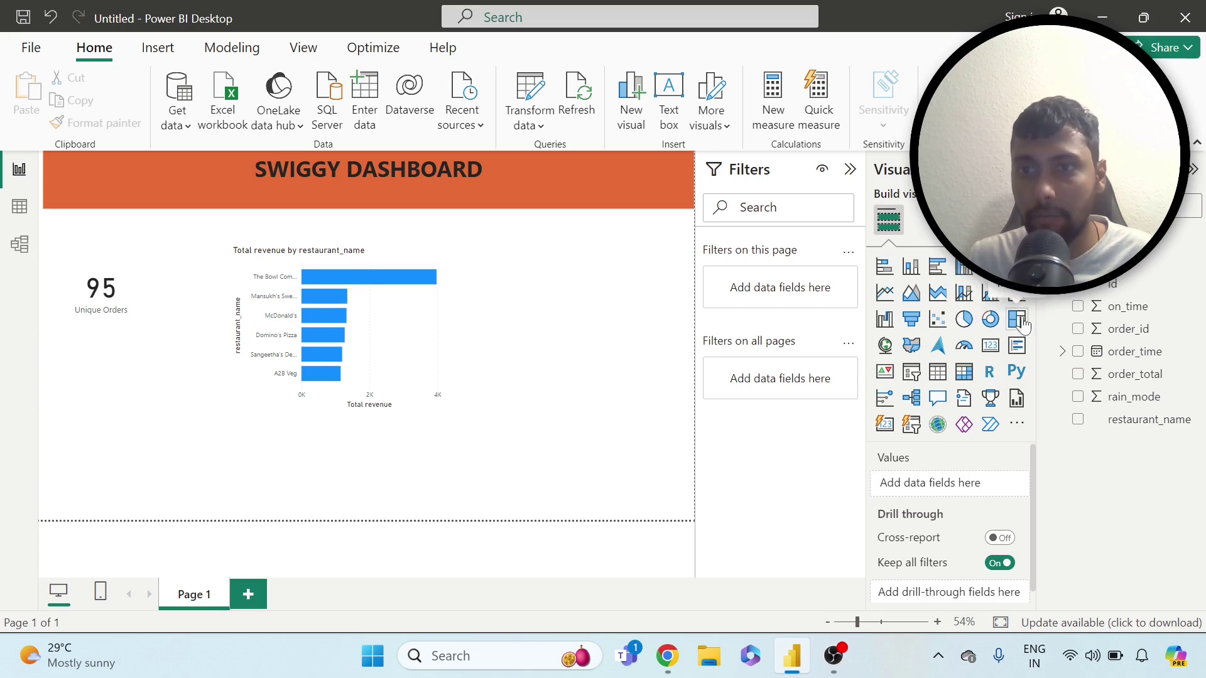
{"action": "left_click", "coordinate": [945, 373]}
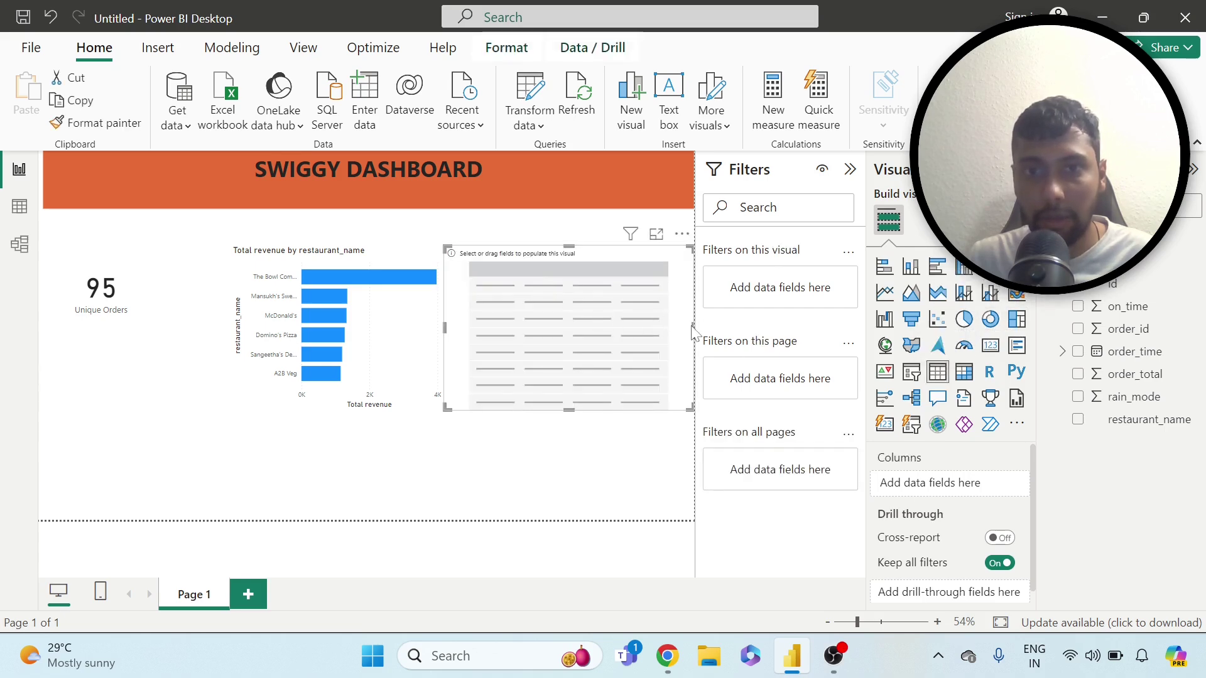
{"action": "left_click_drag", "start_coordinate": [693, 325], "coordinate": [632, 326]}
{"action": "left_click_drag", "start_coordinate": [538, 411], "coordinate": [569, 358]}
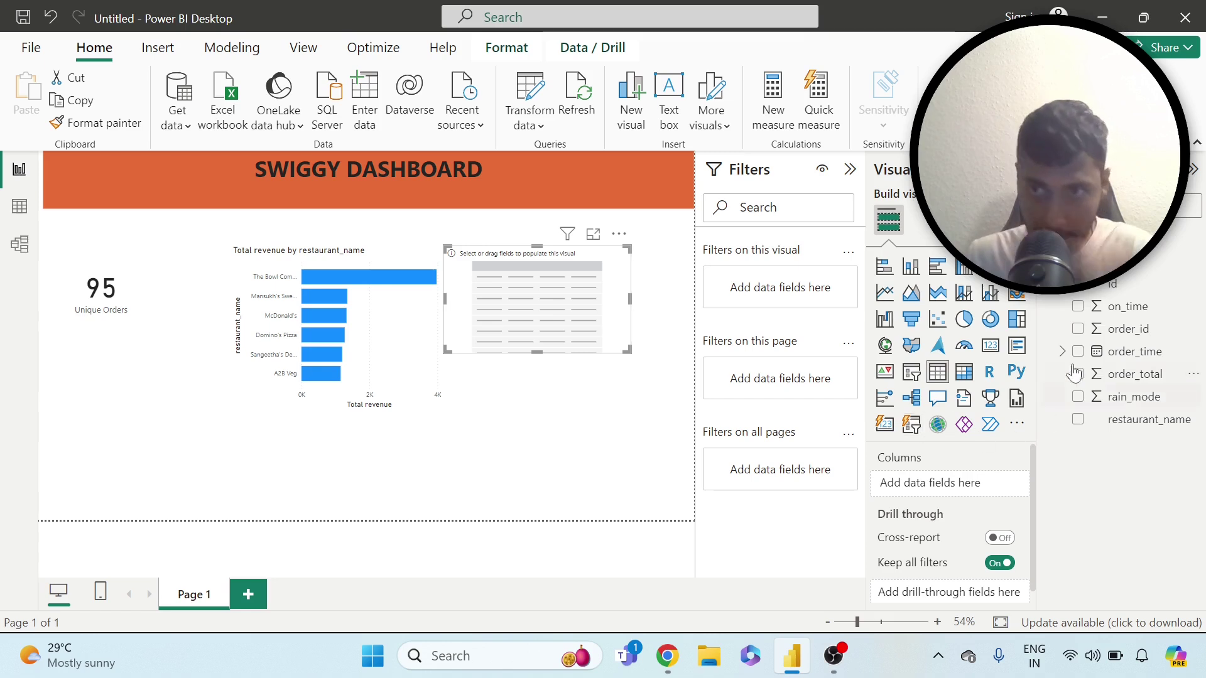
Step: Populate the table visual with the items name field and a second name column summarized as Count
{"action": "scroll", "coordinate": [1105, 327], "scroll_direction": "up", "scroll_amount": 3}
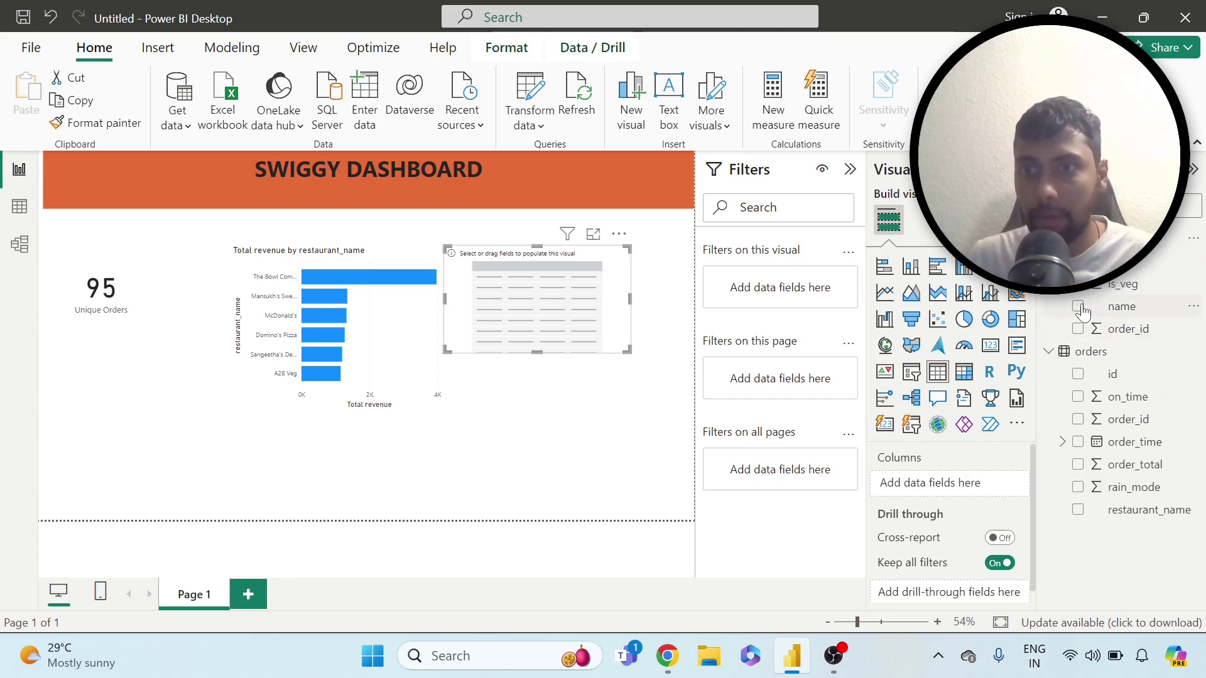
{"action": "left_click", "coordinate": [1077, 306]}
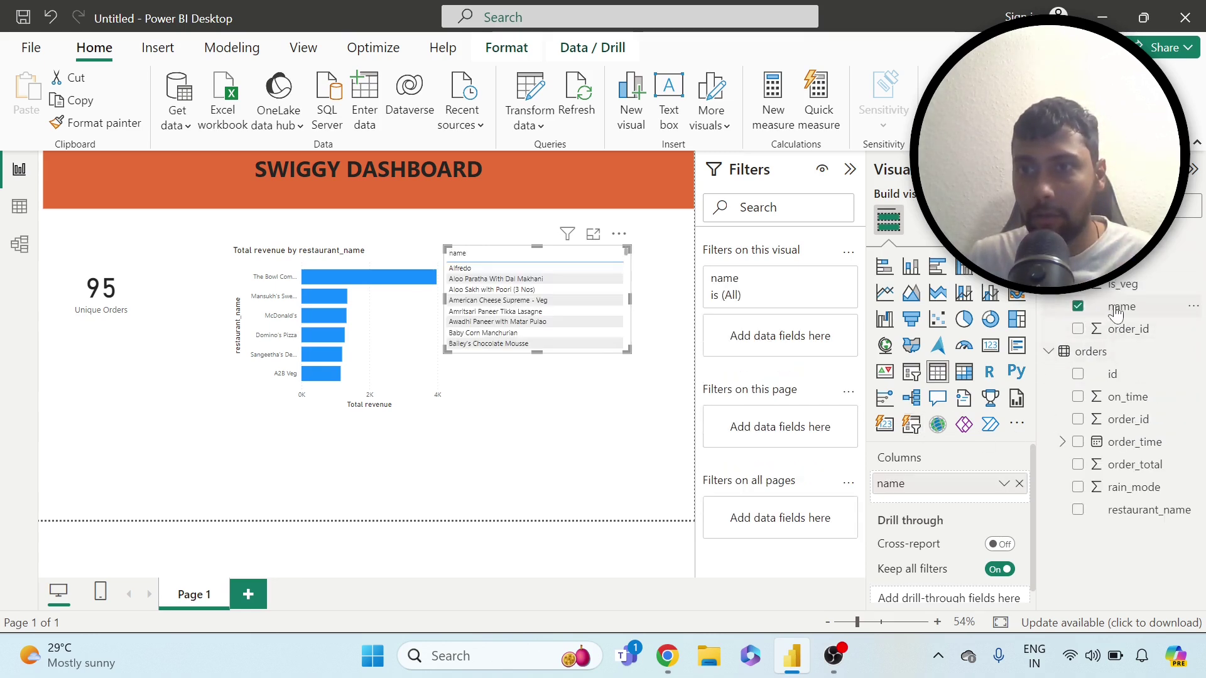
{"action": "left_click_drag", "start_coordinate": [1116, 309], "coordinate": [955, 506]}
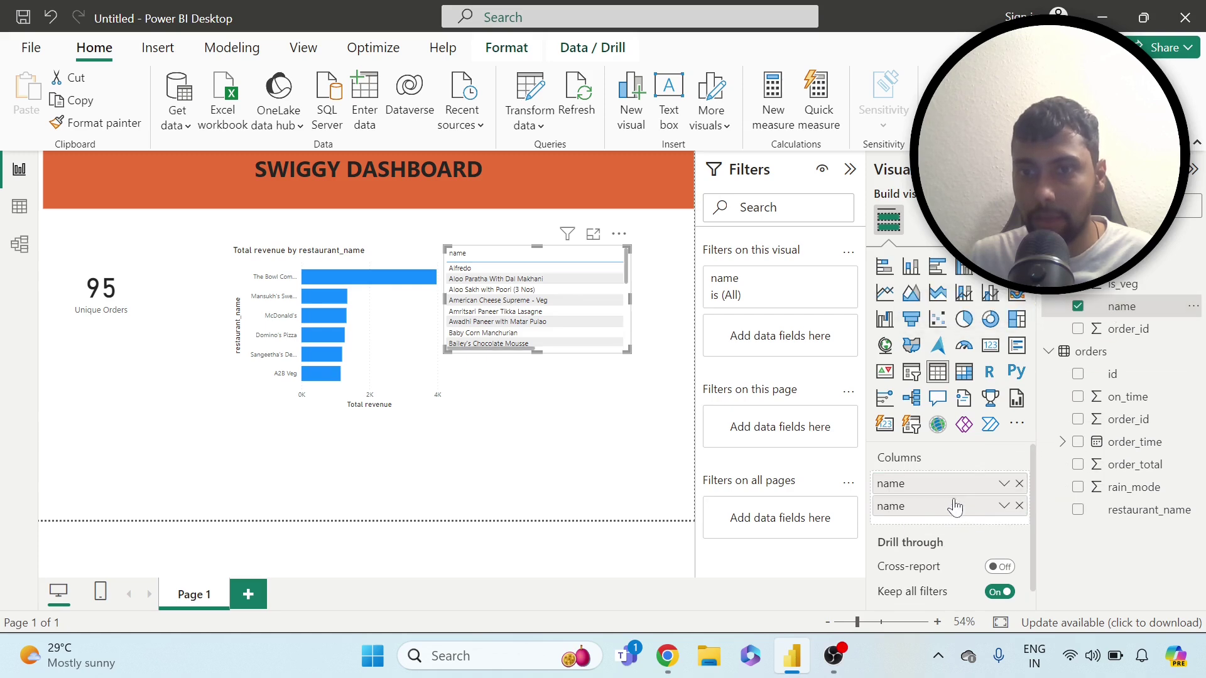
{"action": "left_click", "coordinate": [1004, 506]}
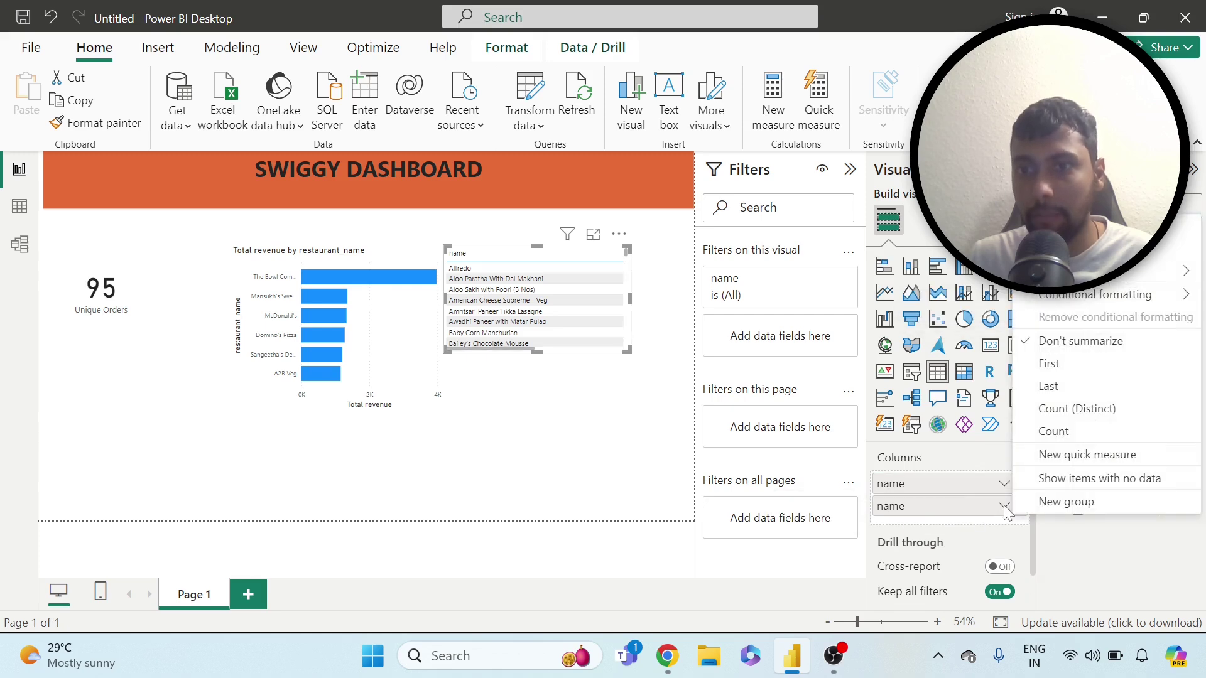
{"action": "left_click", "coordinate": [1053, 431]}
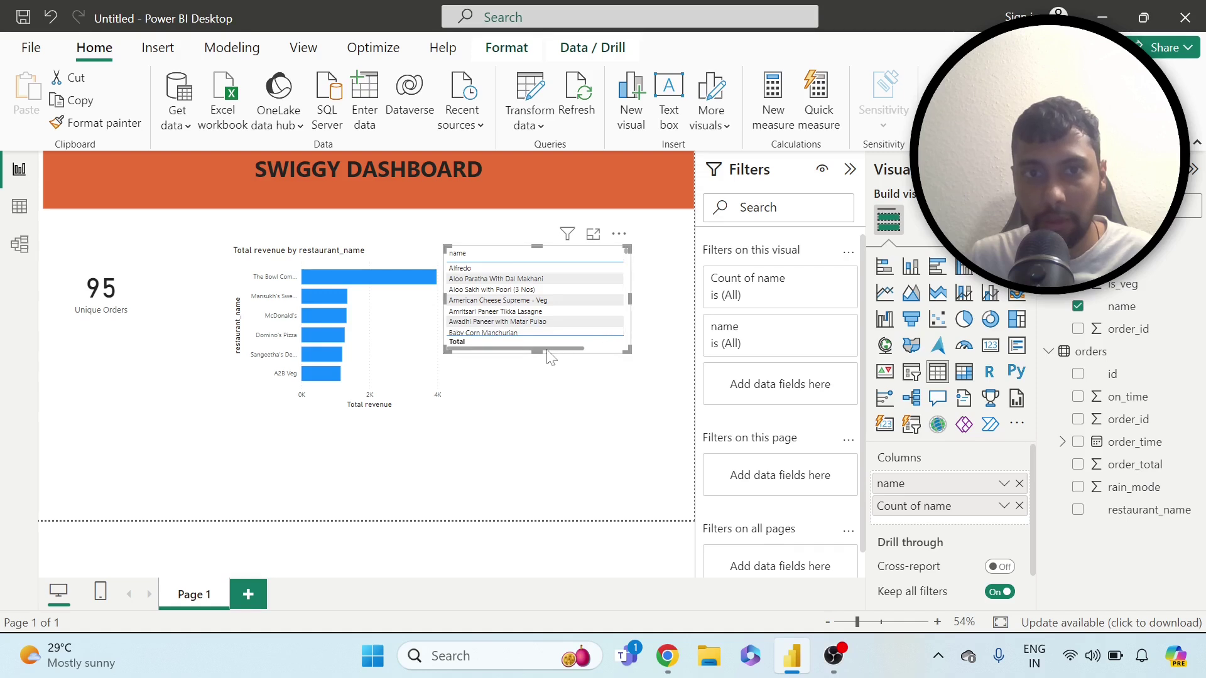
{"action": "left_click_drag", "start_coordinate": [569, 349], "coordinate": [534, 350]}
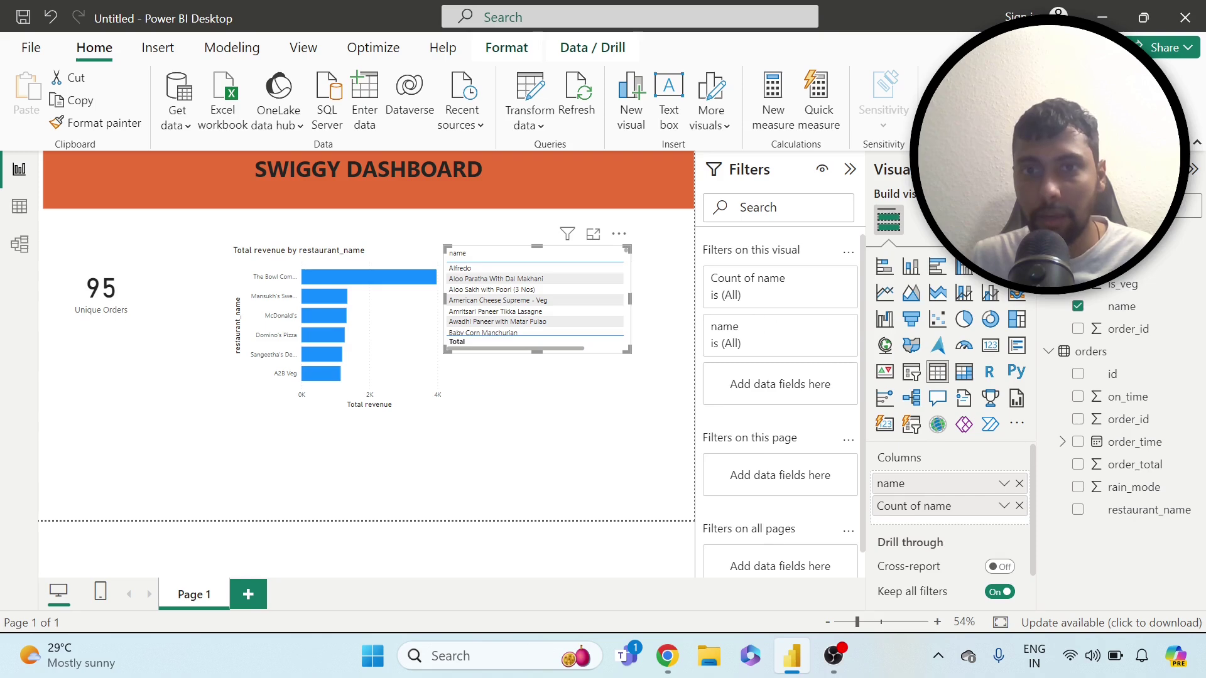
Step: Filter the table to items whose Count of name is greater than 3, and shorten the table visual to fit its rows
{"action": "left_click", "coordinate": [820, 279]}
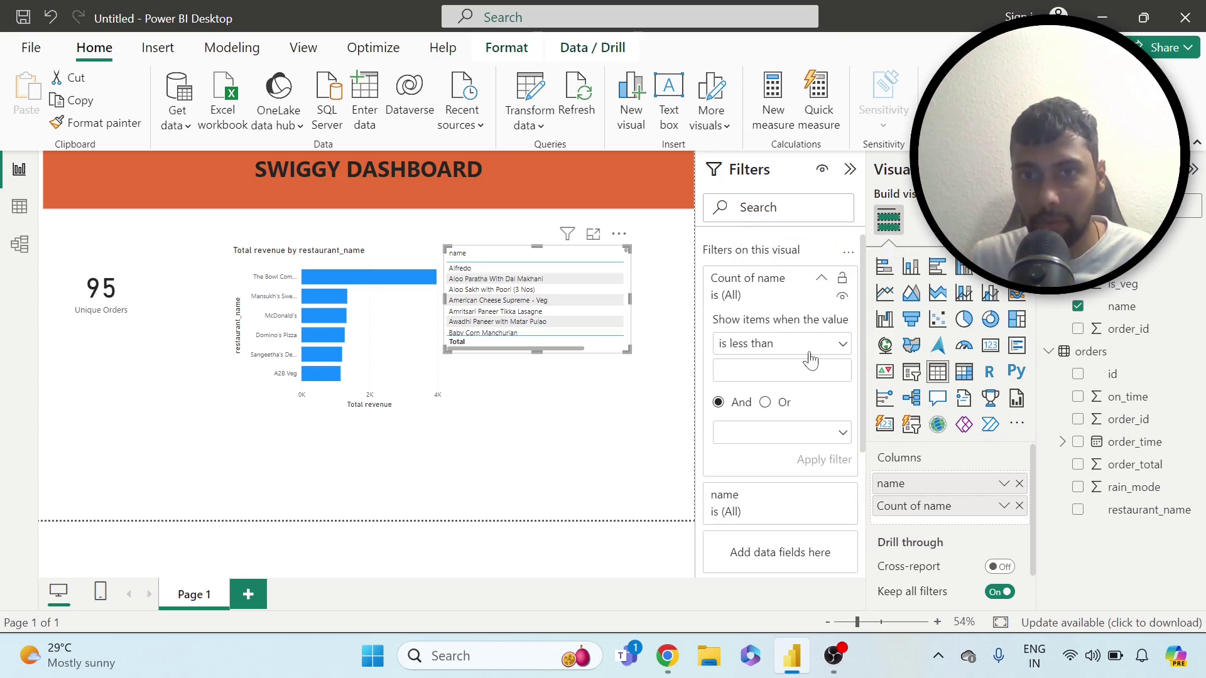
{"action": "left_click", "coordinate": [808, 344]}
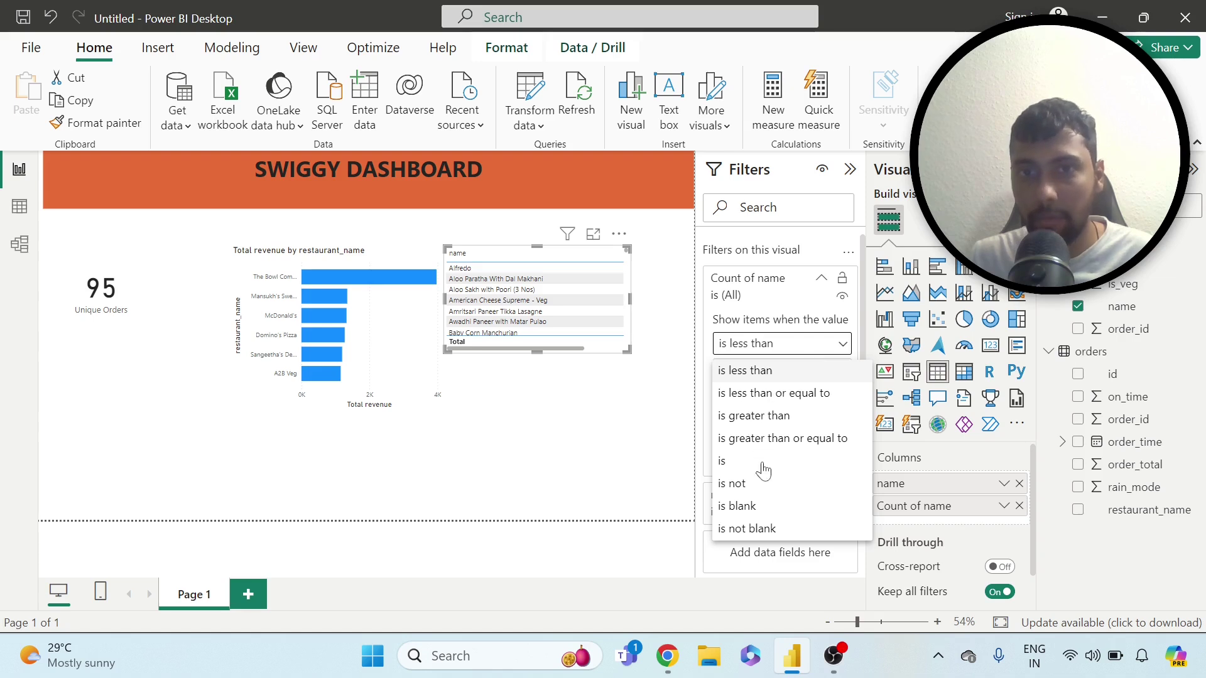
{"action": "left_click", "coordinate": [766, 418]}
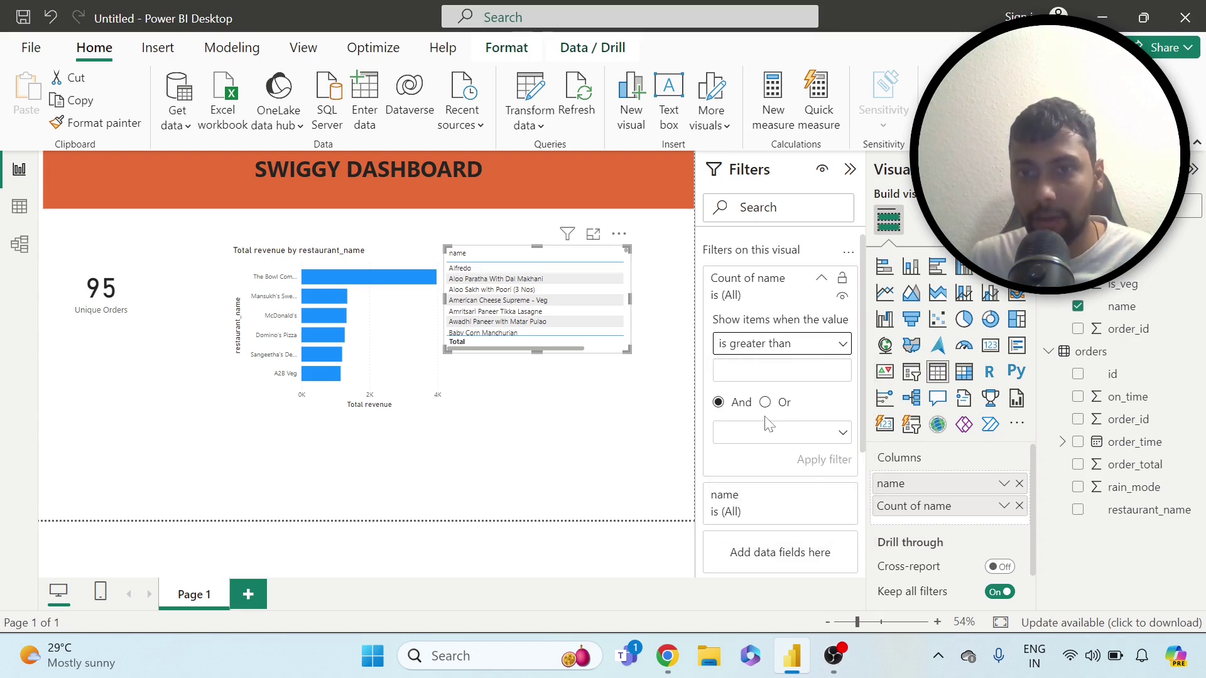
{"action": "left_click", "coordinate": [782, 371]}
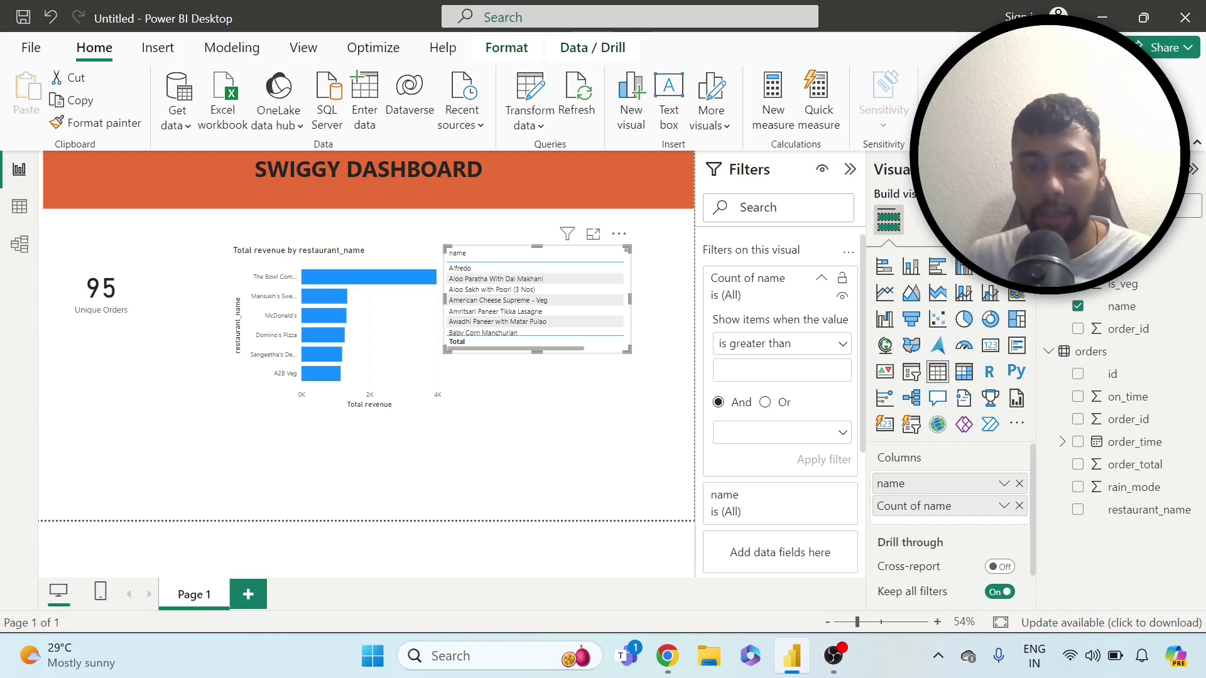
{"action": "type", "text": "3"}
{"action": "left_click", "coordinate": [824, 460]}
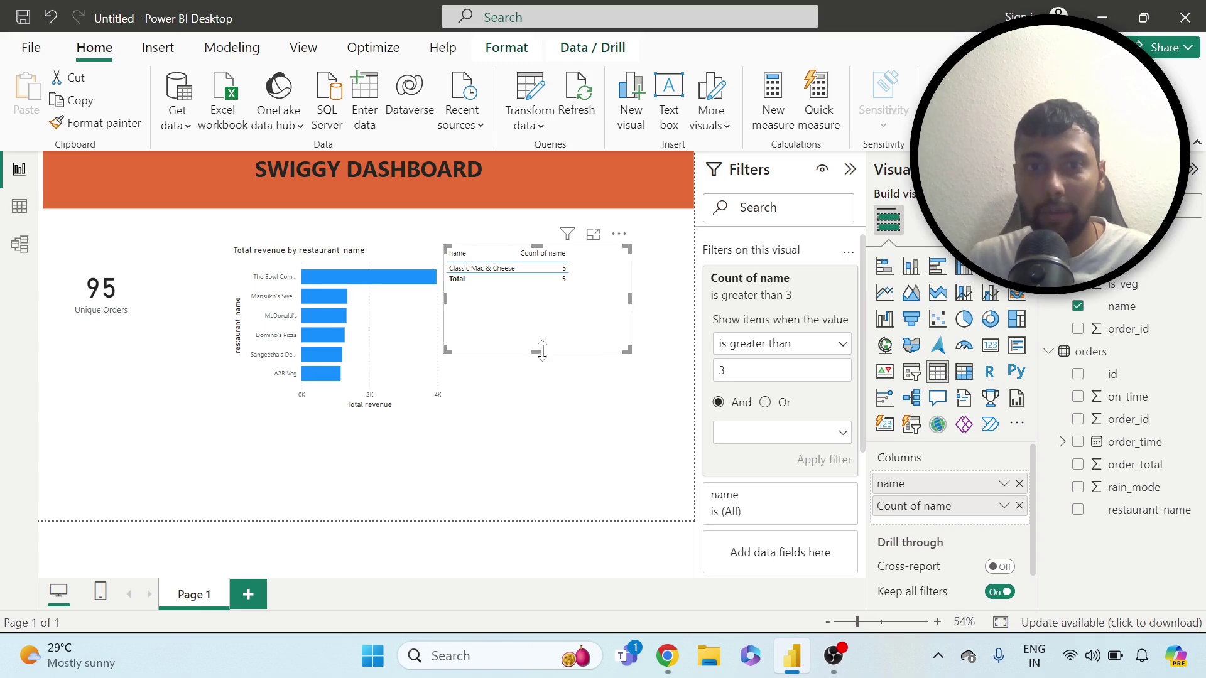
{"action": "left_click_drag", "start_coordinate": [537, 353], "coordinate": [562, 295]}
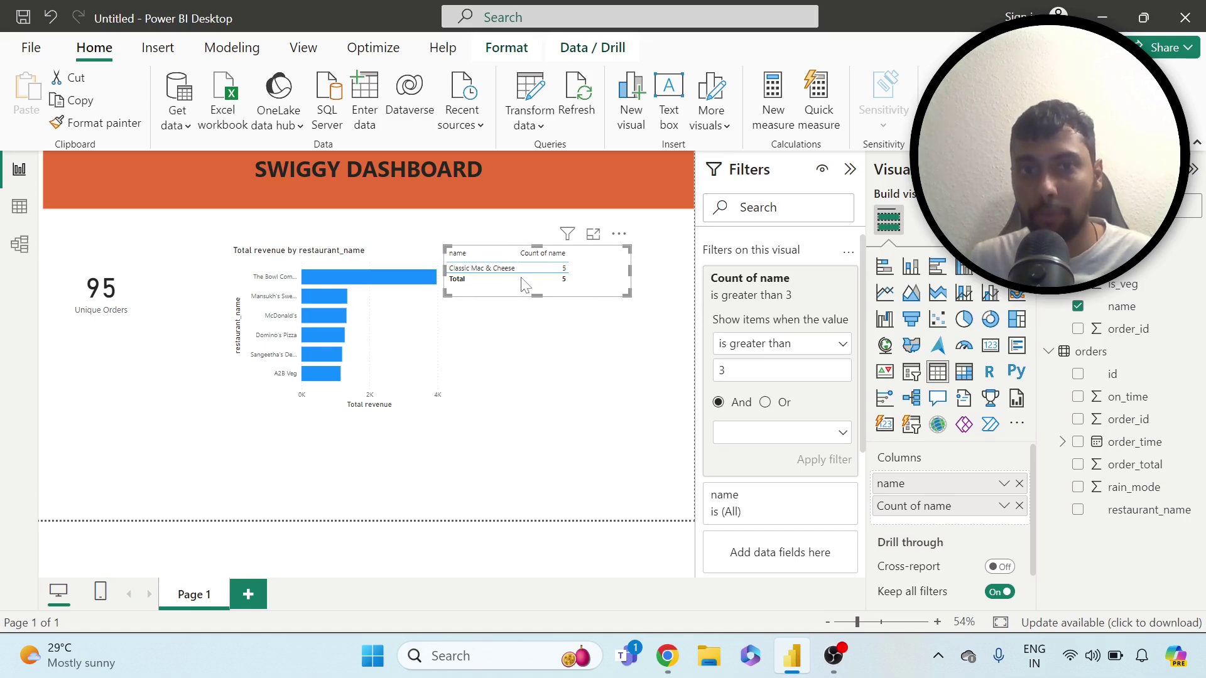
Step: Rename the table's name column as Popular Item for this visual
{"action": "scroll", "coordinate": [945, 488], "scroll_direction": "down", "scroll_amount": 1}
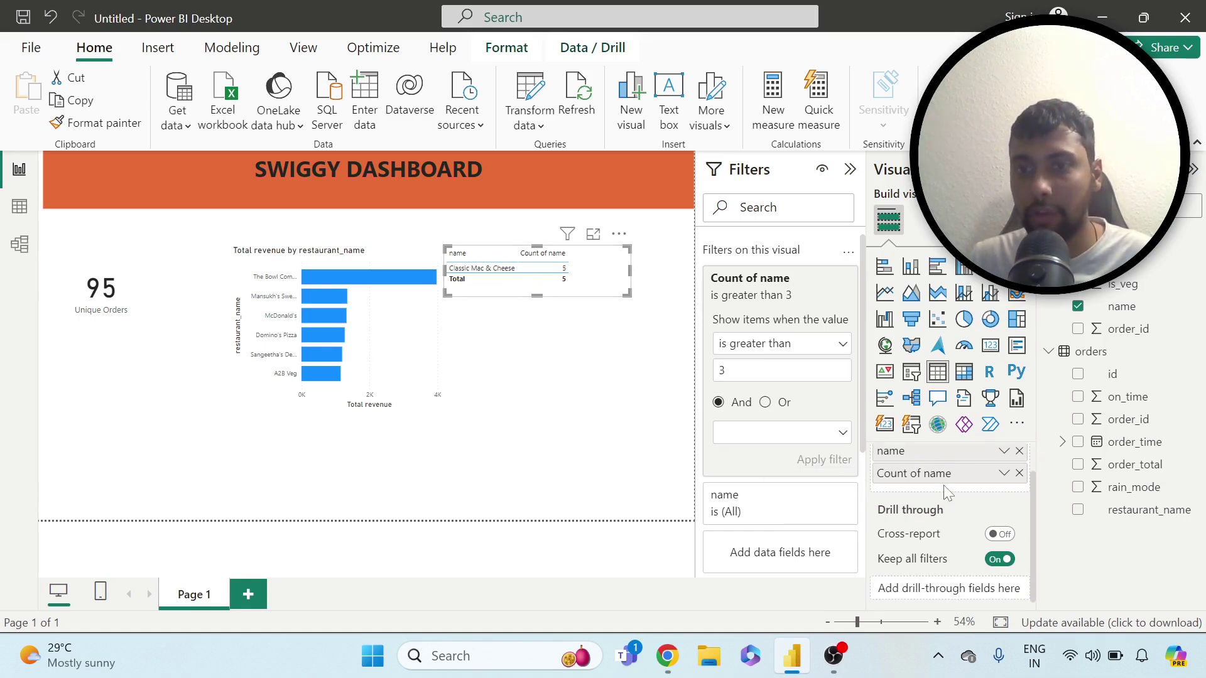
{"action": "scroll", "coordinate": [944, 487], "scroll_direction": "up", "scroll_amount": 1}
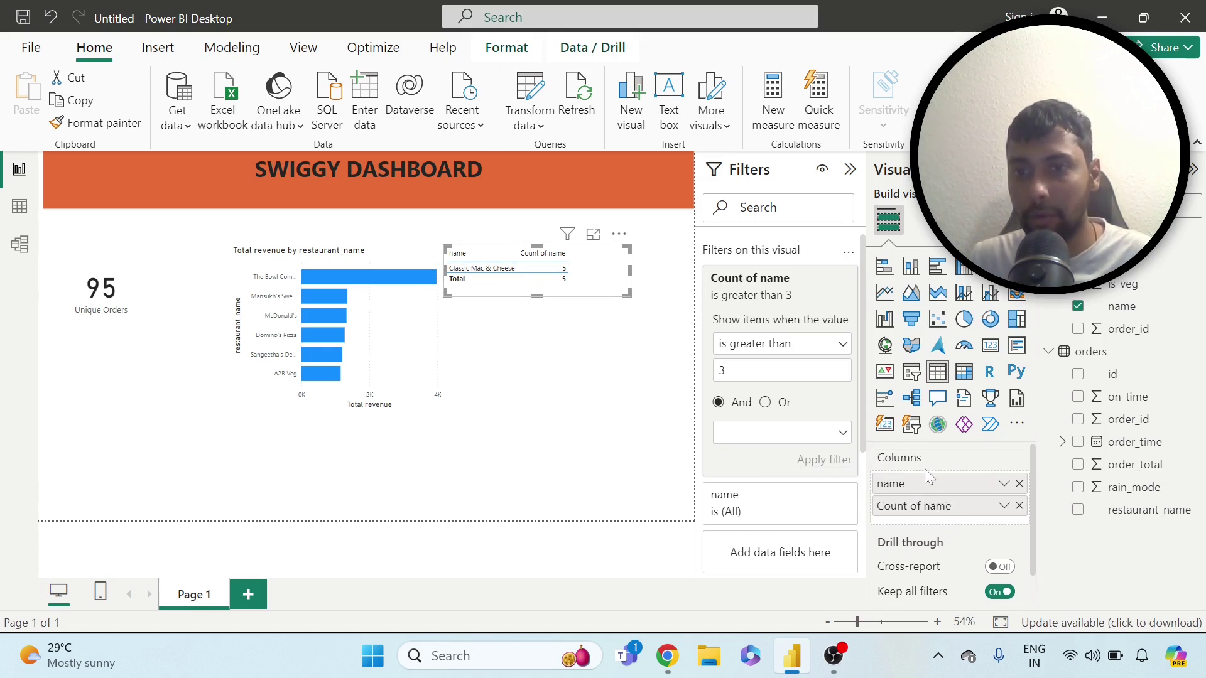
{"action": "left_click", "coordinate": [1004, 484]}
{"action": "left_click", "coordinate": [1168, 225]}
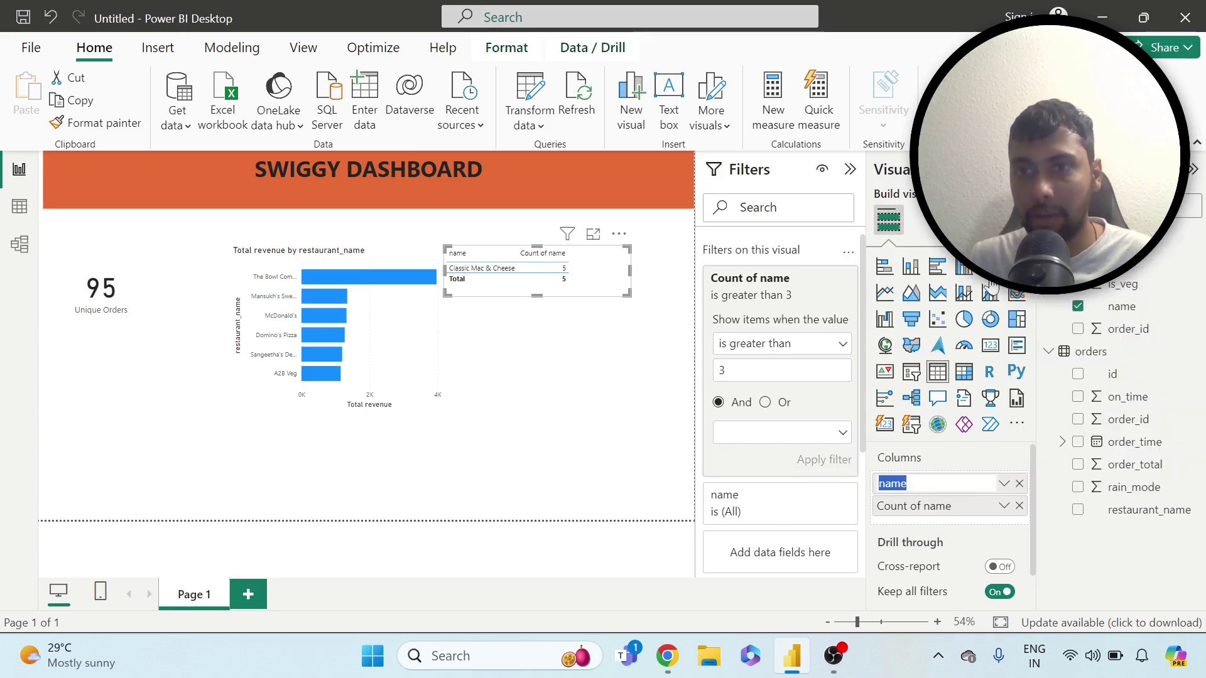
{"action": "type", "text": "P"}
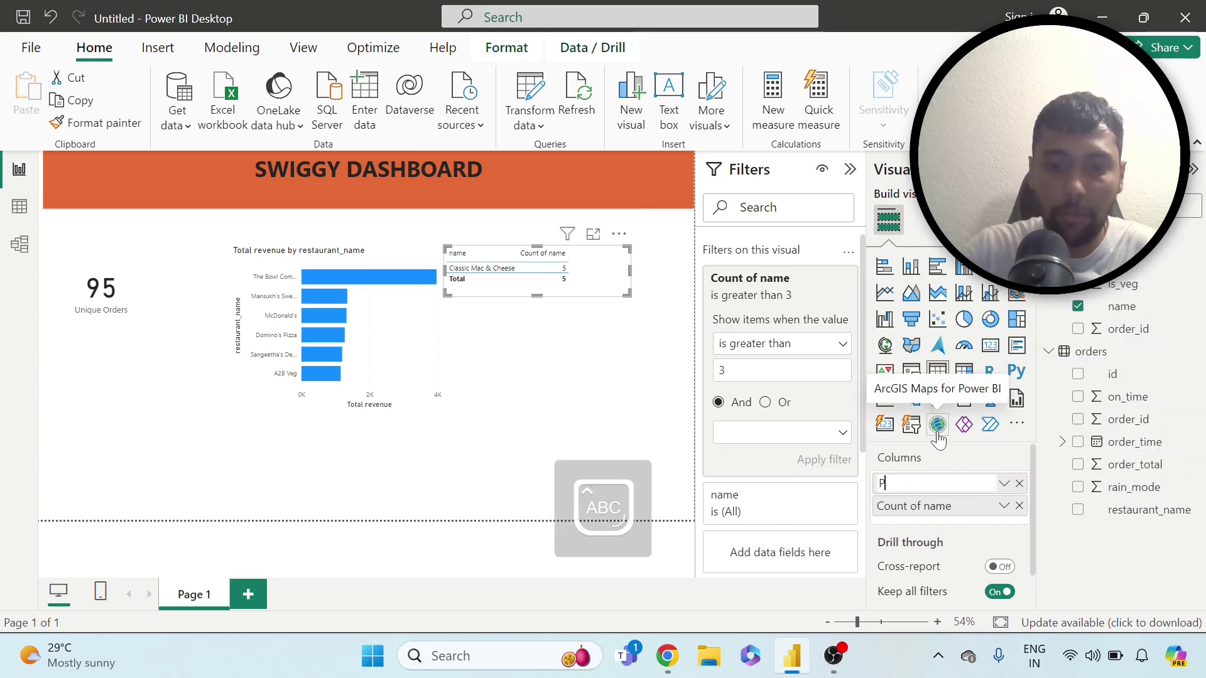
{"action": "type", "text": "opular Item"}
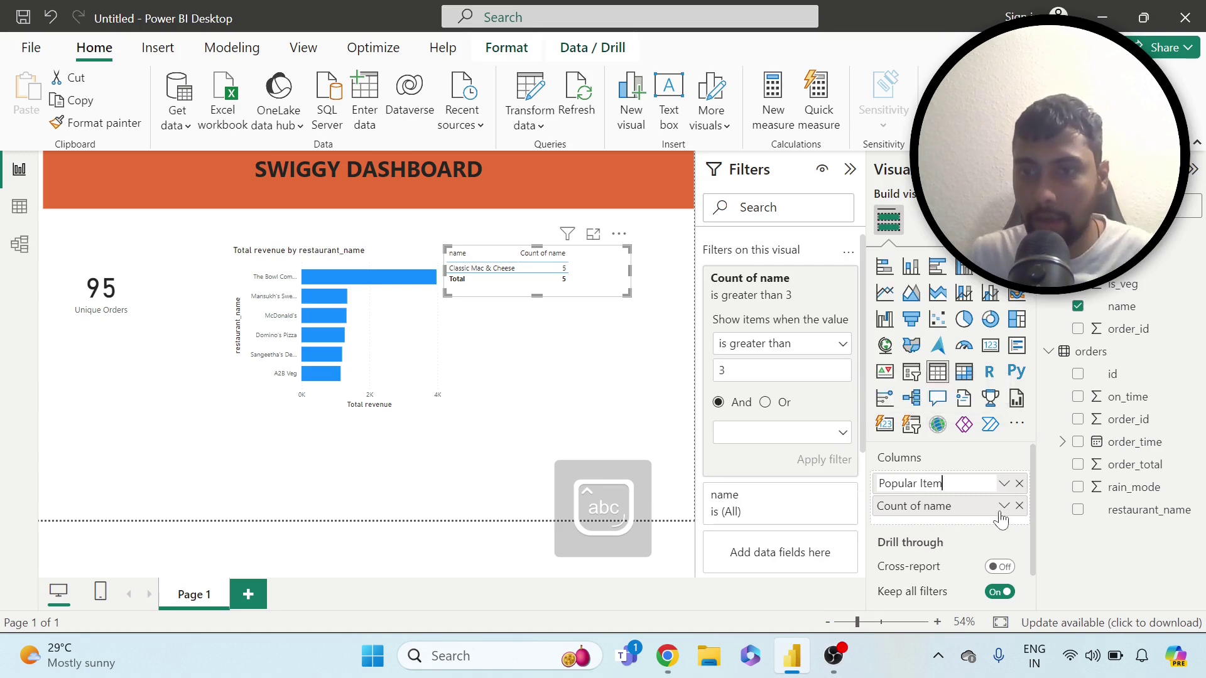
{"action": "key", "text": "Return"}
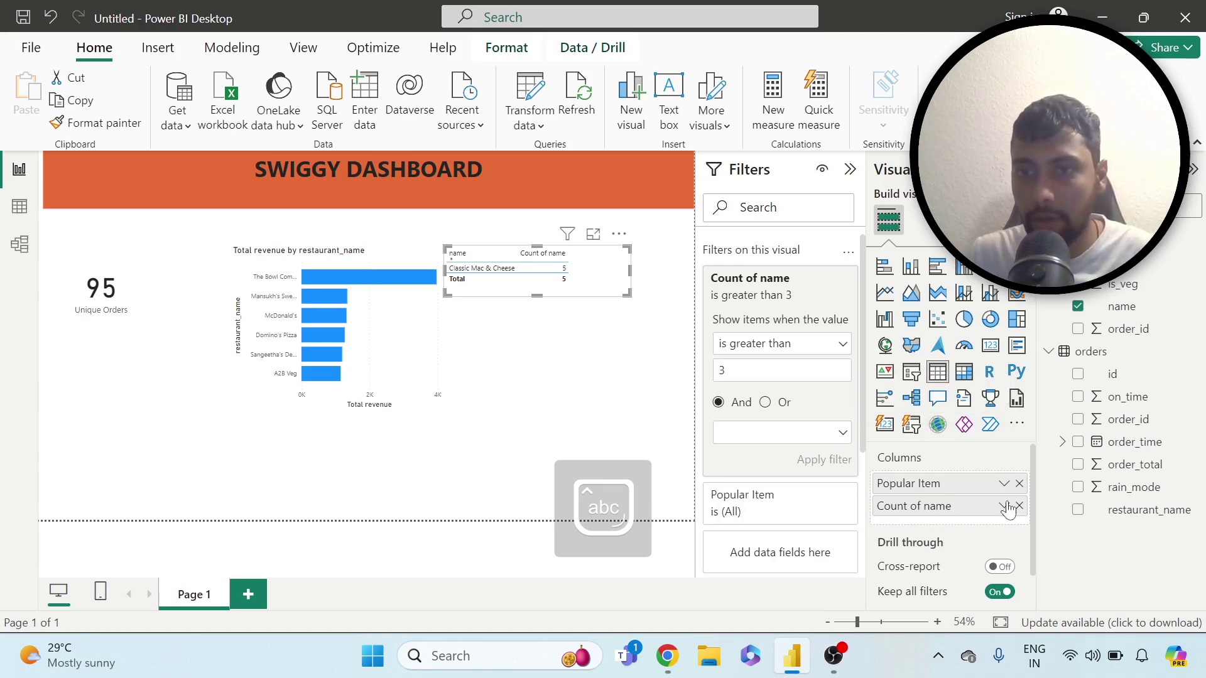
Step: Rename the table's Count of name column as Order Count, and move the table visual slightly down
{"action": "left_click", "coordinate": [1012, 507]}
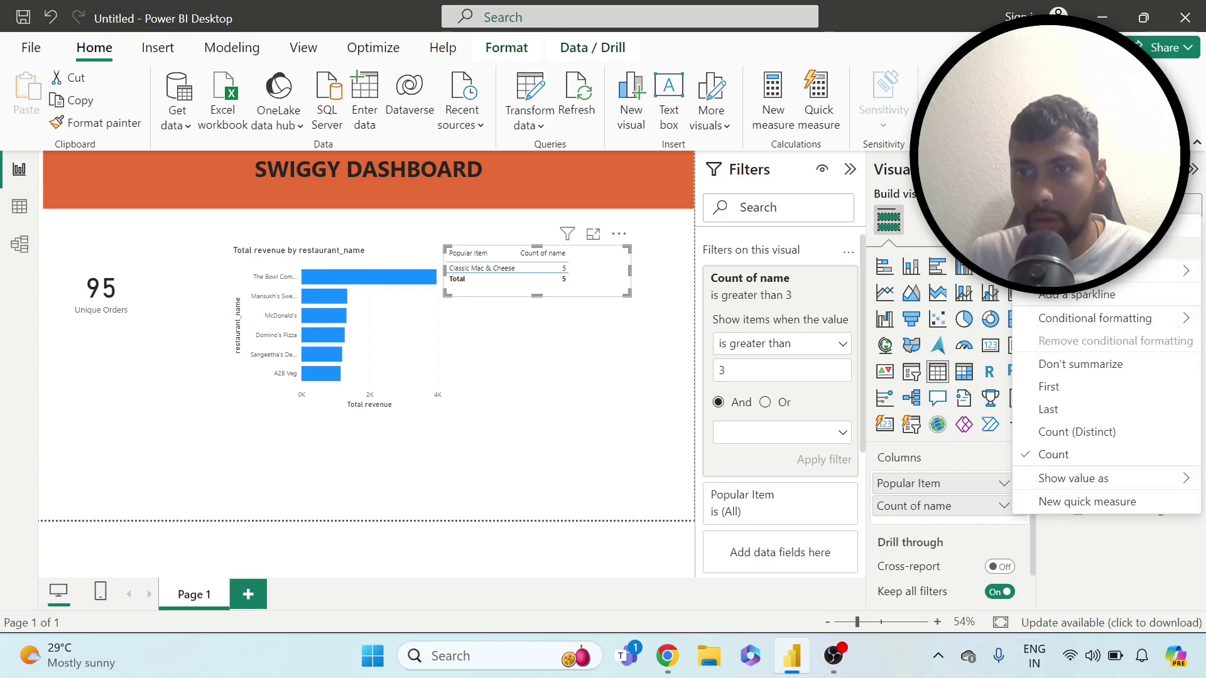
{"action": "left_click", "coordinate": [1067, 248]}
{"action": "key", "text": "Caps_Lock"}
{"action": "type", "text": "O"}
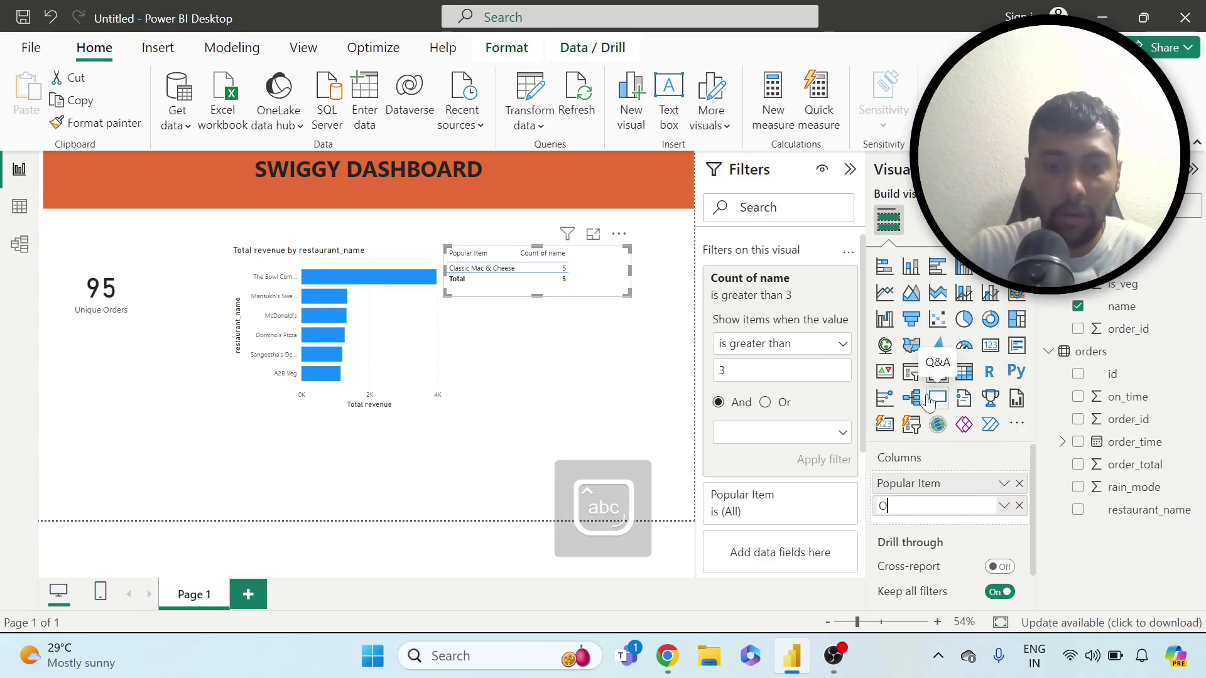
{"action": "type", "text": "rder Count"}
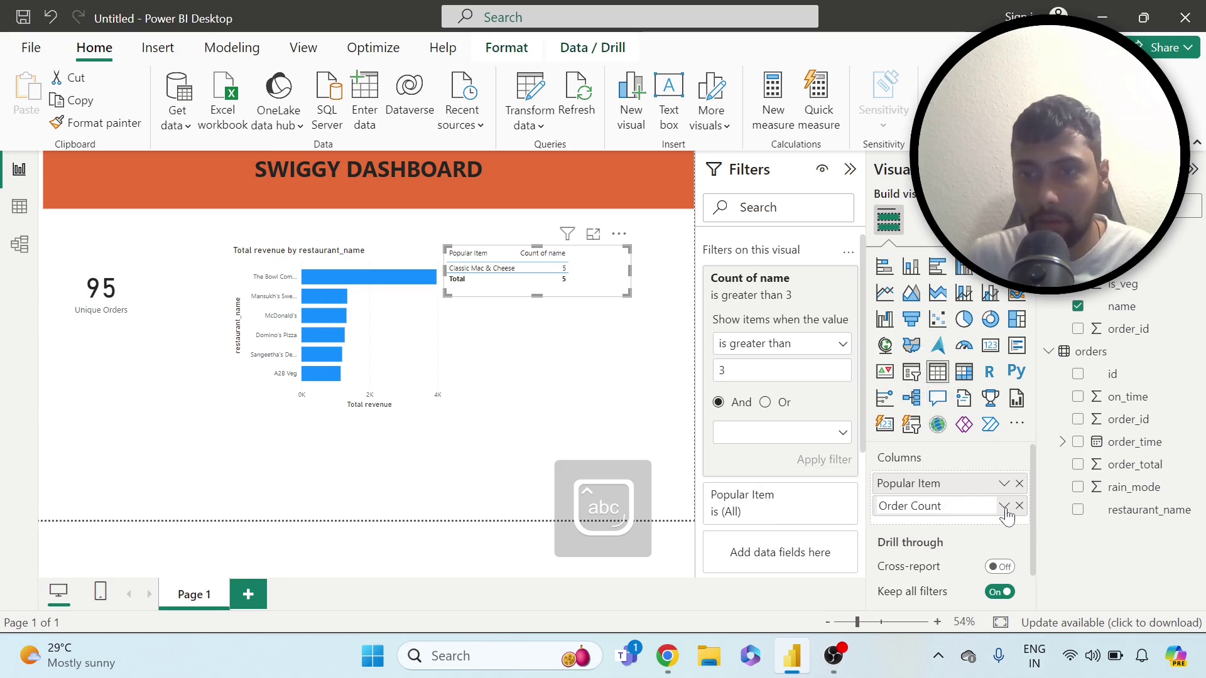
{"action": "key", "text": "Return"}
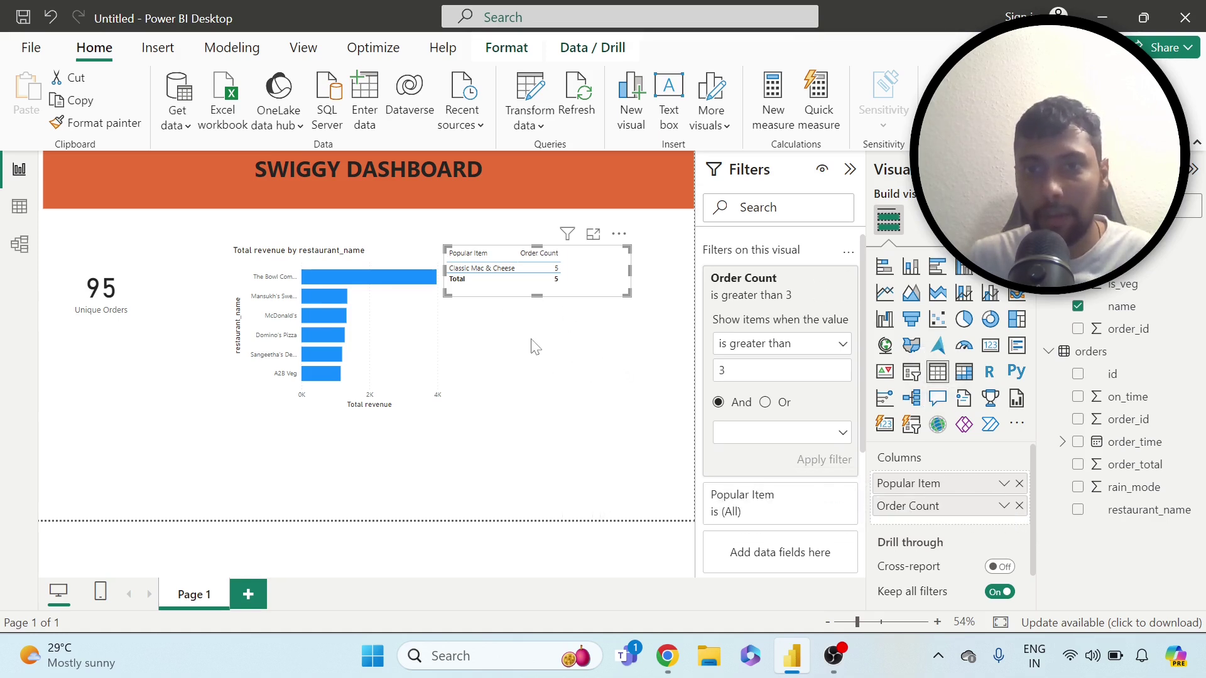
{"action": "left_click", "coordinate": [597, 396]}
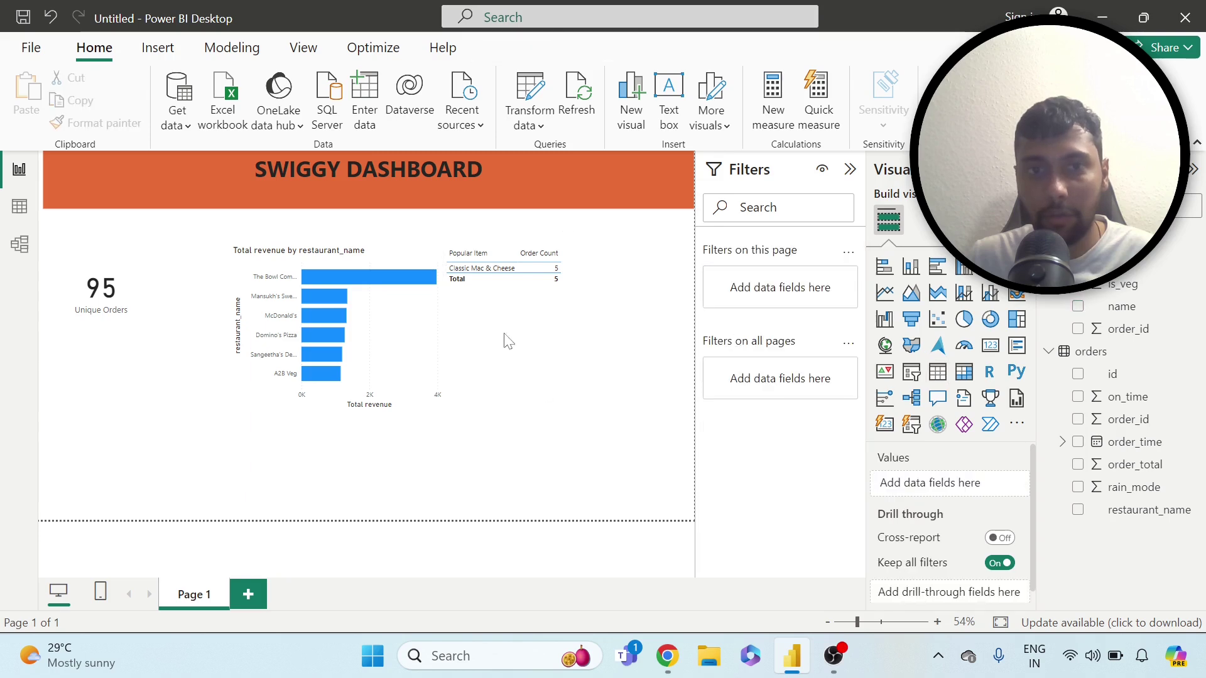
{"action": "left_click", "coordinate": [527, 297]}
{"action": "left_click_drag", "start_coordinate": [611, 252], "coordinate": [616, 263]}
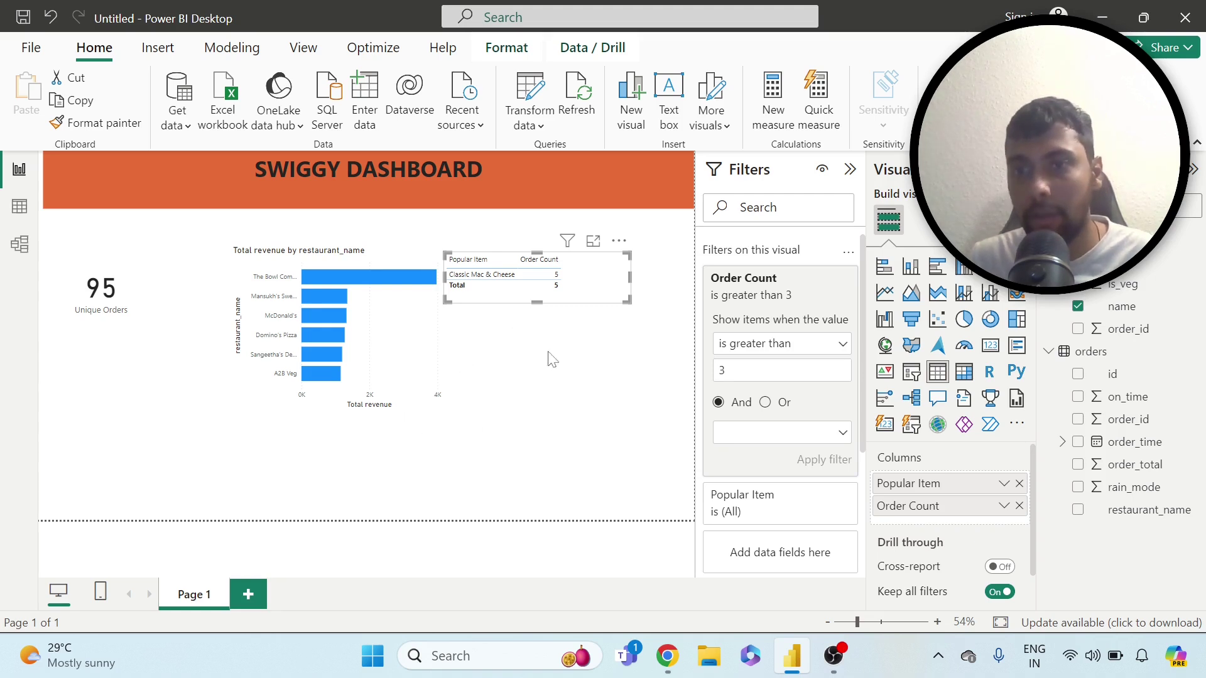
Step: Review the orders table data, and add a gauge visual to the report below the revenue bar chart
{"action": "left_click", "coordinate": [19, 207]}
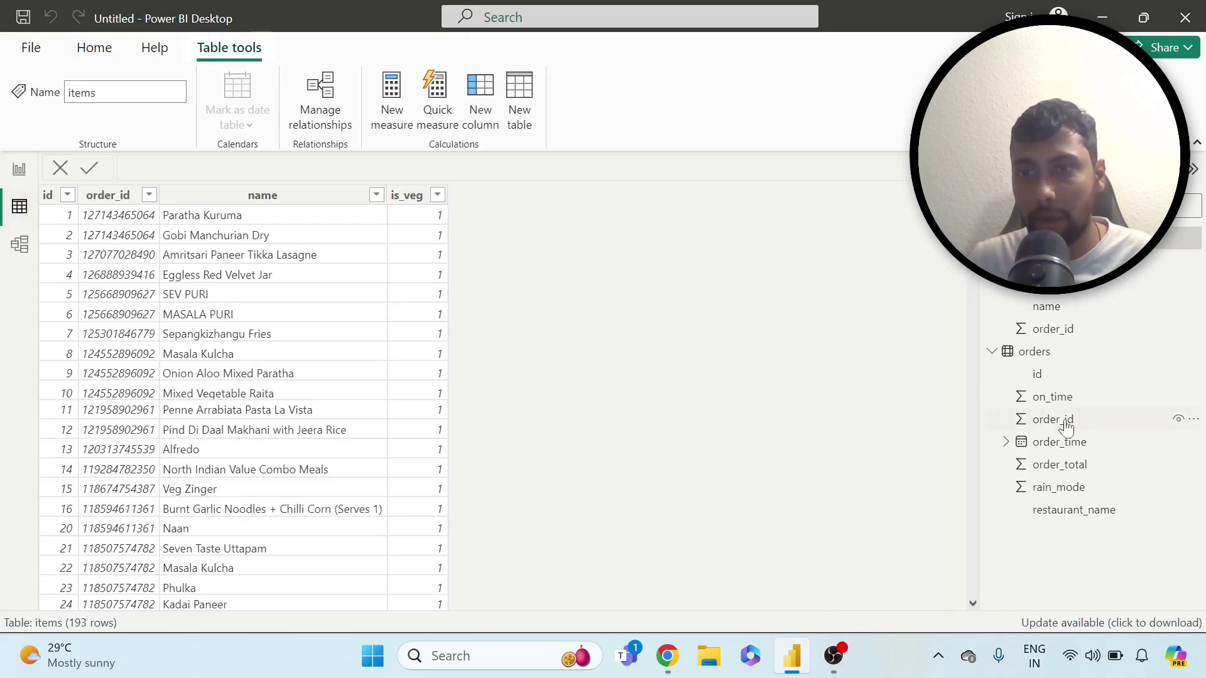
{"action": "left_click", "coordinate": [1051, 351]}
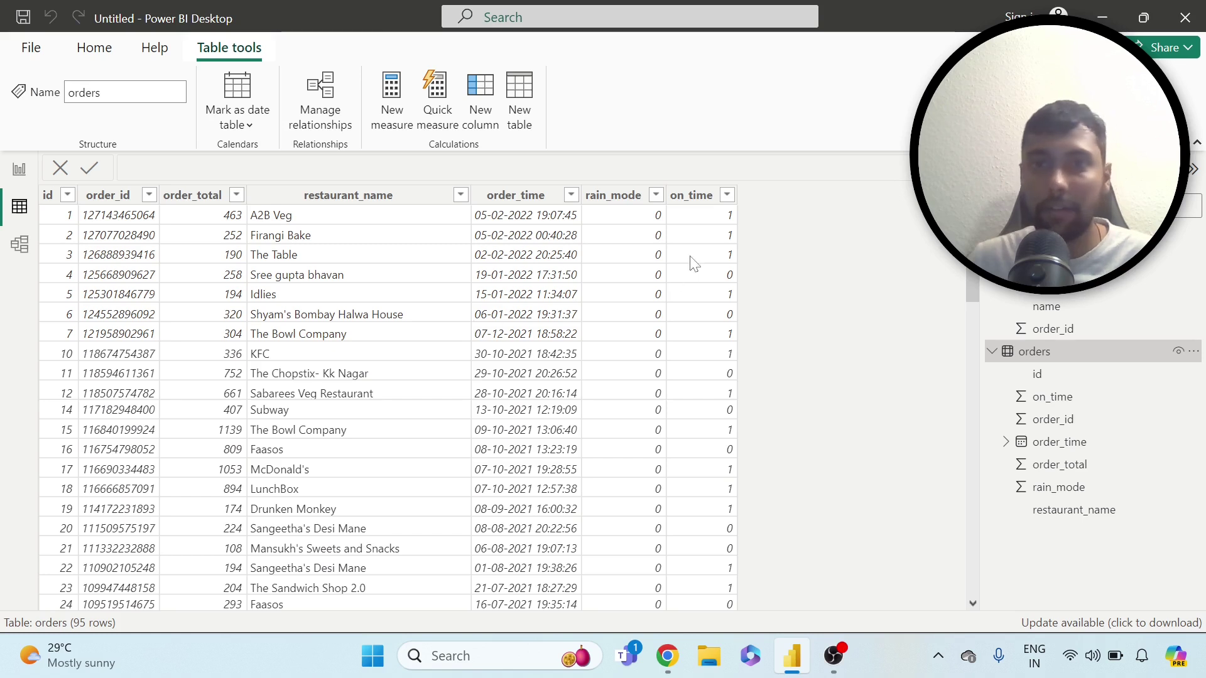
{"action": "left_click", "coordinate": [695, 221]}
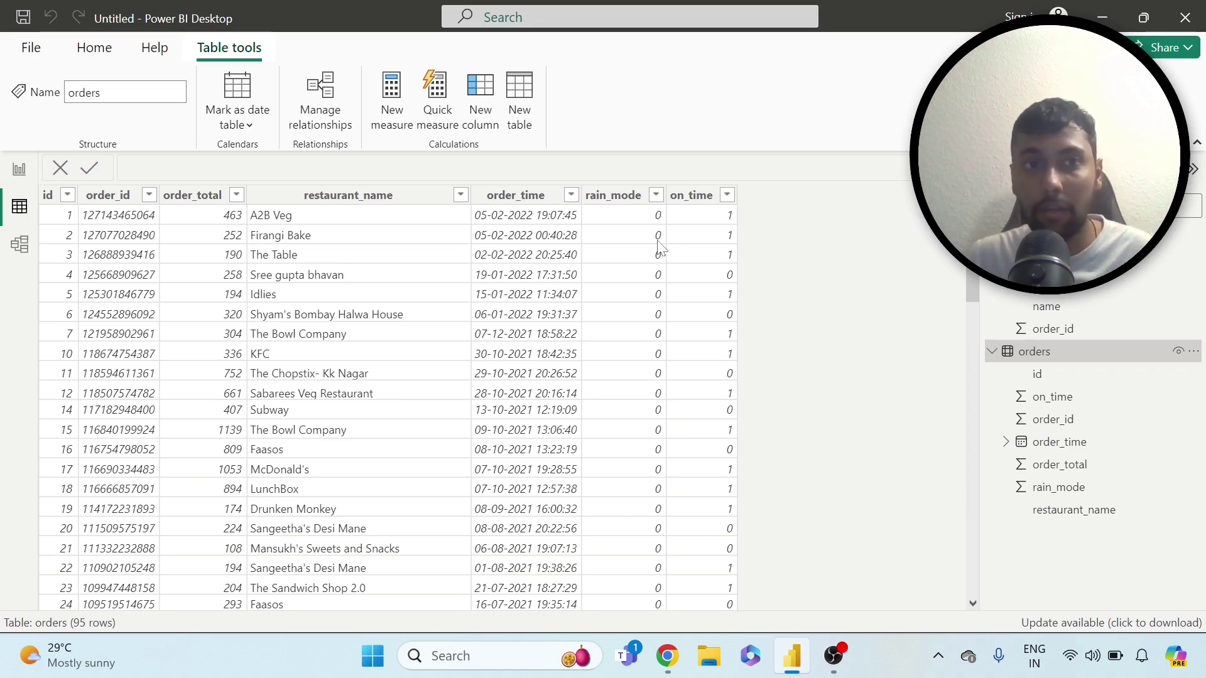
{"action": "left_click", "coordinate": [19, 172]}
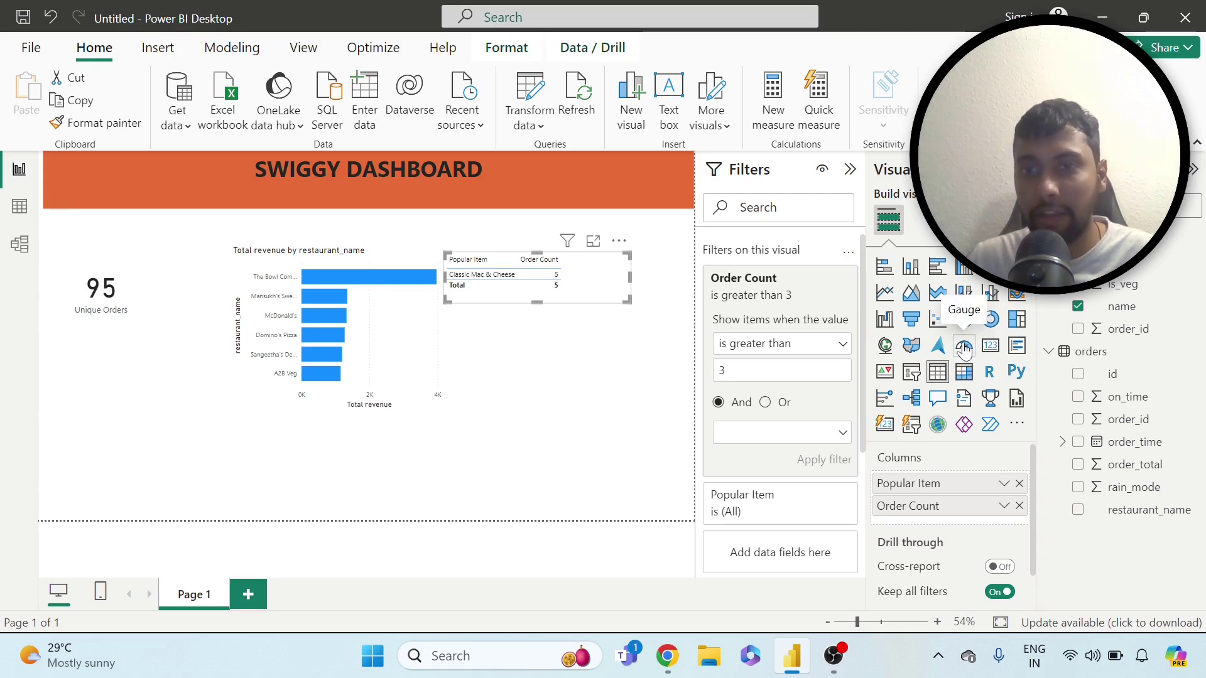
{"action": "left_click", "coordinate": [461, 445]}
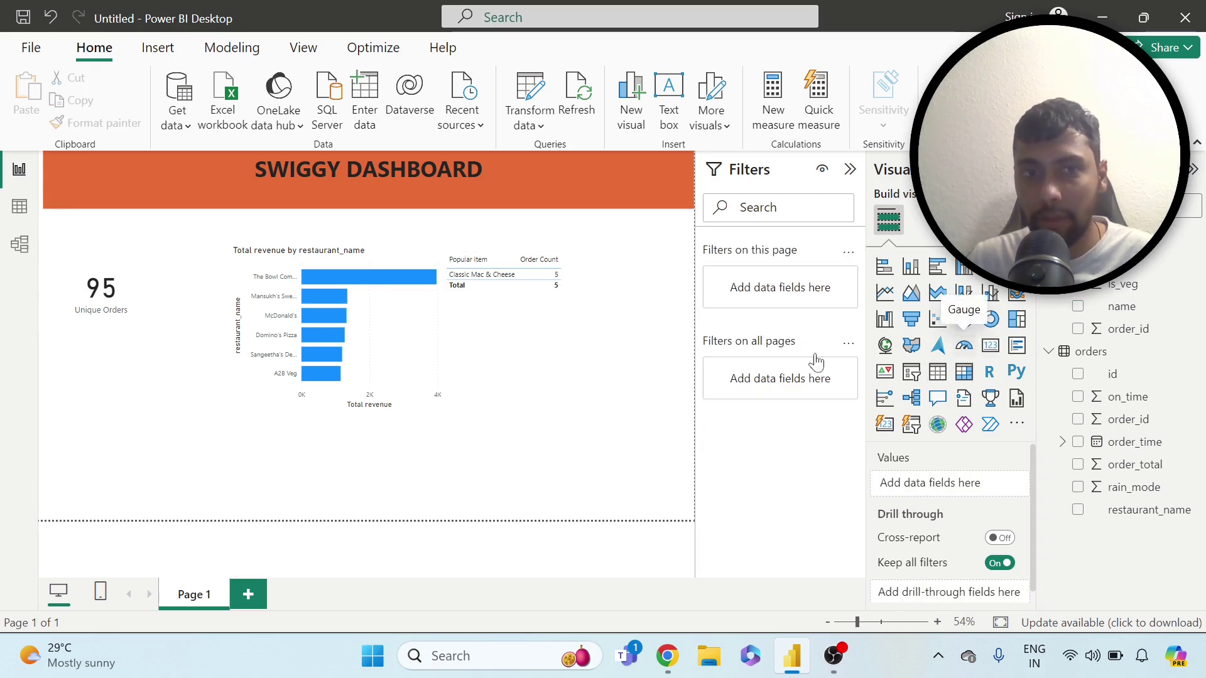
{"action": "left_click", "coordinate": [976, 347]}
{"action": "left_click_drag", "start_coordinate": [154, 458], "coordinate": [383, 460]}
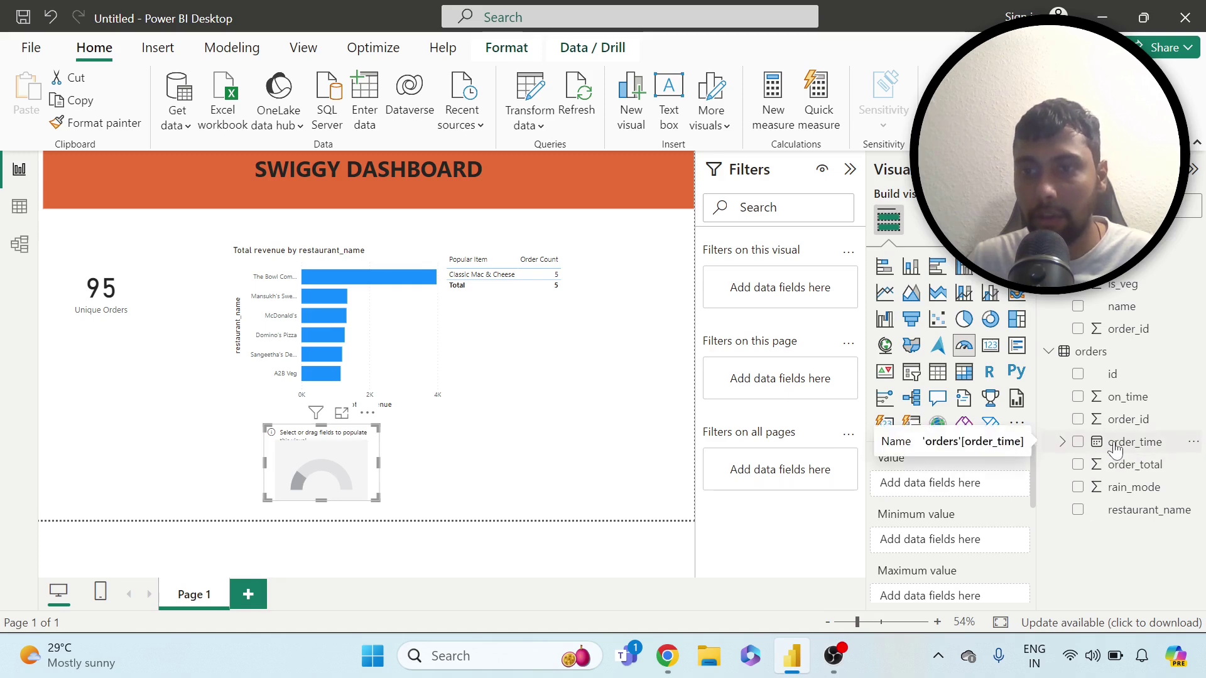
{"action": "left_click", "coordinate": [1078, 442]}
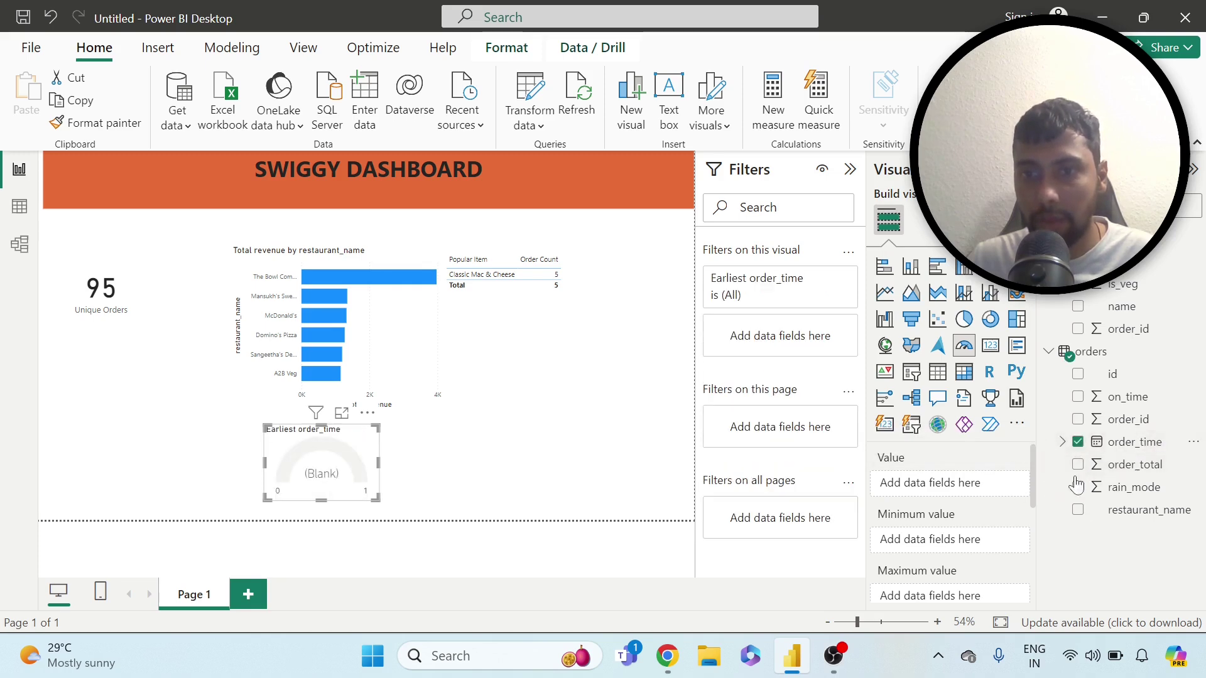
{"action": "left_click_drag", "start_coordinate": [1130, 442], "coordinate": [975, 485]}
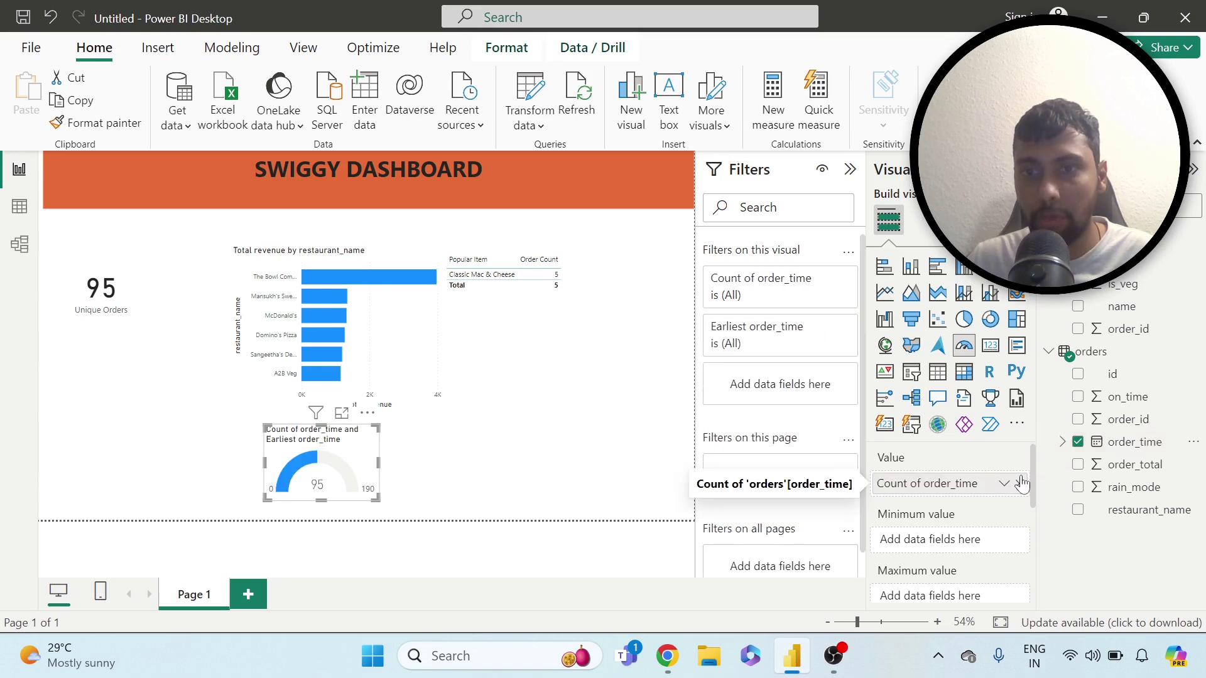
{"action": "left_click", "coordinate": [1004, 484]}
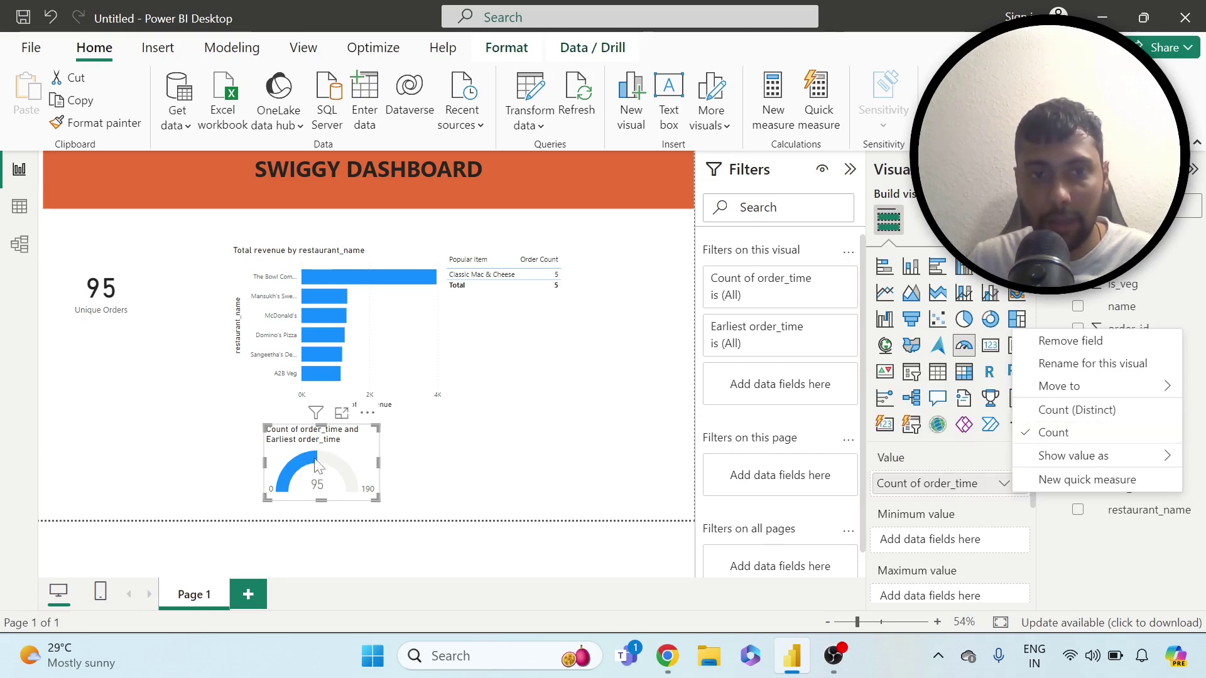
{"action": "left_click", "coordinate": [319, 480]}
{"action": "mouse_move", "coordinate": [301, 467]}
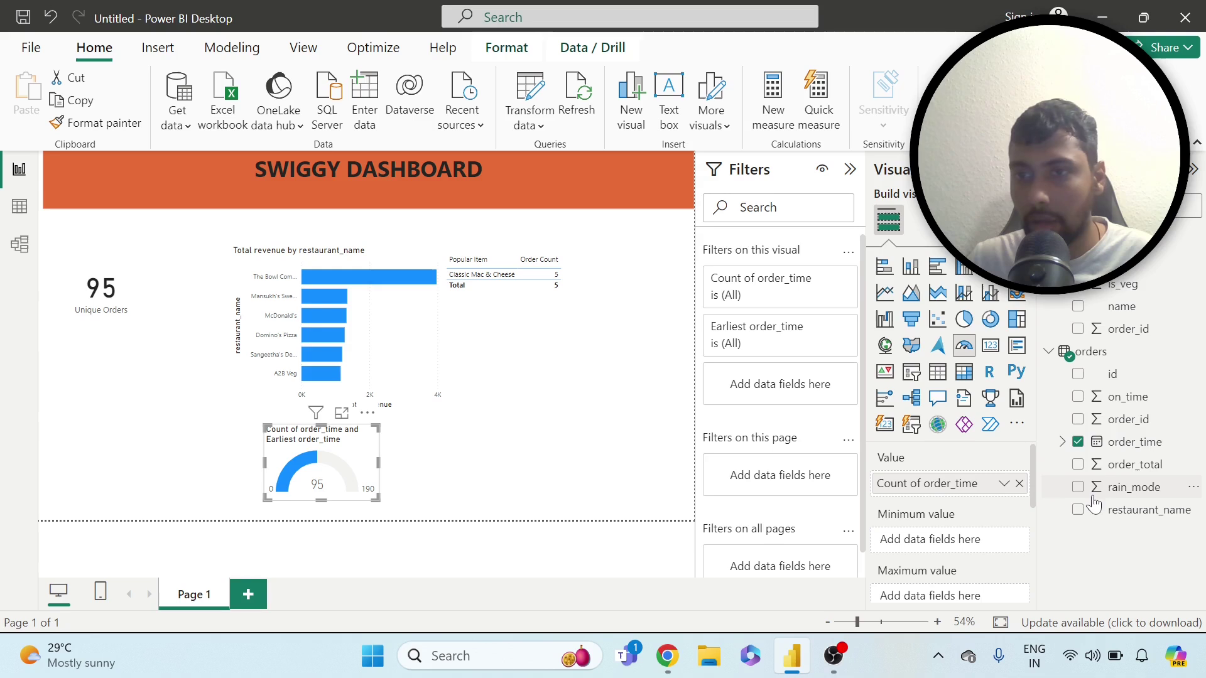
{"action": "left_click", "coordinate": [1078, 442]}
Step: Set the gauge's value to Sum of on_time and its maximum value to the orders order_id field summarized as Count (Distinct)
{"action": "left_click", "coordinate": [1078, 397]}
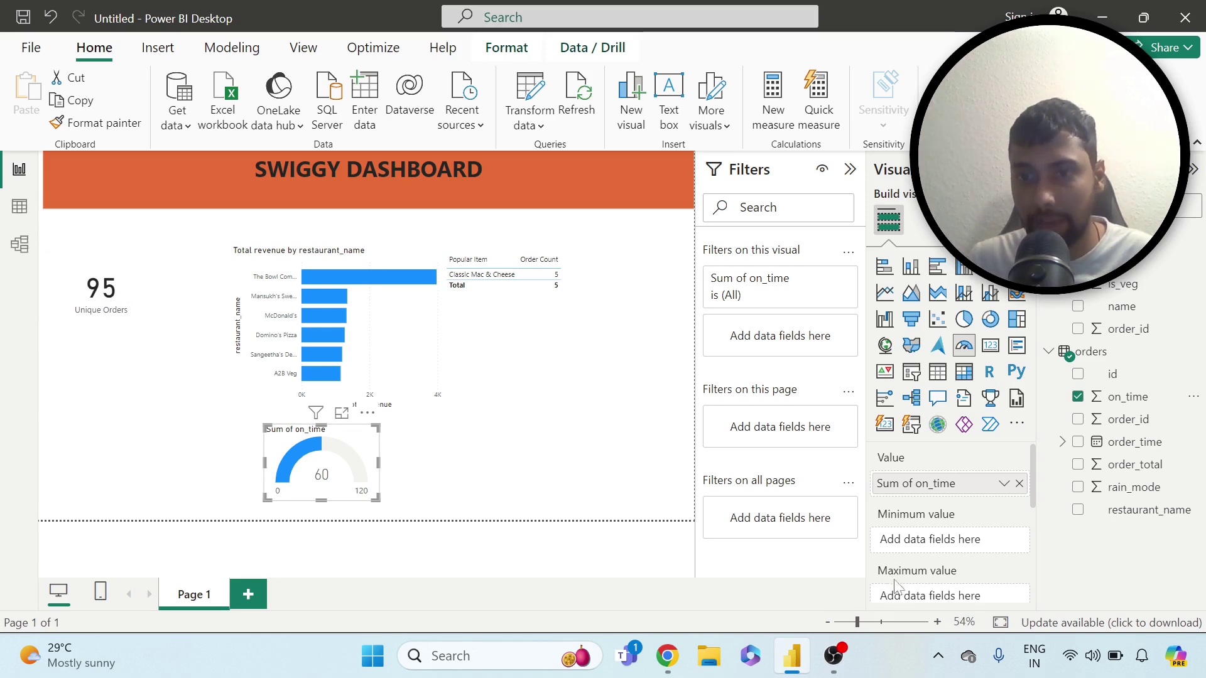
{"action": "scroll", "coordinate": [978, 508], "scroll_direction": "down", "scroll_amount": 2}
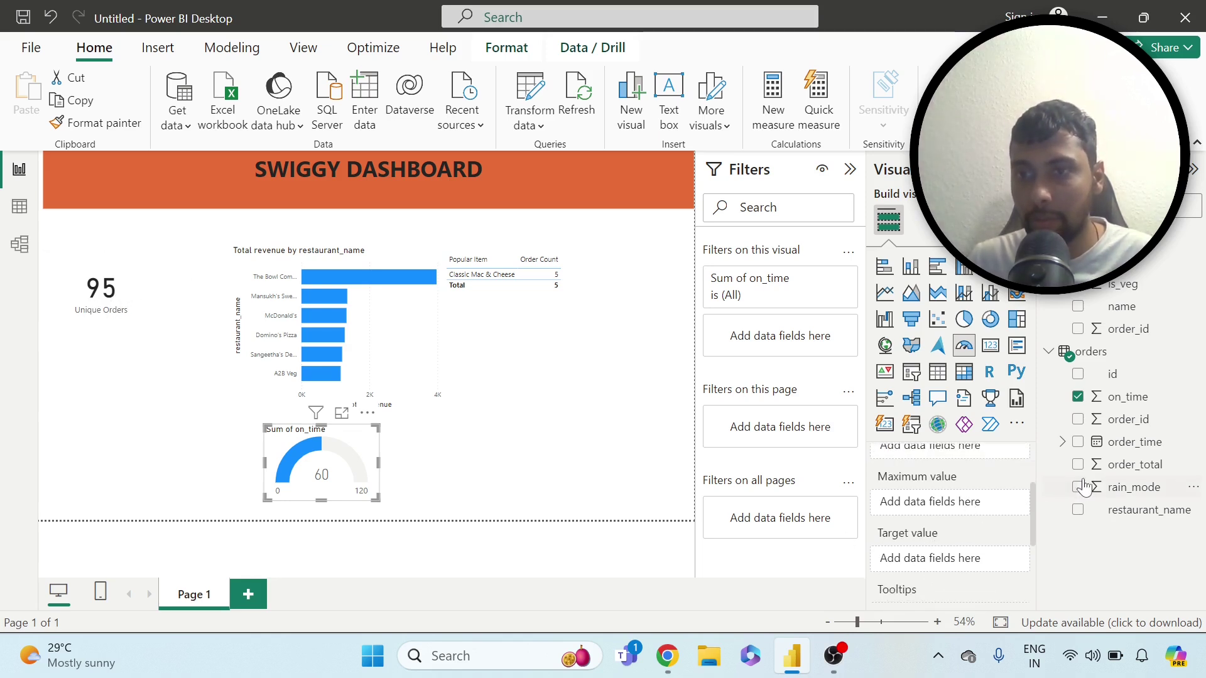
{"action": "left_click_drag", "start_coordinate": [1115, 419], "coordinate": [958, 502]}
{"action": "left_click", "coordinate": [1003, 501]}
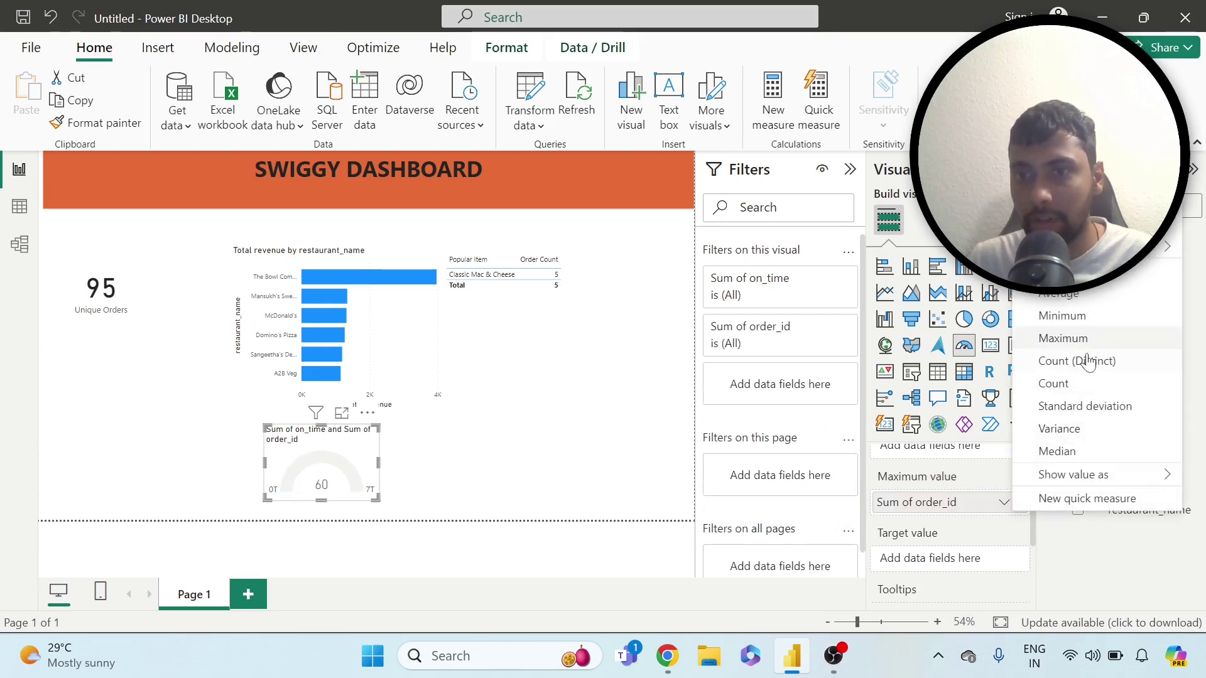
{"action": "left_click", "coordinate": [1053, 383]}
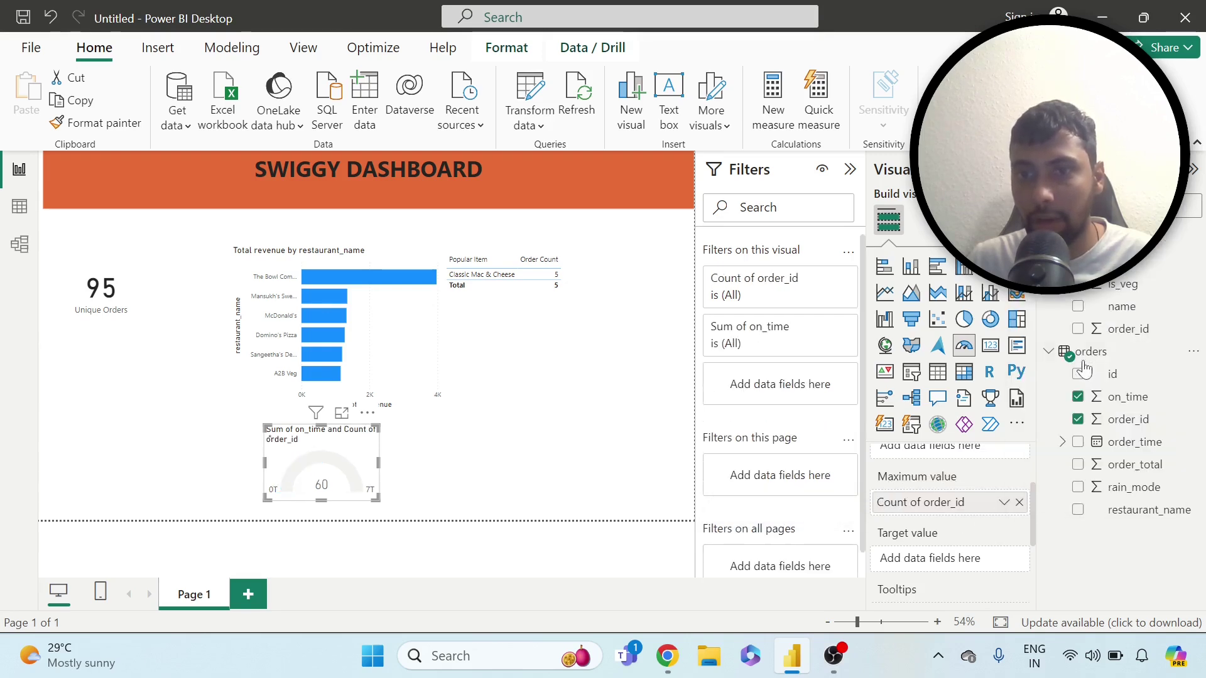
Step: Rename the gauge's maximum value field, Count of order_id, as total unique orders for this visual
{"action": "left_click", "coordinate": [1005, 506]}
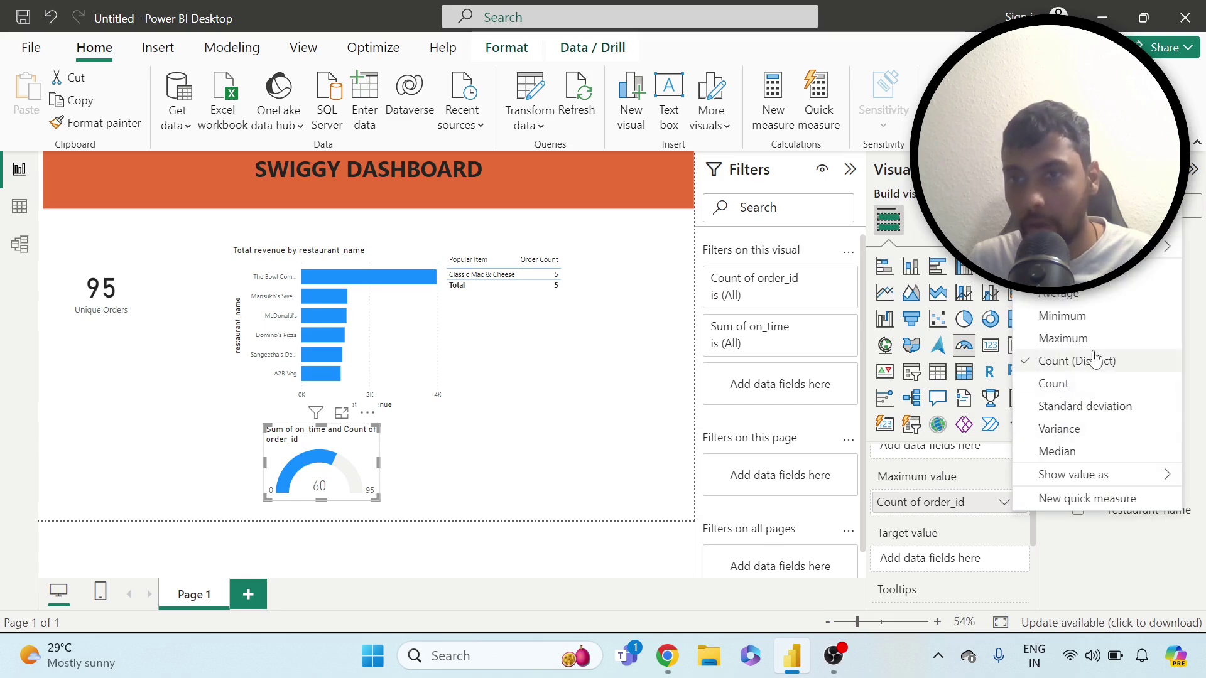
{"action": "mouse_move", "coordinate": [1080, 247]}
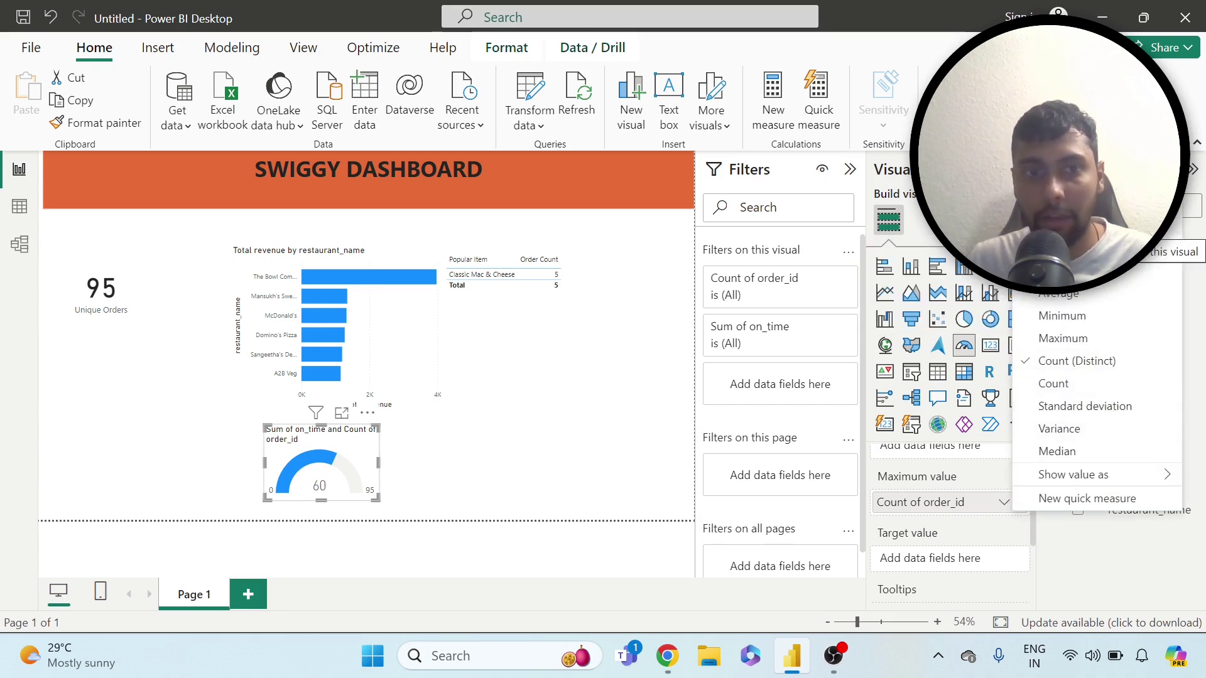
{"action": "left_click", "coordinate": [1168, 251]}
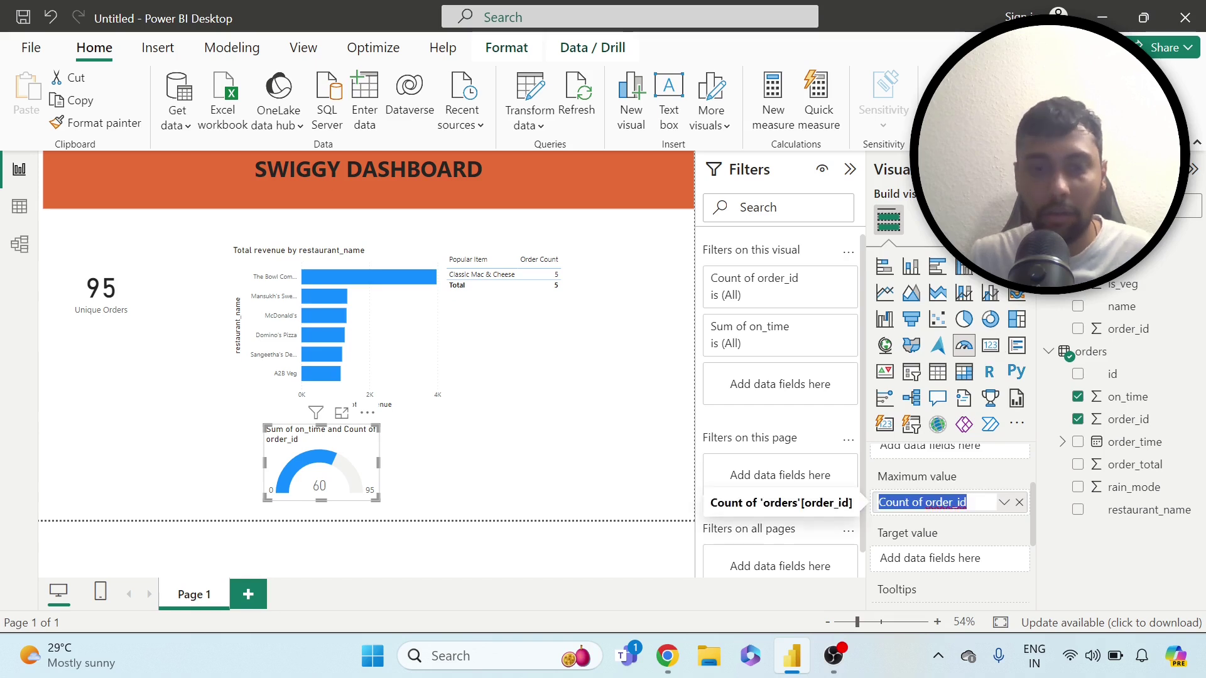
{"action": "type", "text": "total un"}
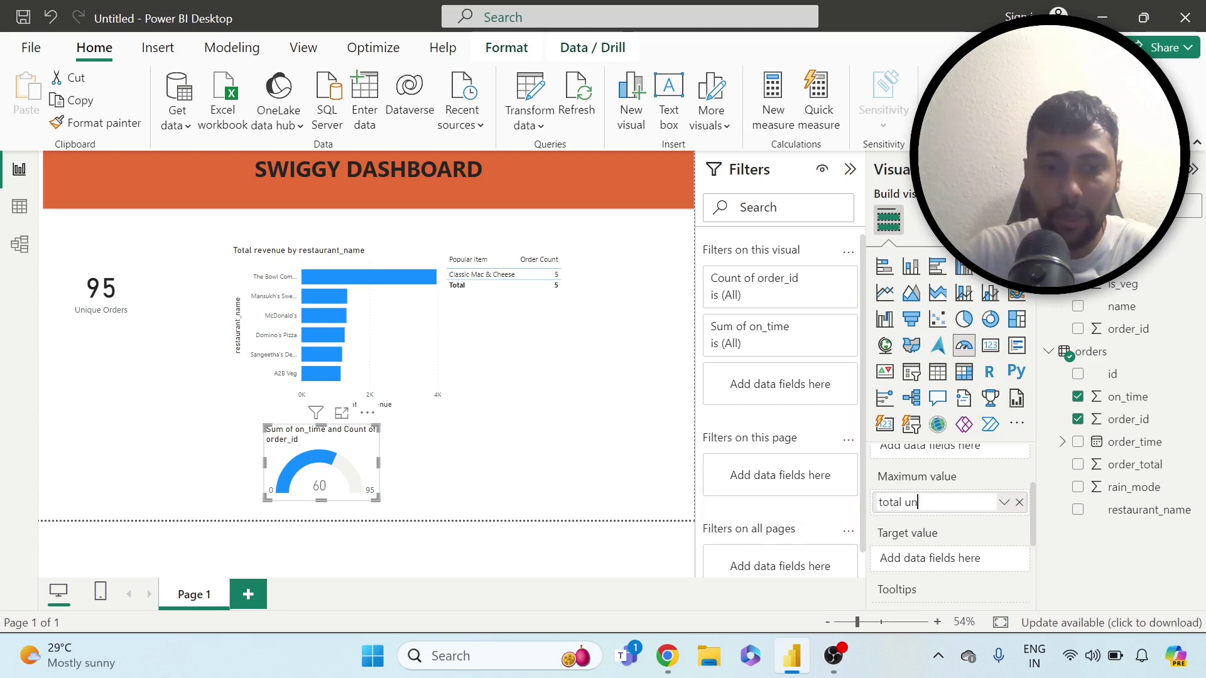
{"action": "type", "text": "giue orders"}
{"action": "left_click", "coordinate": [940, 502]}
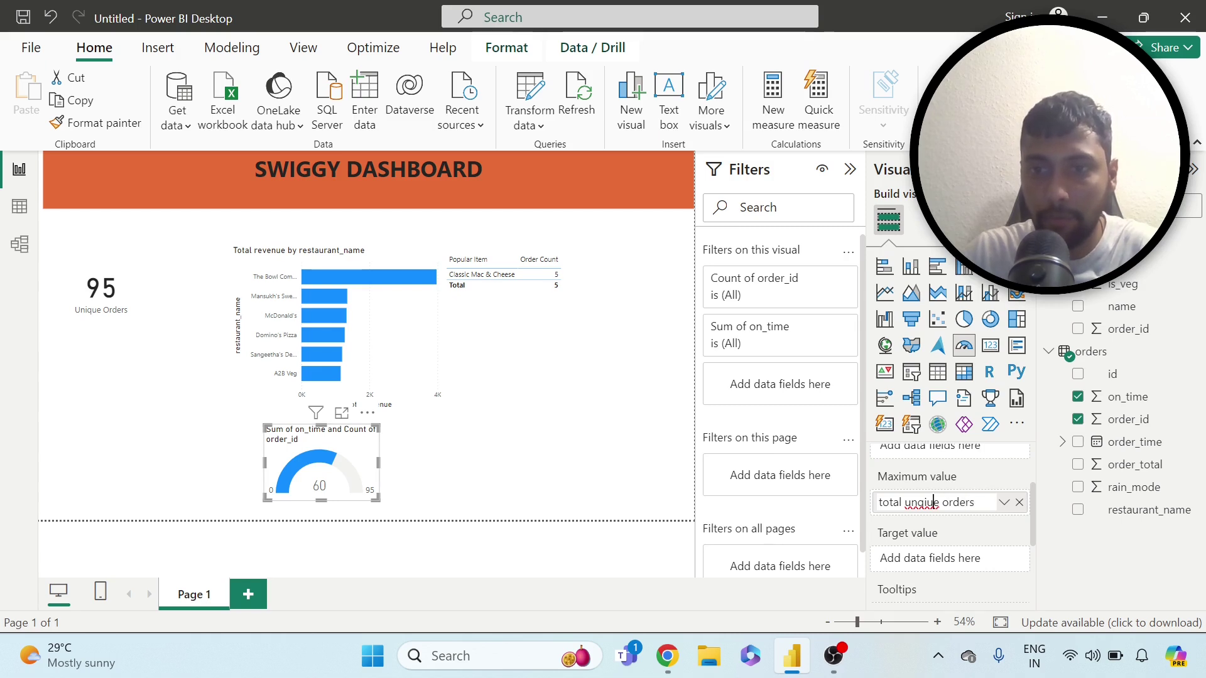
{"action": "key", "text": "BackSpace"}
{"action": "key", "text": "BackSpace"}
{"action": "type", "text": "iq"}
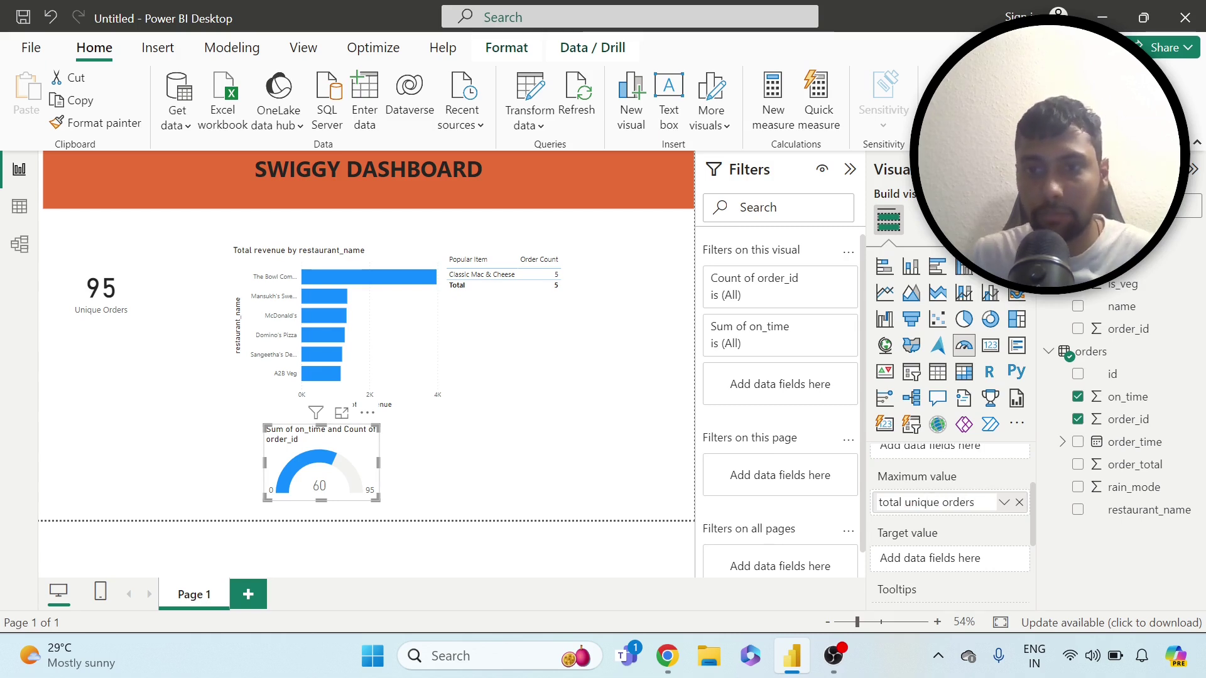
{"action": "key", "text": "Return"}
Step: Try to rename the gauge's value field, Sum of on_time, as Total deliveries on Time
{"action": "scroll", "coordinate": [1004, 488], "scroll_direction": "up", "scroll_amount": 2}
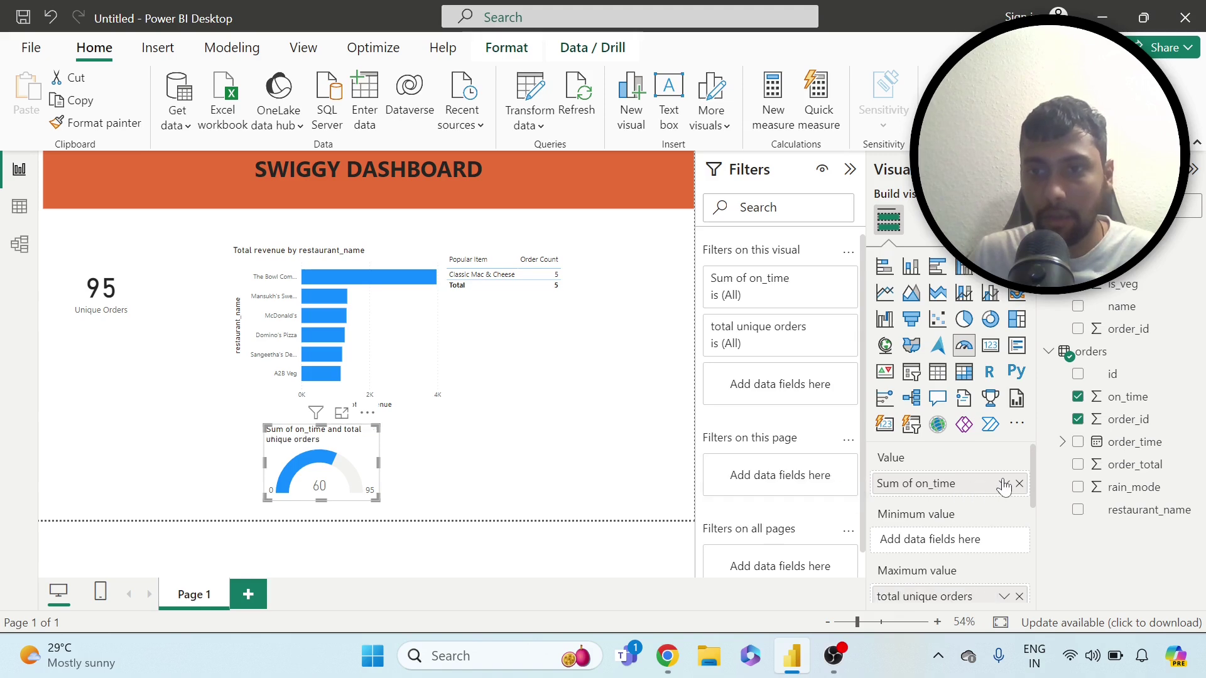
{"action": "left_click", "coordinate": [1004, 485]}
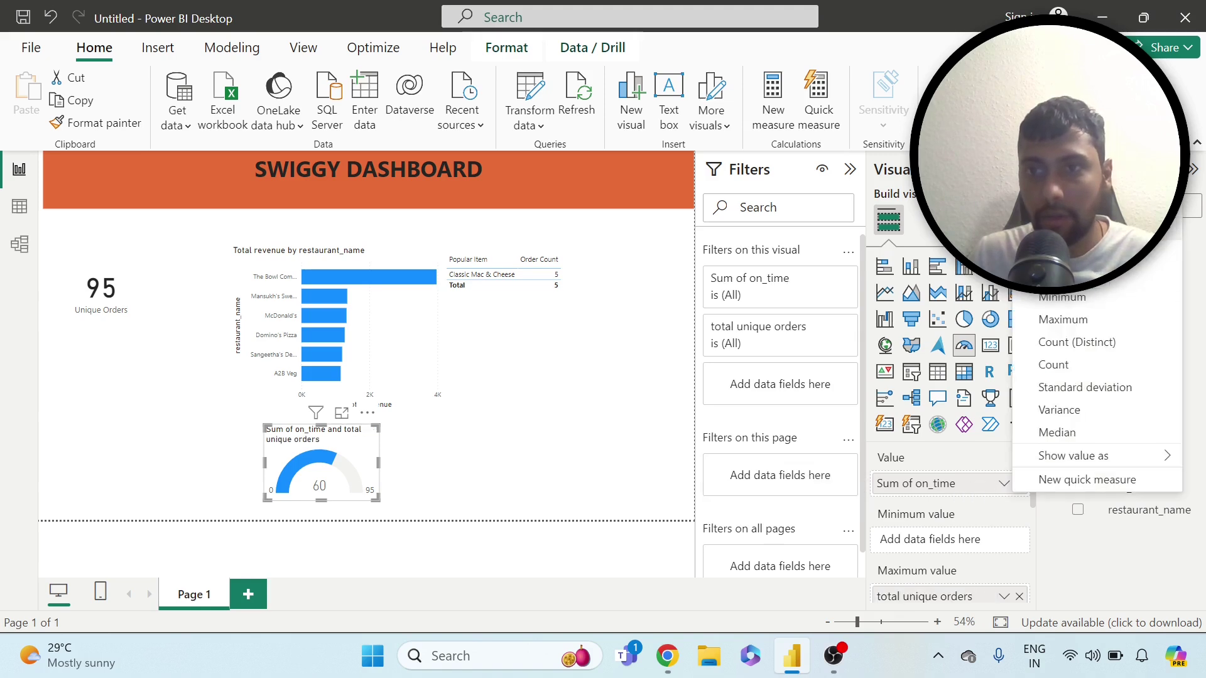
{"action": "left_click", "coordinate": [1068, 206]}
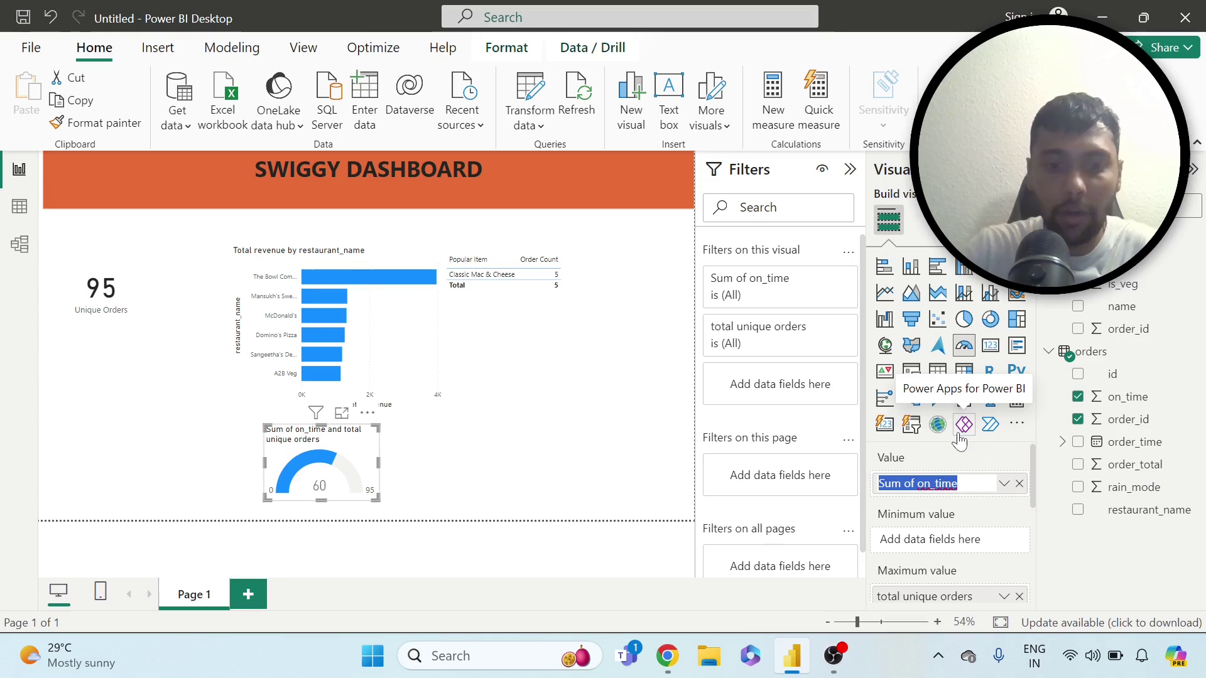
{"action": "type", "text": "Total deli"}
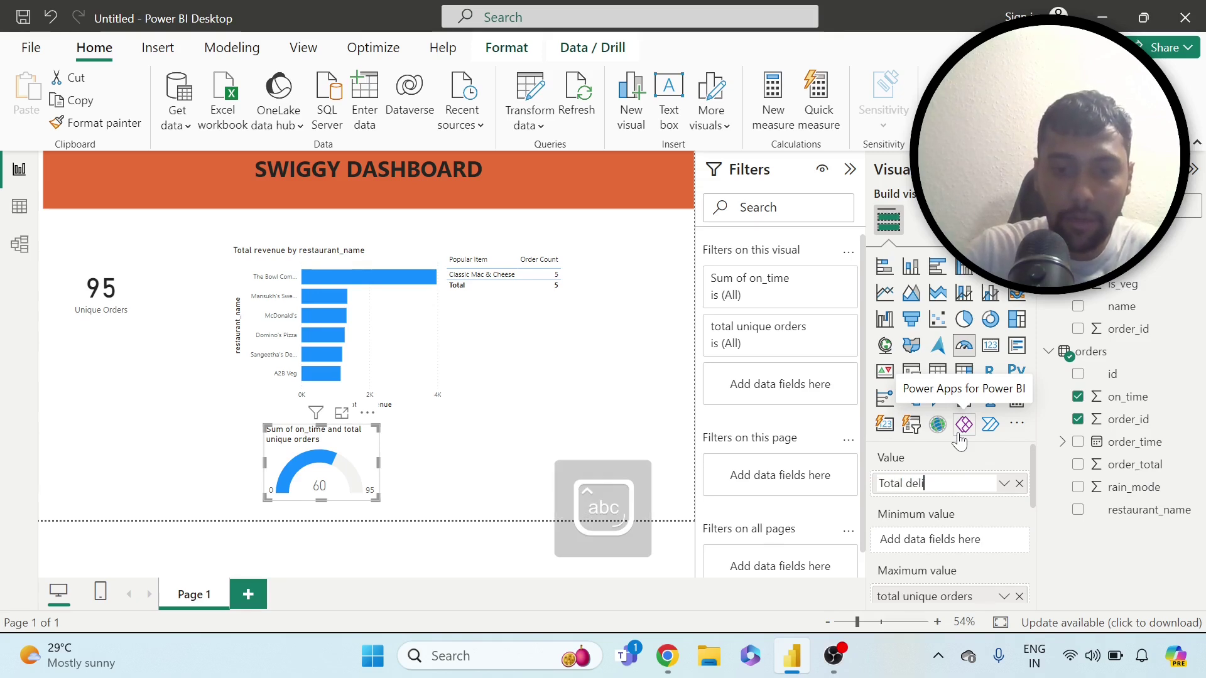
{"action": "type", "text": "veries on Time"}
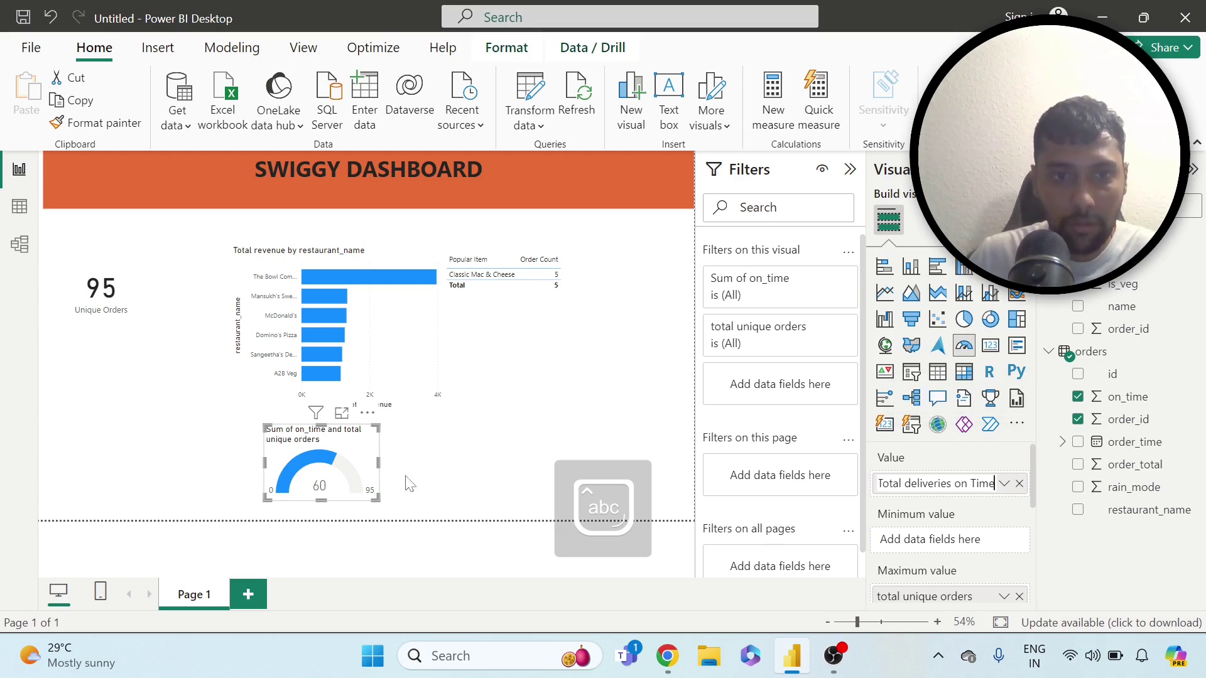
{"action": "left_click", "coordinate": [429, 487]}
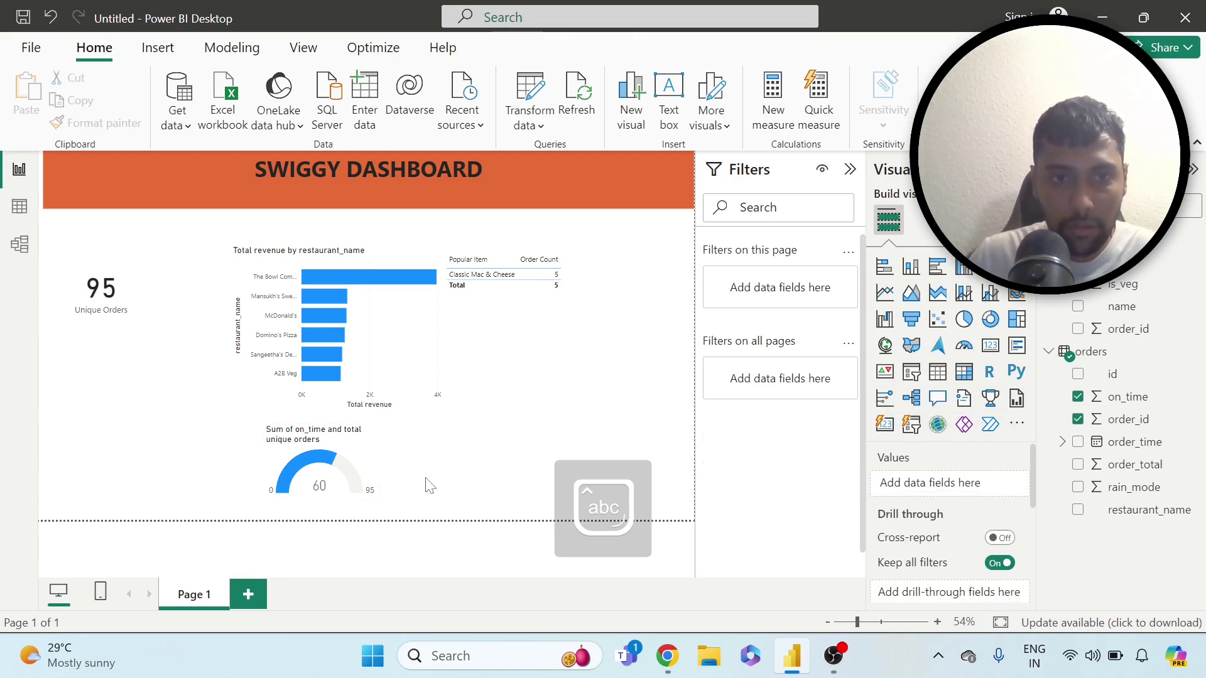
Step: Rename the gauge's value field, Sum of on_time, as Total On Time Deliveries for this visual
{"action": "left_click", "coordinate": [350, 453]}
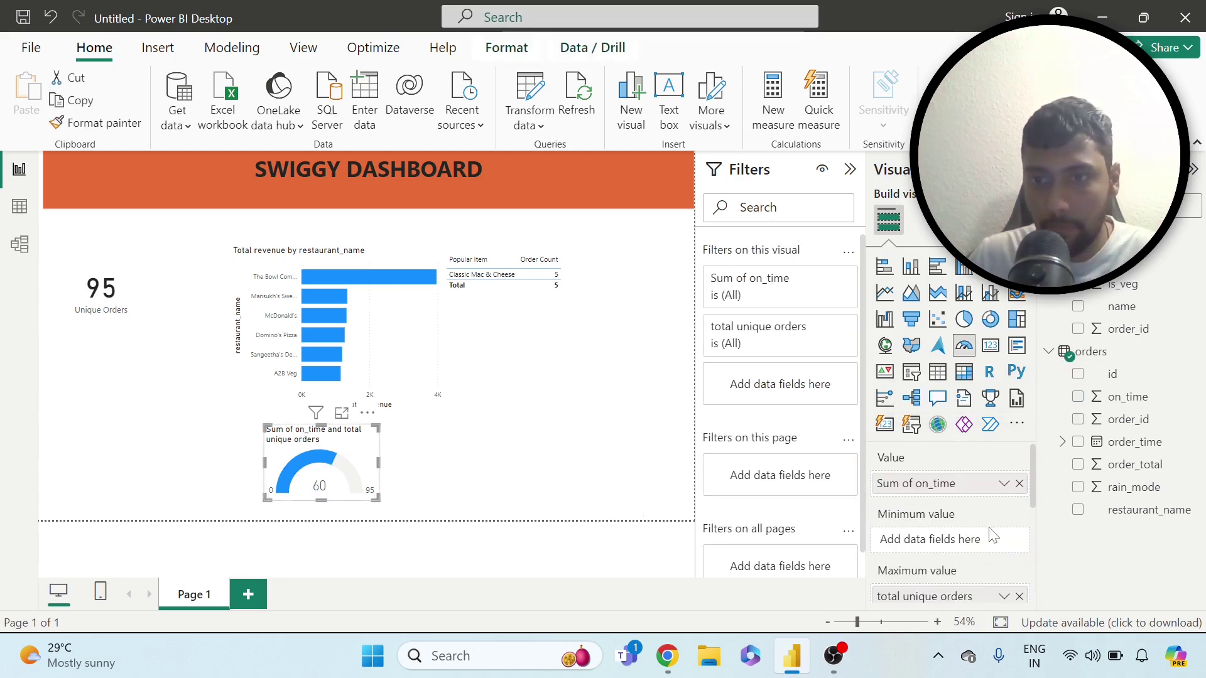
{"action": "left_click", "coordinate": [1004, 483]}
{"action": "left_click", "coordinate": [1080, 206]}
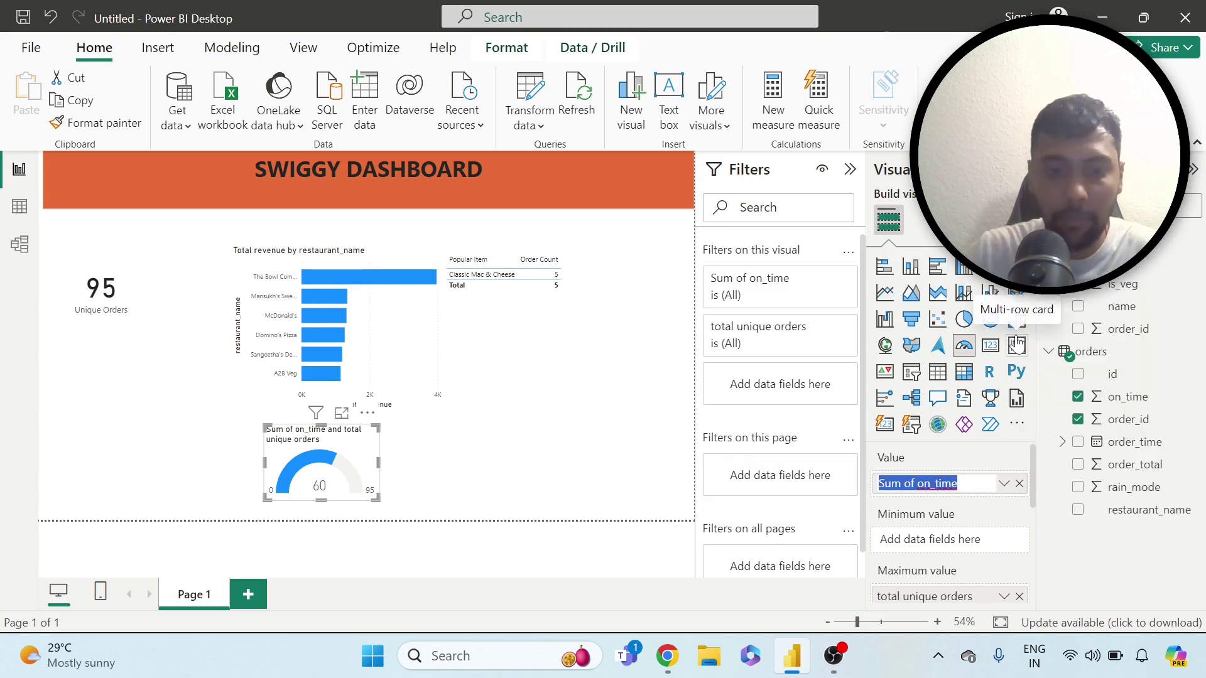
{"action": "type", "text": "Total On Time Deliveries"}
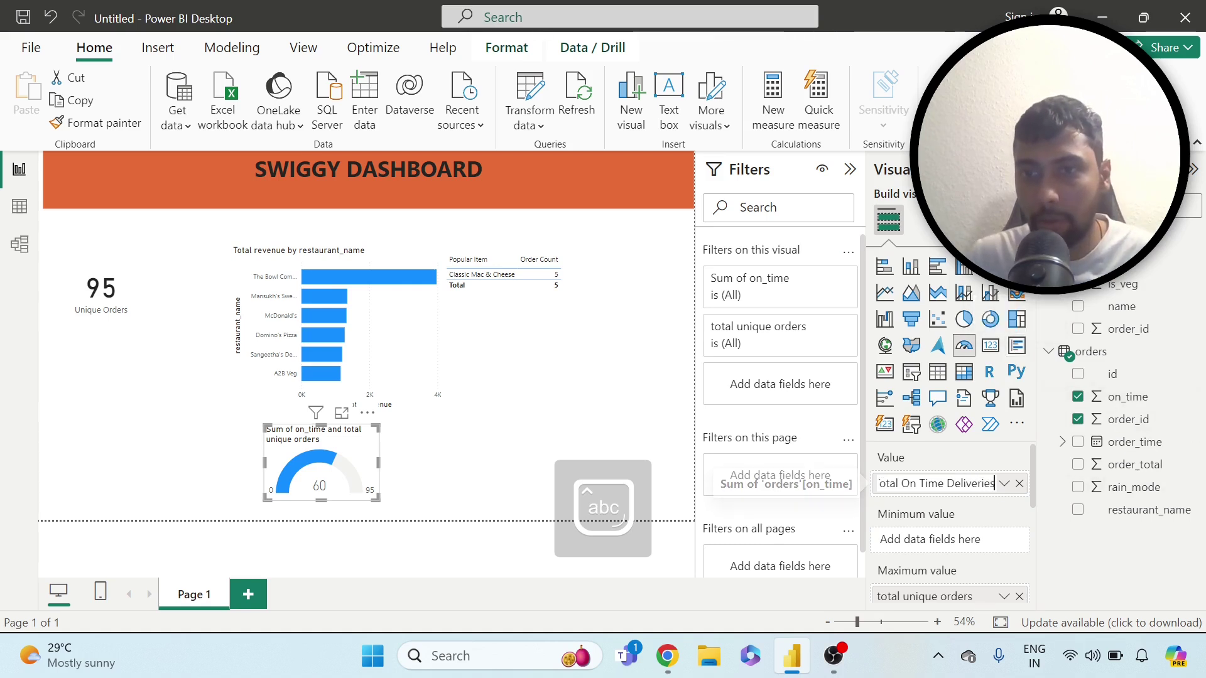
{"action": "key", "text": "Return"}
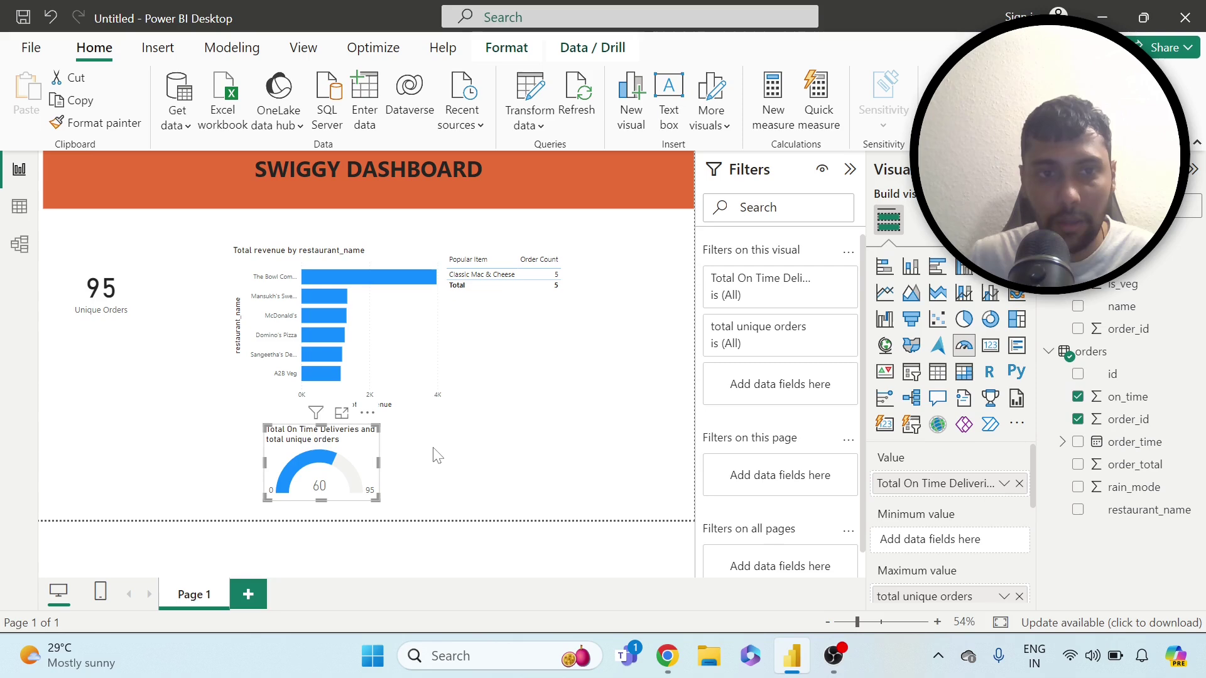
Step: Widen the on-time delivery gauge by extending its right edge to about the width of the revenue bar chart
{"action": "left_click", "coordinate": [429, 462]}
{"action": "left_click", "coordinate": [378, 468]}
{"action": "left_click_drag", "start_coordinate": [379, 464], "coordinate": [444, 465]}
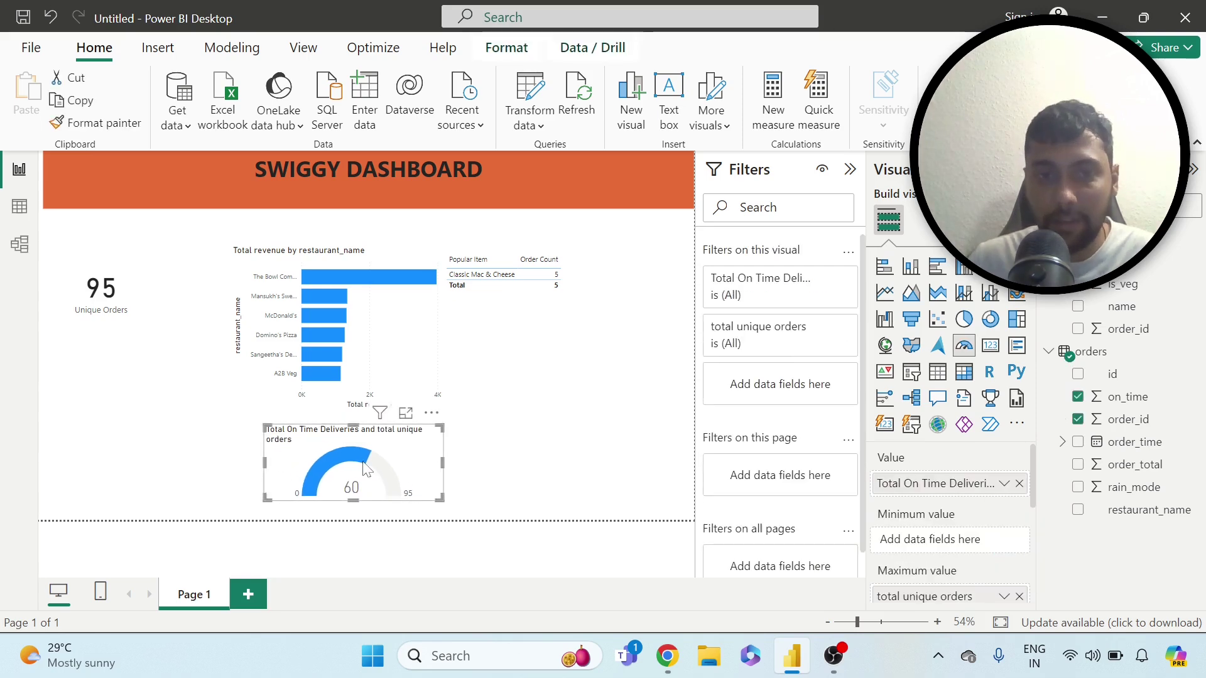
{"action": "mouse_move", "coordinate": [366, 465]}
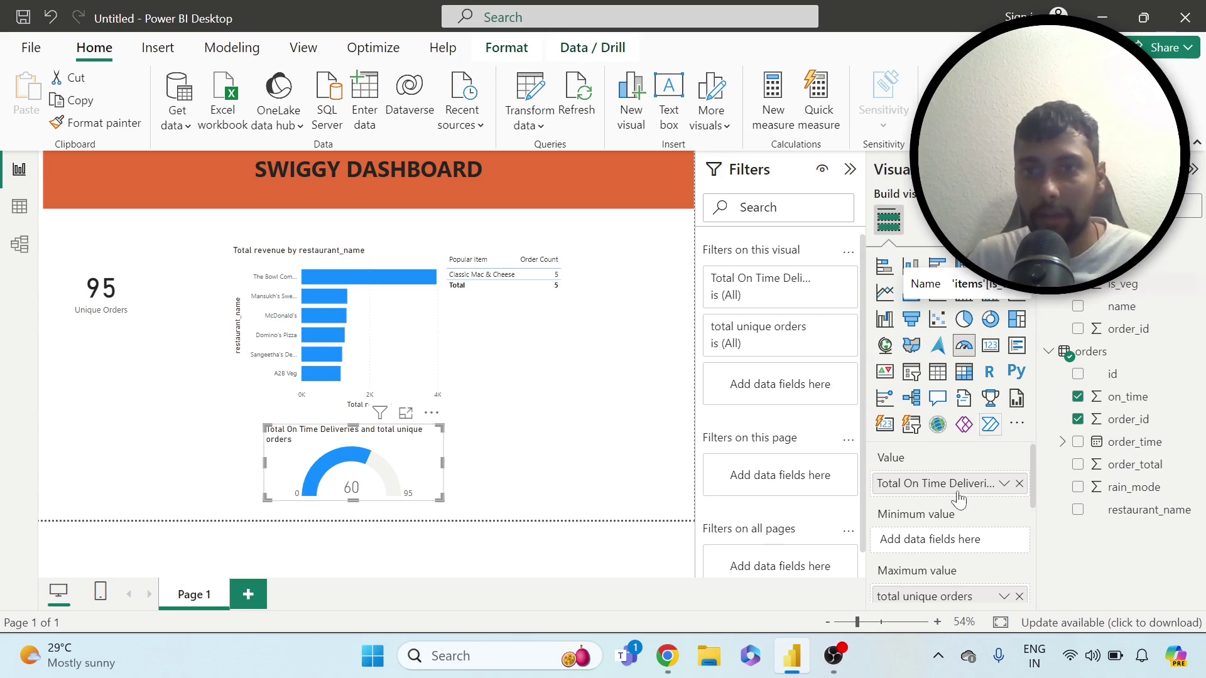
Step: Add a stacked column chart beside the gauge with is_veg on the X-axis and Count of name on the Y-axis, and widen it slightly
{"action": "left_click", "coordinate": [157, 47]}
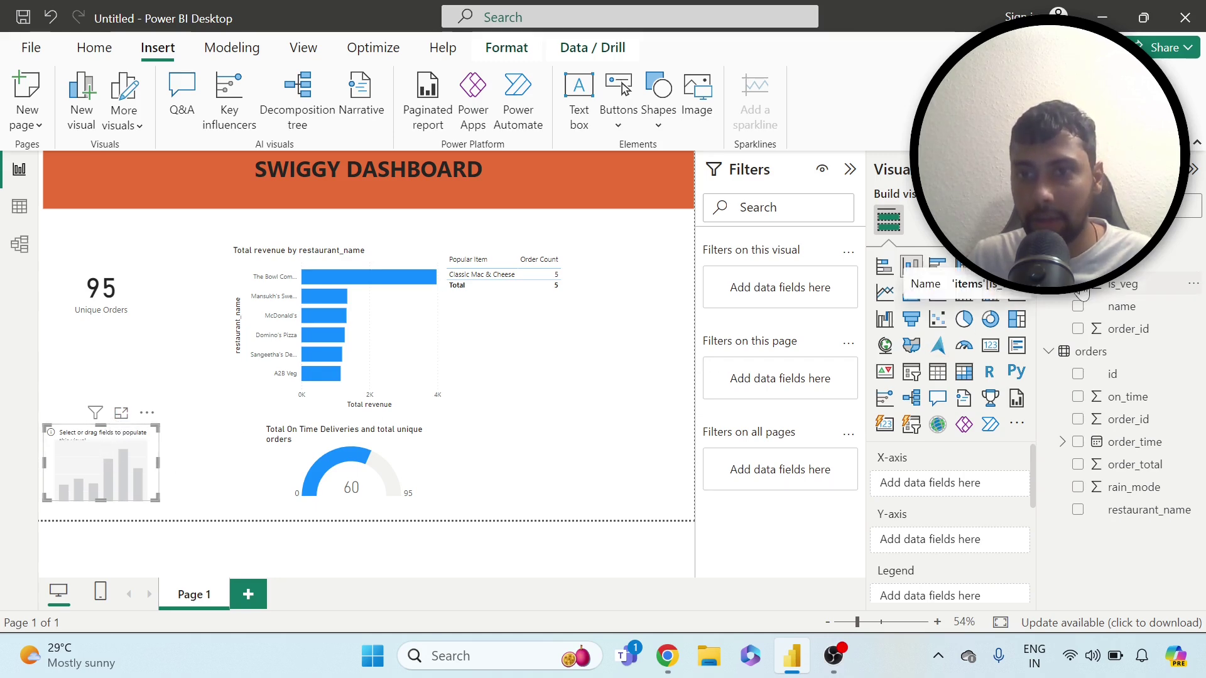
{"action": "left_click_drag", "start_coordinate": [1159, 295], "coordinate": [998, 483]}
{"action": "left_click_drag", "start_coordinate": [1115, 312], "coordinate": [999, 546]}
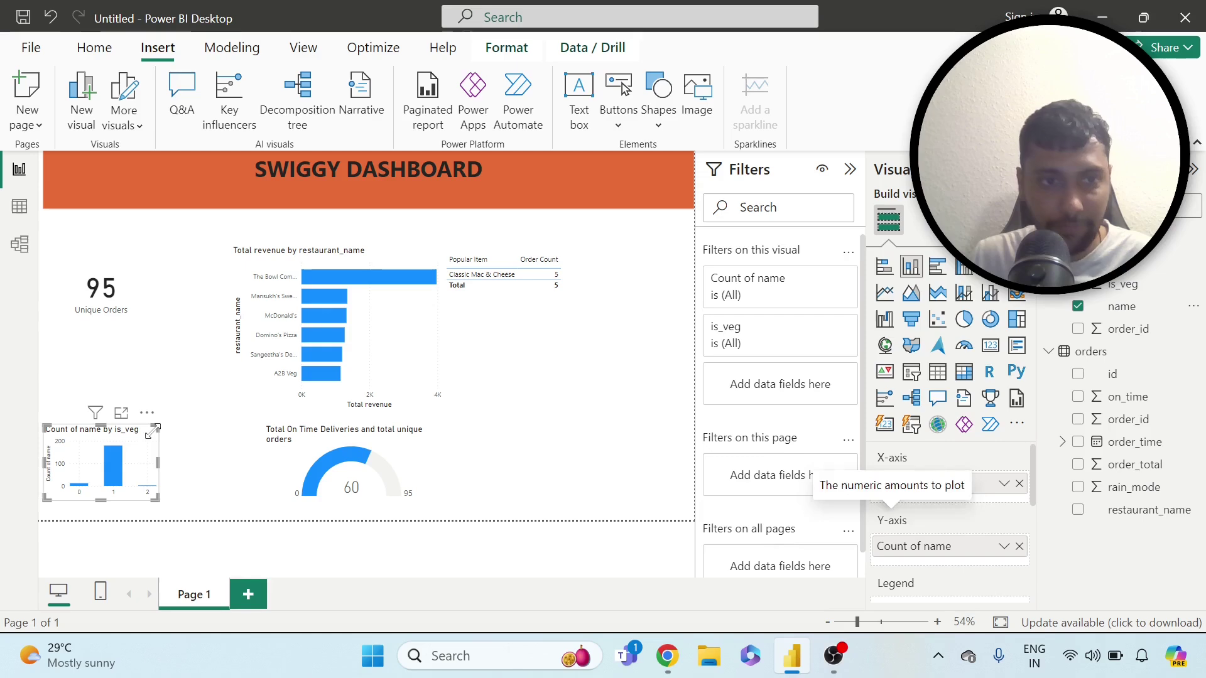
{"action": "left_click_drag", "start_coordinate": [157, 464], "coordinate": [189, 463]}
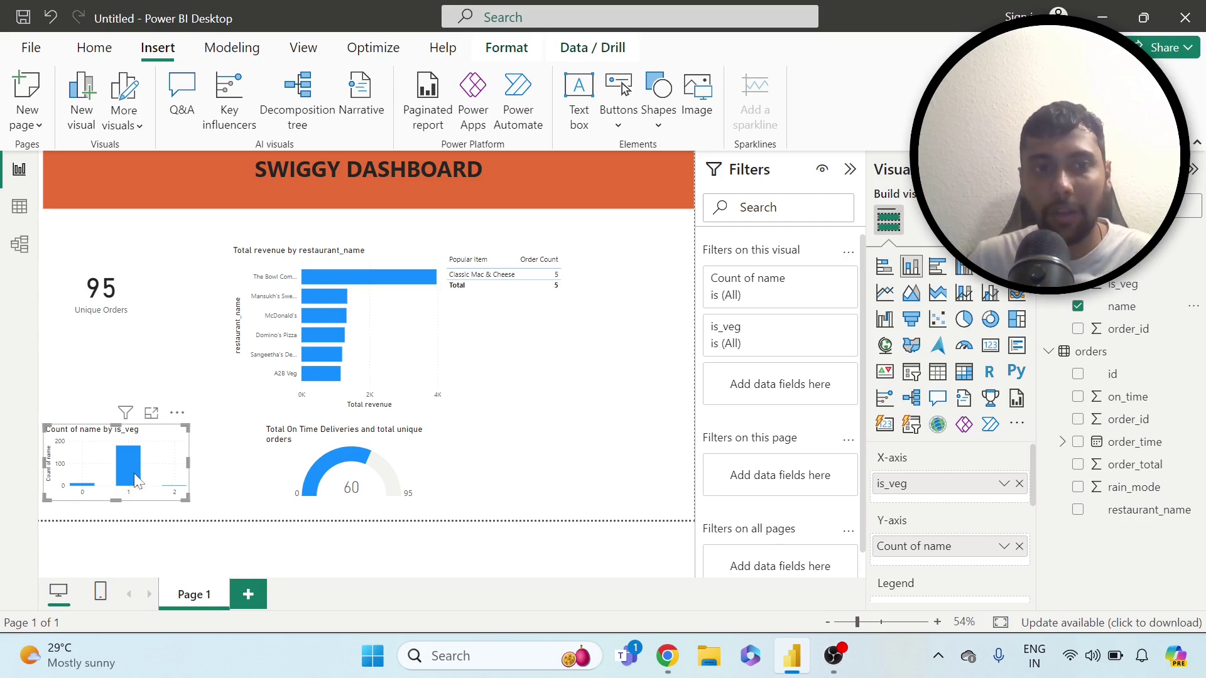
Step: Rename the column chart's Y-axis field, Count of name, as total items for this visual
{"action": "left_click", "coordinate": [1003, 547]}
{"action": "left_click", "coordinate": [1045, 423]}
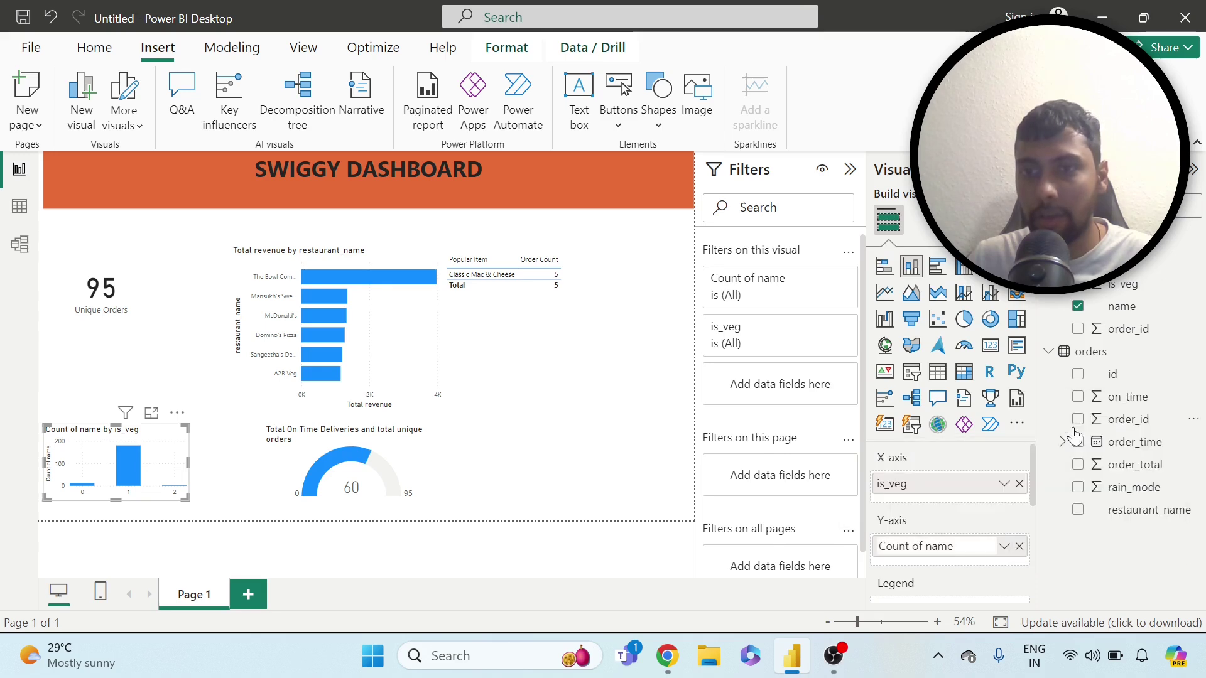
{"action": "key", "text": "BackSpace"}
{"action": "type", "text": "tota"}
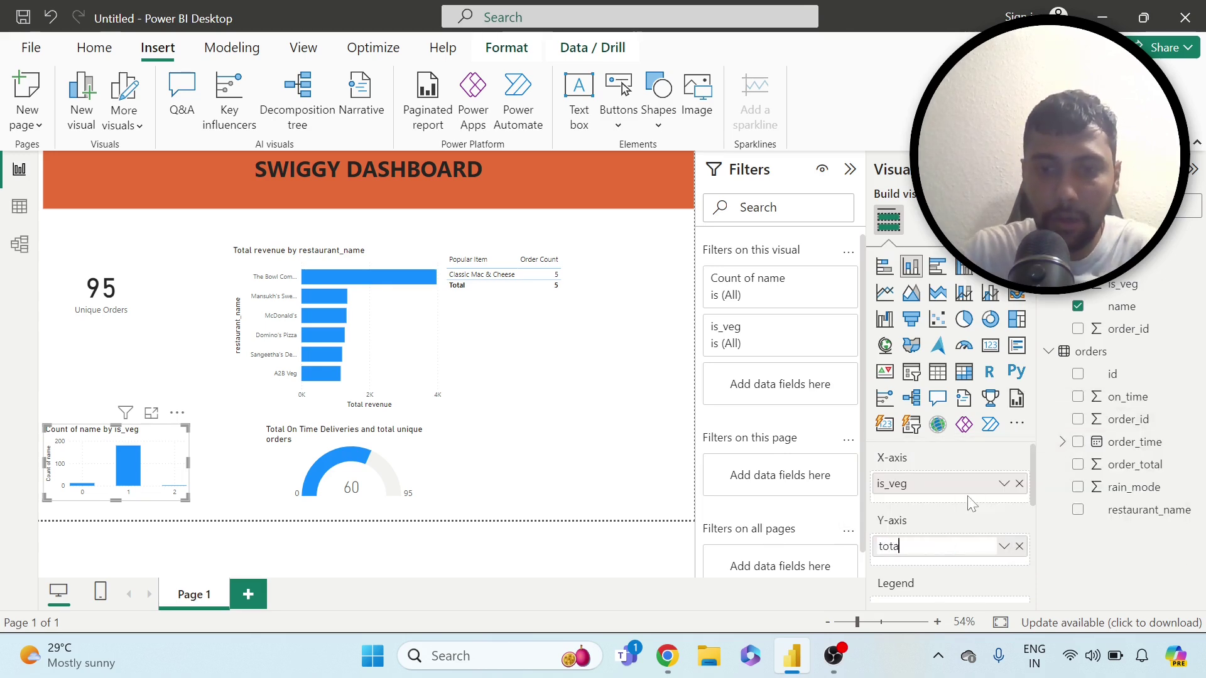
{"action": "type", "text": "l items"}
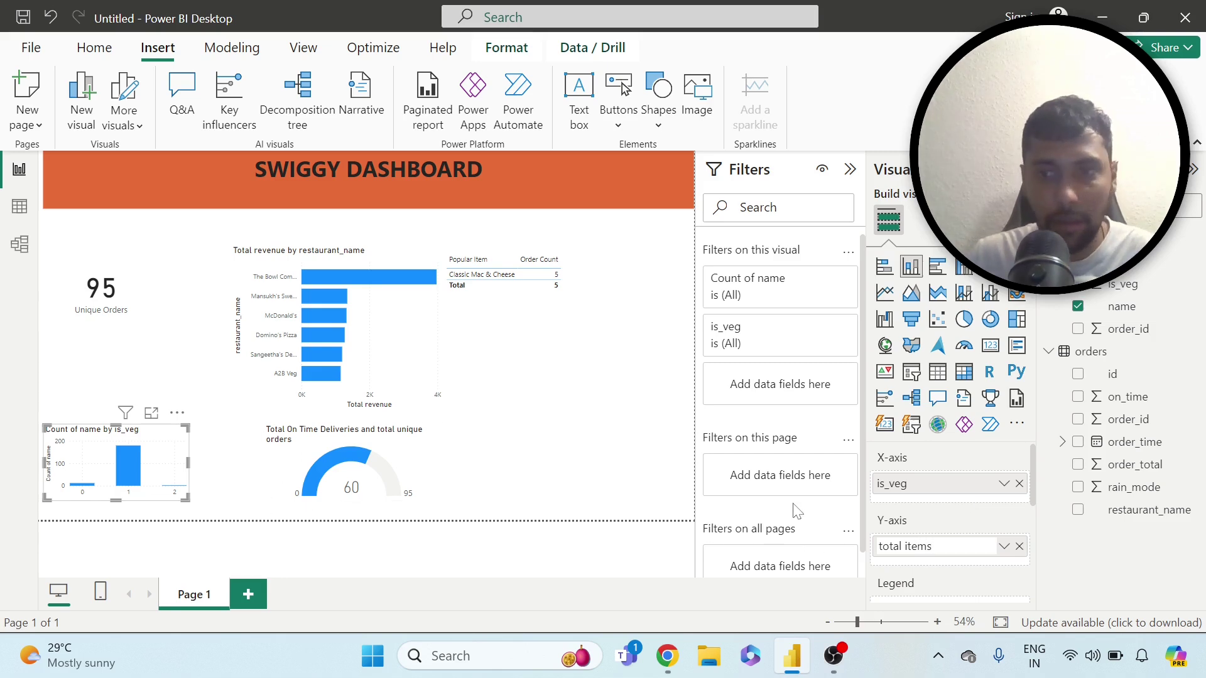
{"action": "key", "text": "Return"}
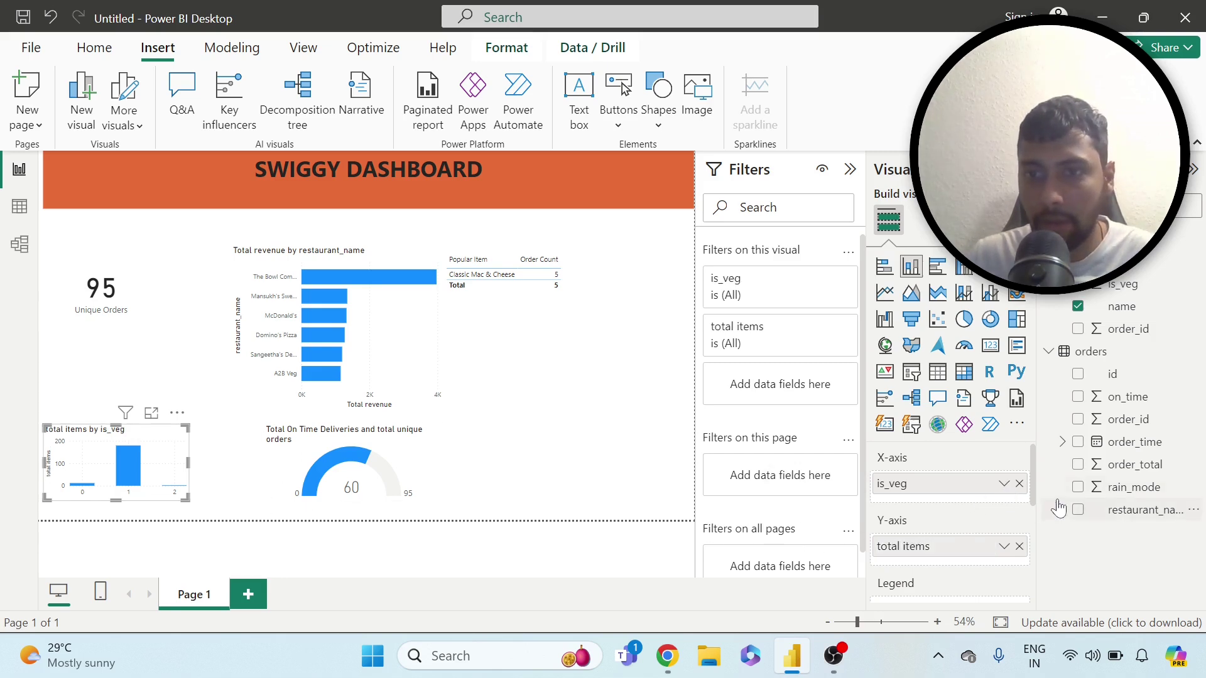
Step: Rename the column chart's X-axis field, is_veg, as Food Type for this visual
{"action": "left_click", "coordinate": [1003, 483]}
{"action": "left_click", "coordinate": [1054, 512]}
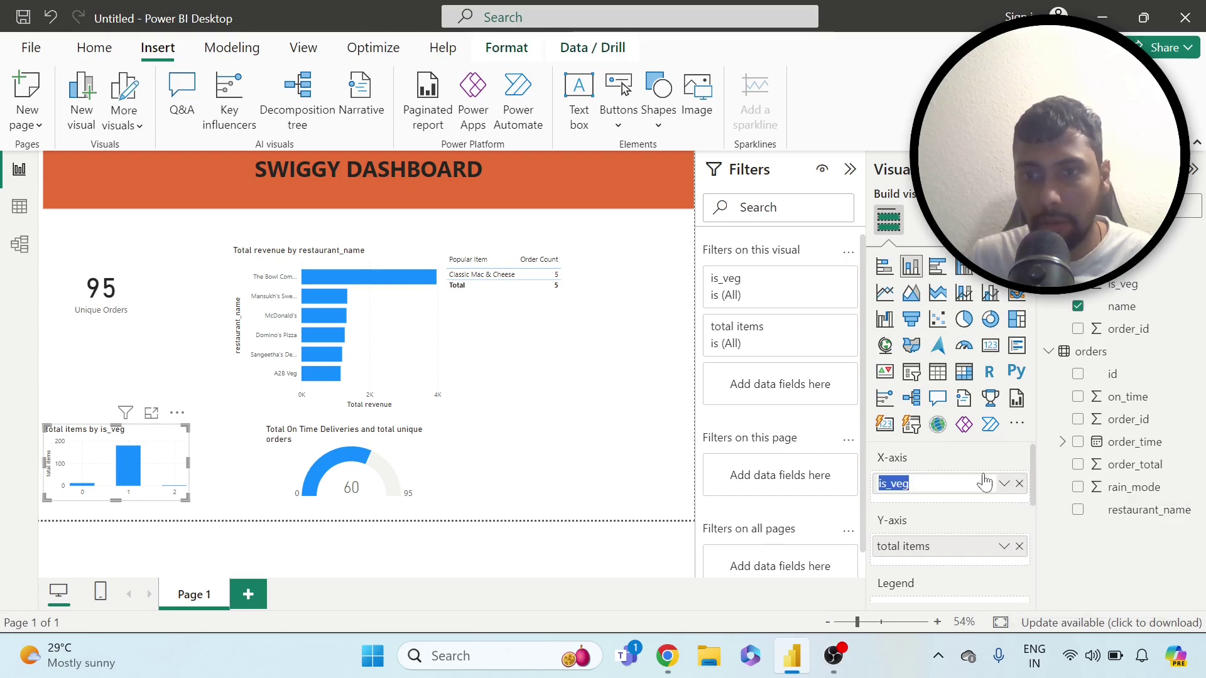
{"action": "type", "text": "Food T"}
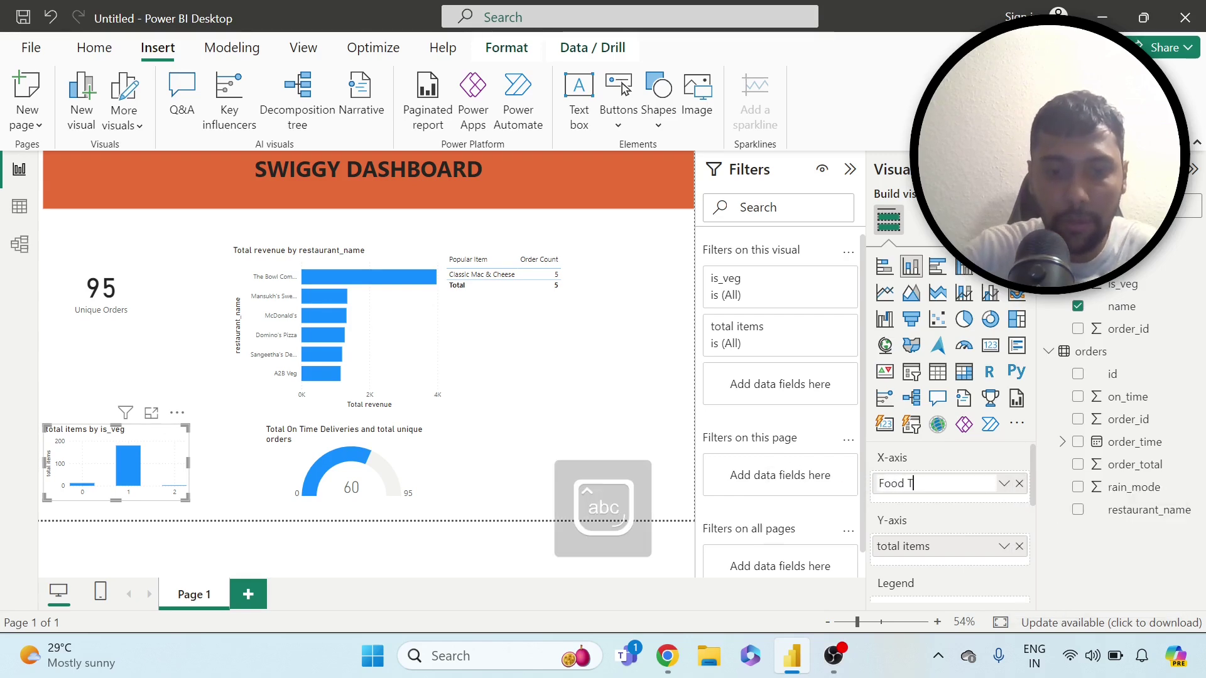
{"action": "type", "text": "ype"}
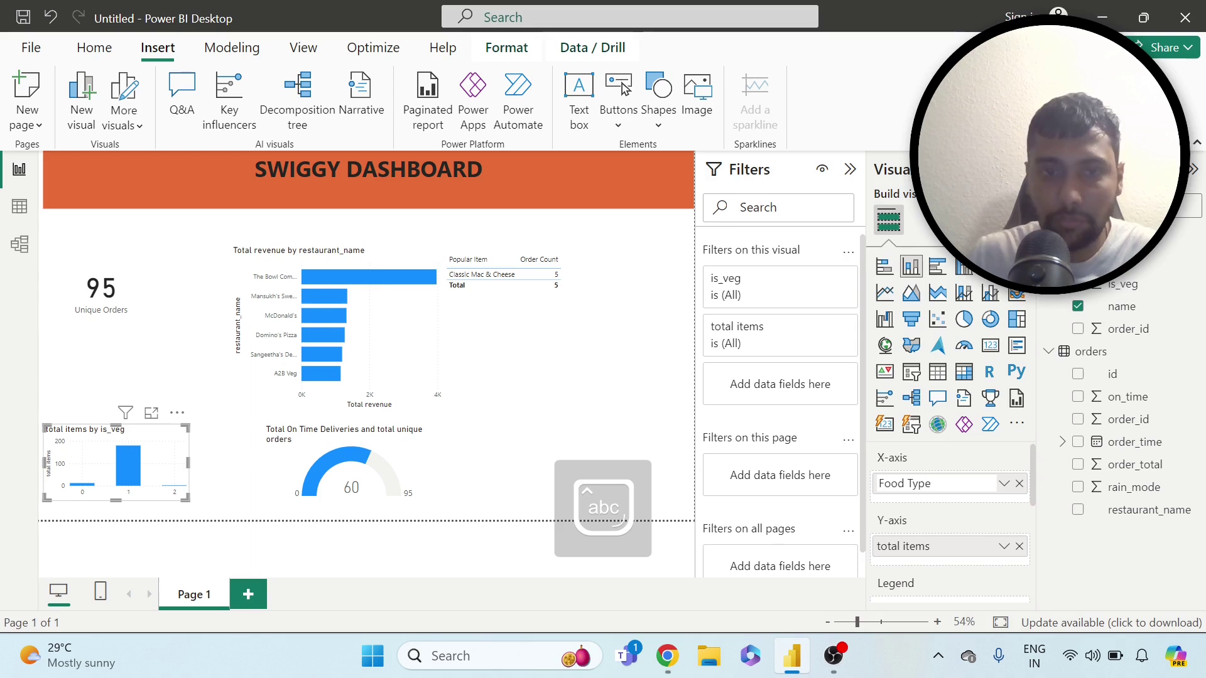
{"action": "key", "text": "Return"}
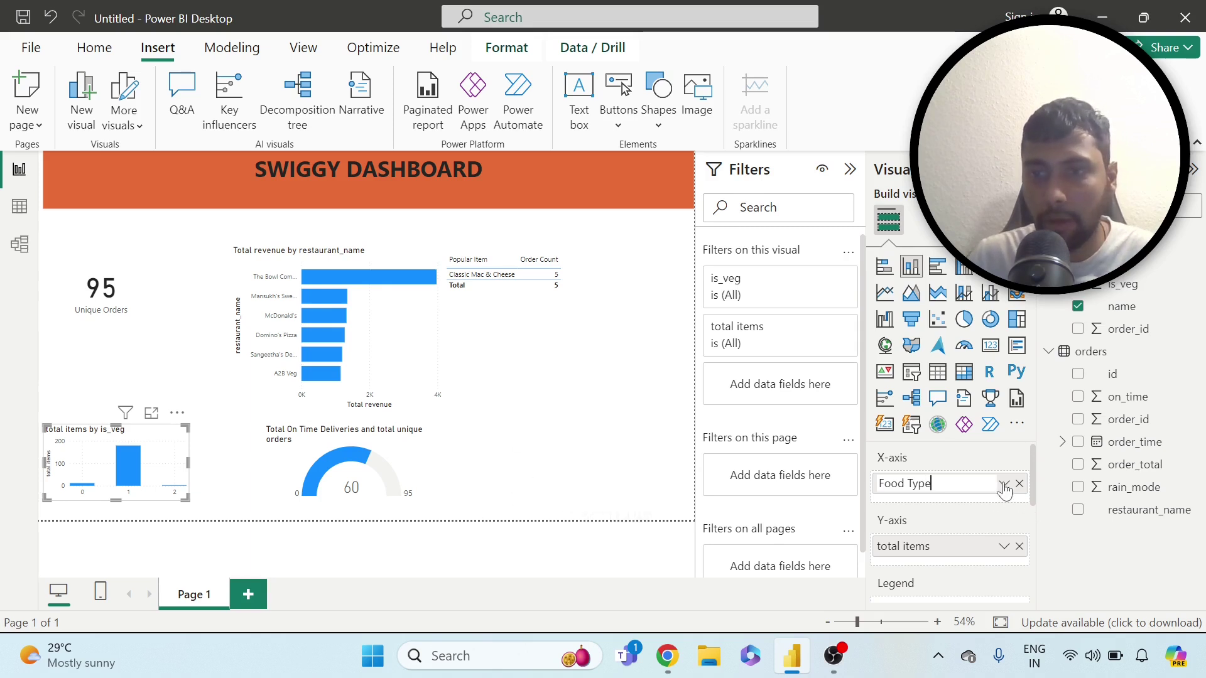
{"action": "left_click", "coordinate": [212, 461]}
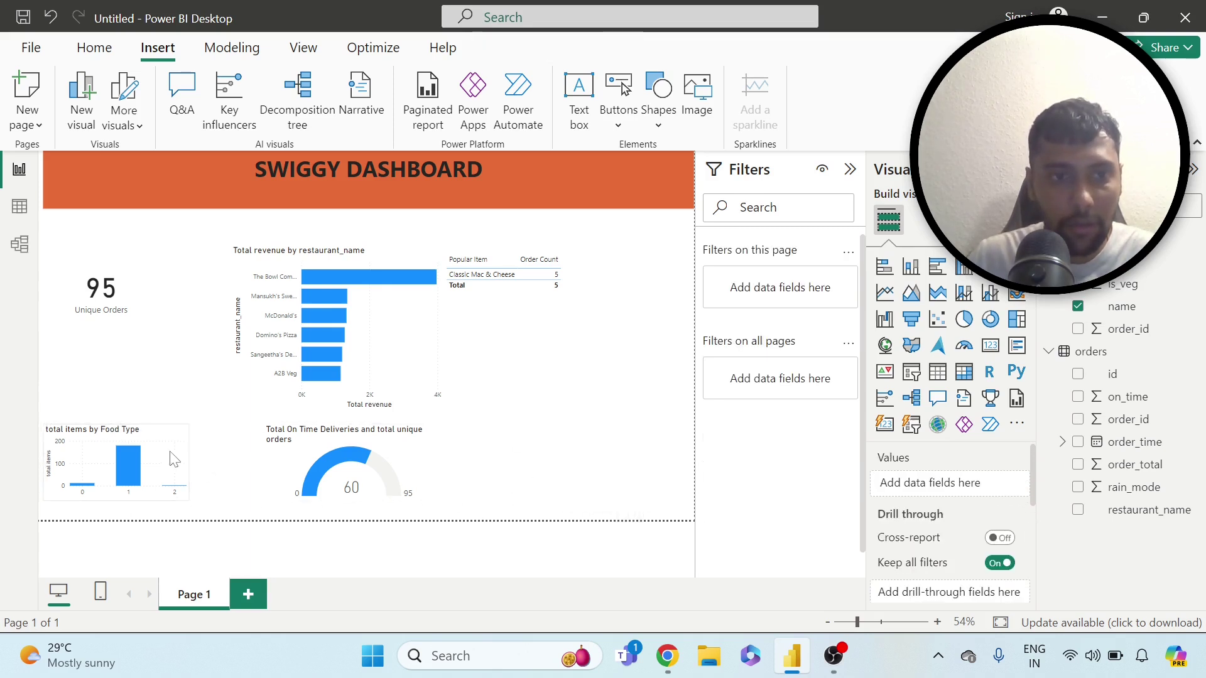
Step: Make the food type column chart slightly taller by extending its upper edge
{"action": "left_click", "coordinate": [121, 427]}
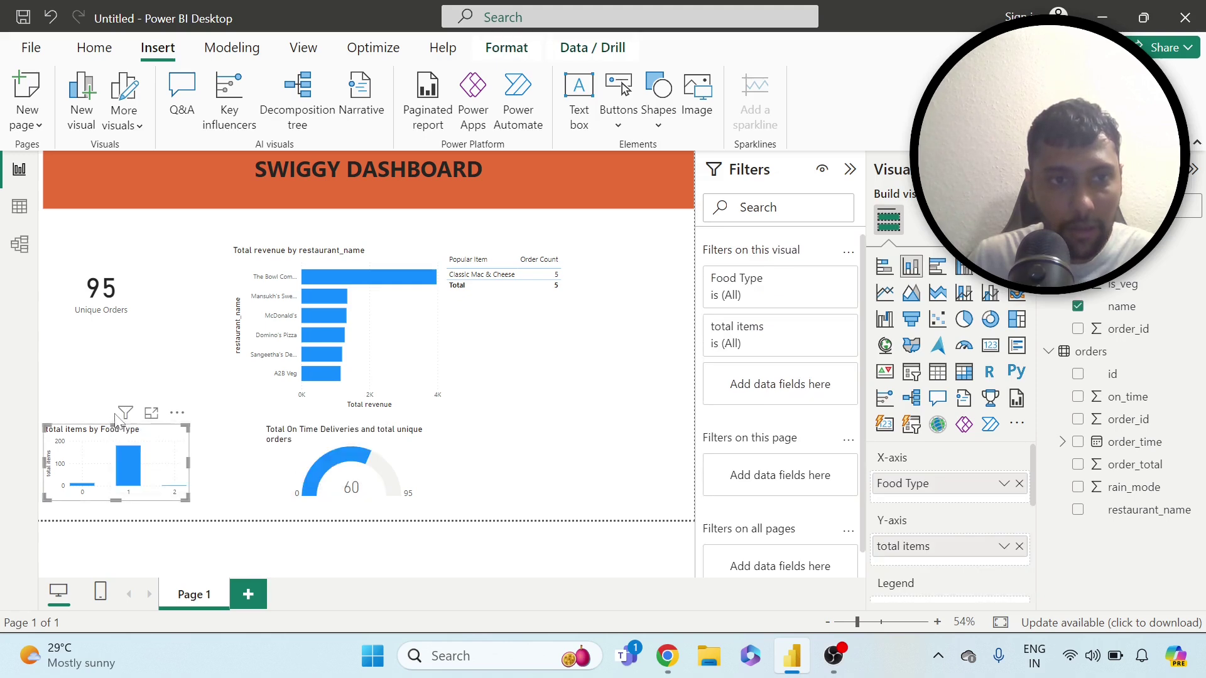
{"action": "left_click_drag", "start_coordinate": [116, 425], "coordinate": [123, 405]}
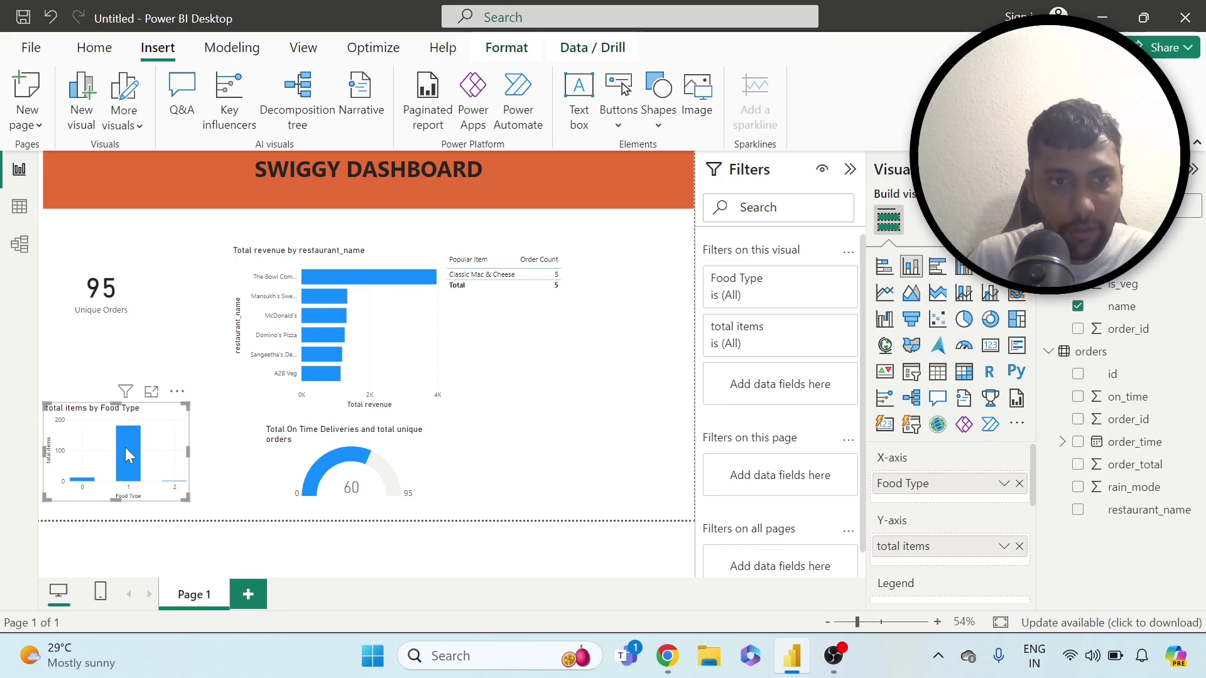
{"action": "mouse_move", "coordinate": [128, 454]}
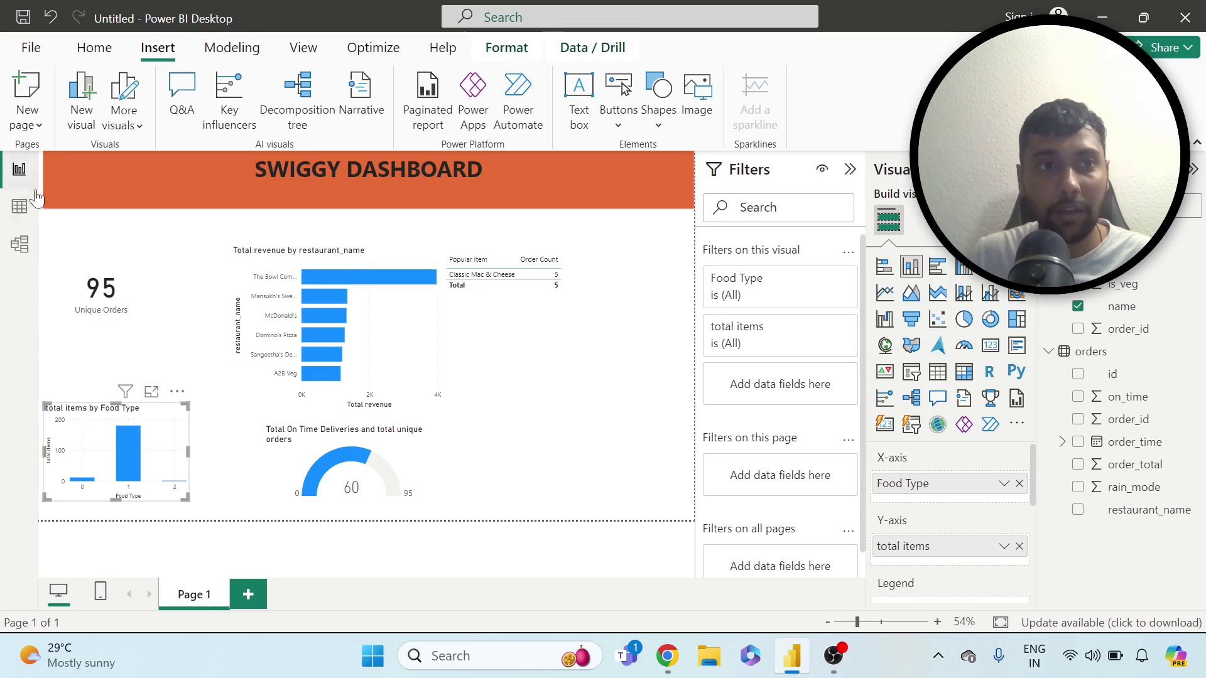
Step: Examine the rows of the orders table in the data view and return to the report canvas
{"action": "left_click", "coordinate": [19, 206]}
{"action": "scroll", "coordinate": [536, 233], "scroll_direction": "down", "scroll_amount": 20}
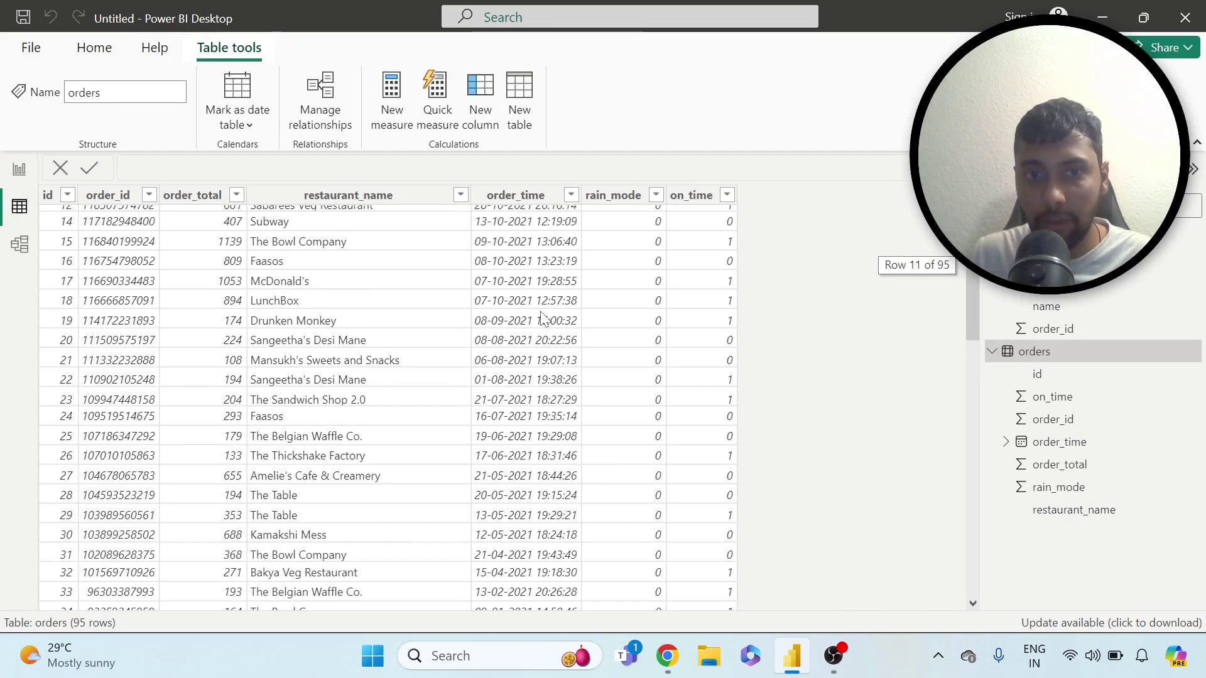
{"action": "scroll", "coordinate": [559, 478], "scroll_direction": "down", "scroll_amount": 2}
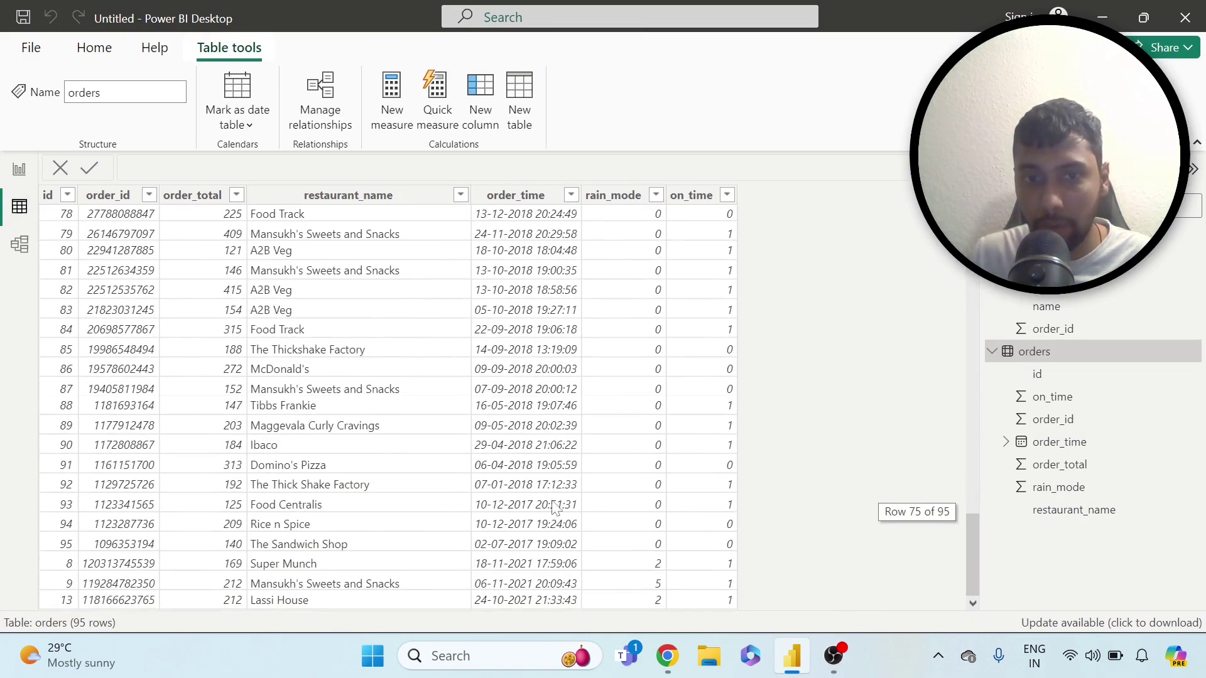
{"action": "scroll", "coordinate": [445, 301], "scroll_direction": "up", "scroll_amount": 20}
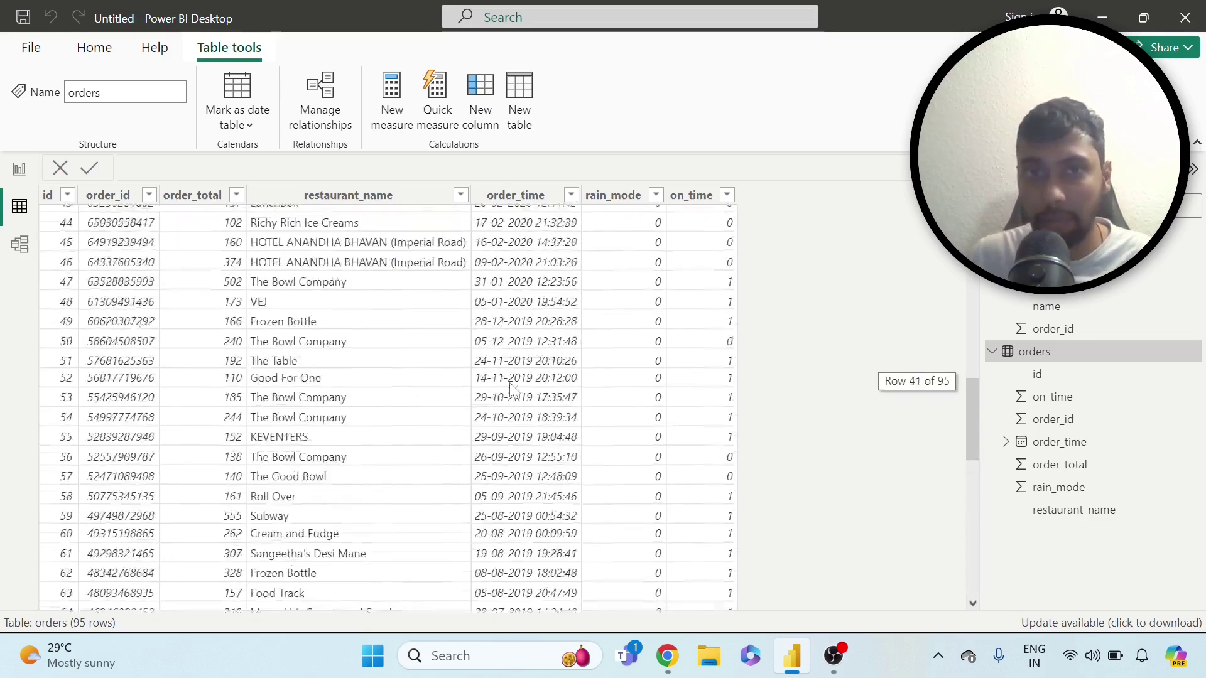
{"action": "left_click", "coordinate": [19, 171]}
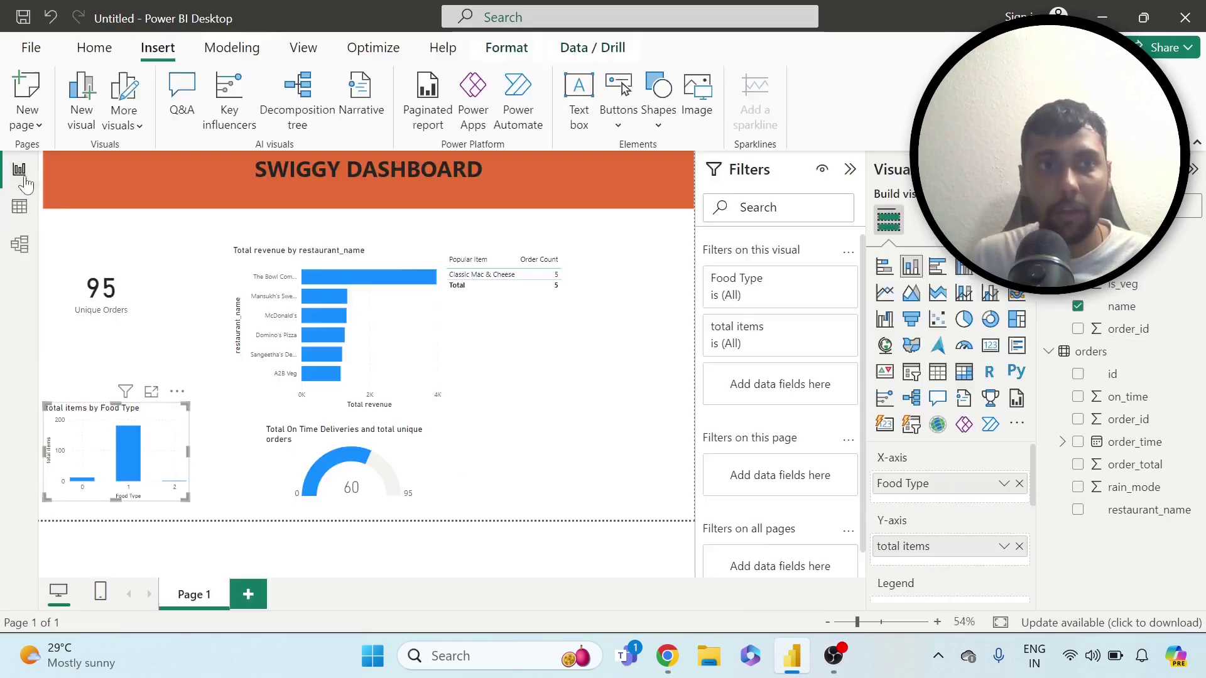
Step: Add a pie chart on the free side of the gauge with order_total as Values and the Year of order_time as Legend
{"action": "left_click", "coordinate": [559, 432]}
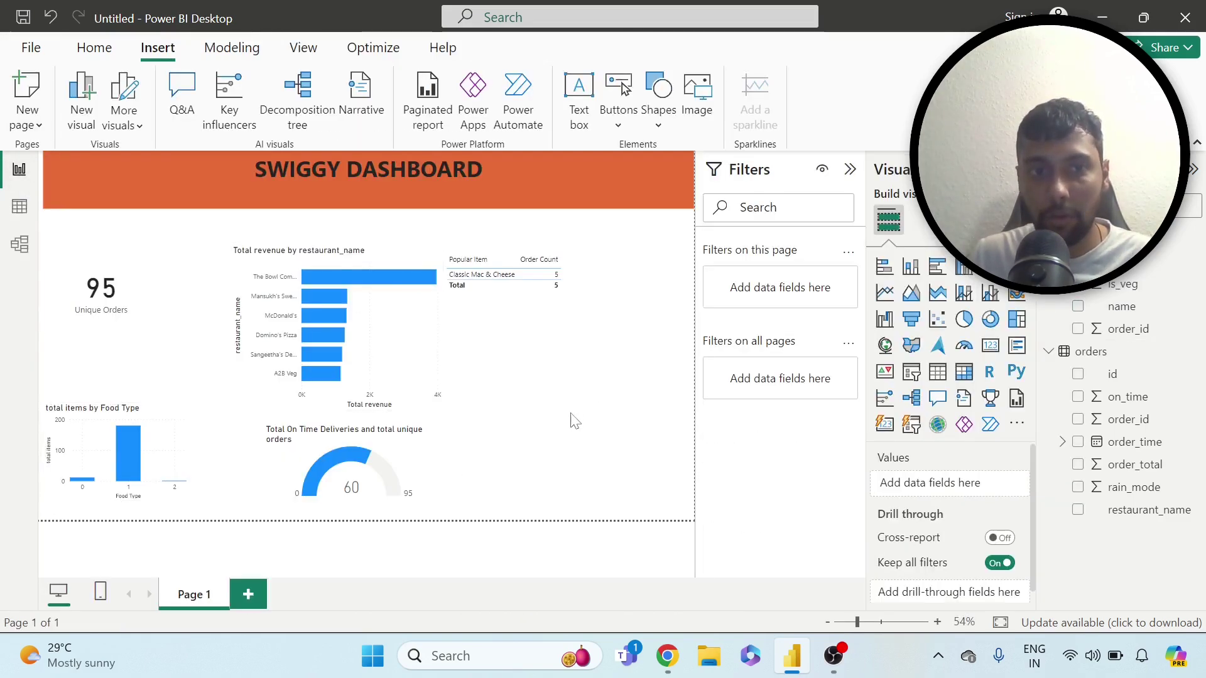
{"action": "left_click", "coordinate": [964, 319]}
{"action": "left_click_drag", "start_coordinate": [563, 374], "coordinate": [628, 468]}
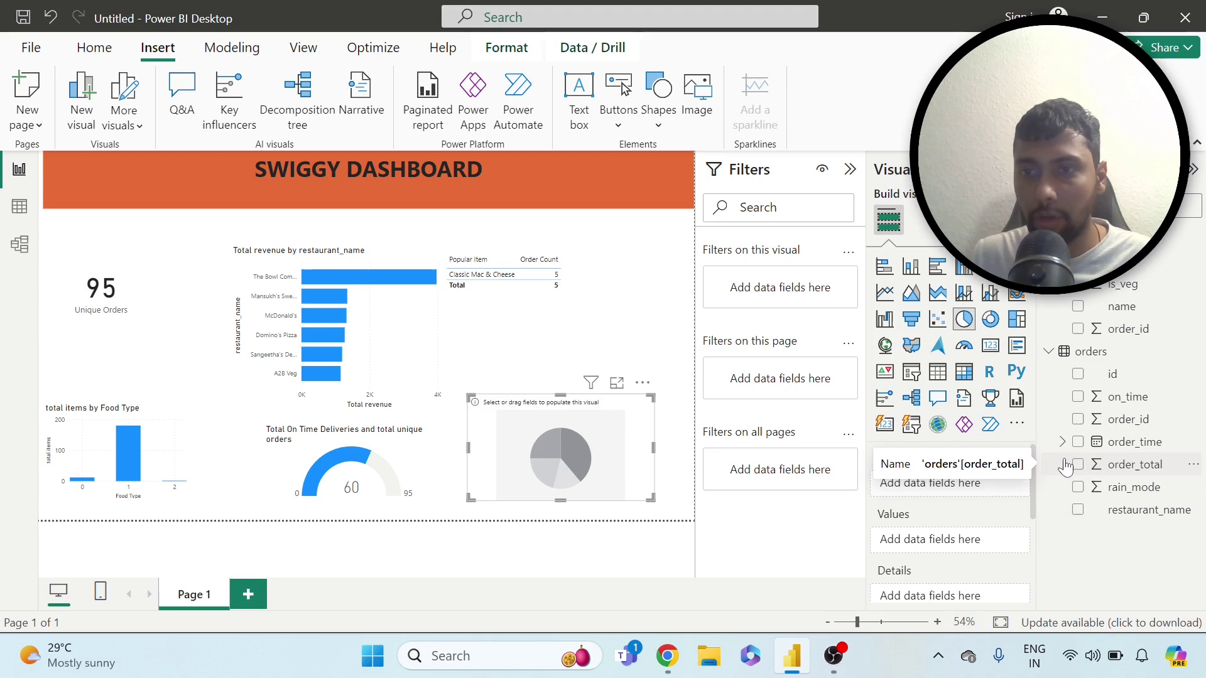
{"action": "left_click_drag", "start_coordinate": [1081, 464], "coordinate": [989, 534]}
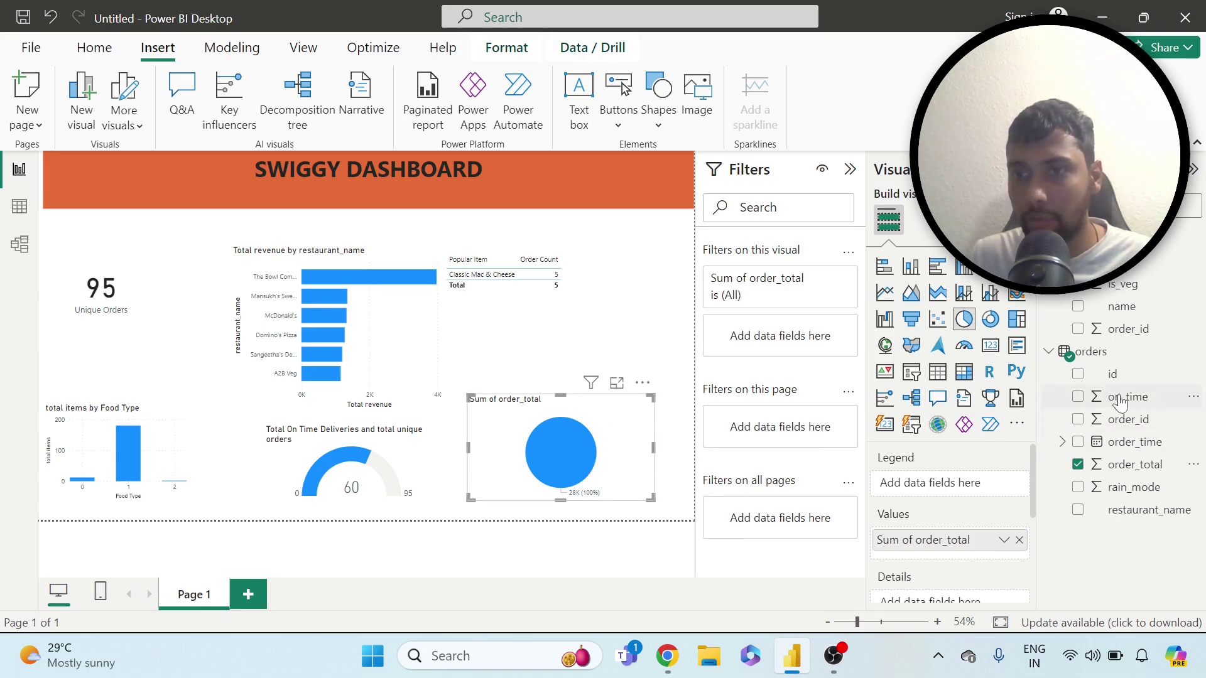
{"action": "left_click", "coordinate": [1062, 442]}
{"action": "left_click", "coordinate": [1076, 464]}
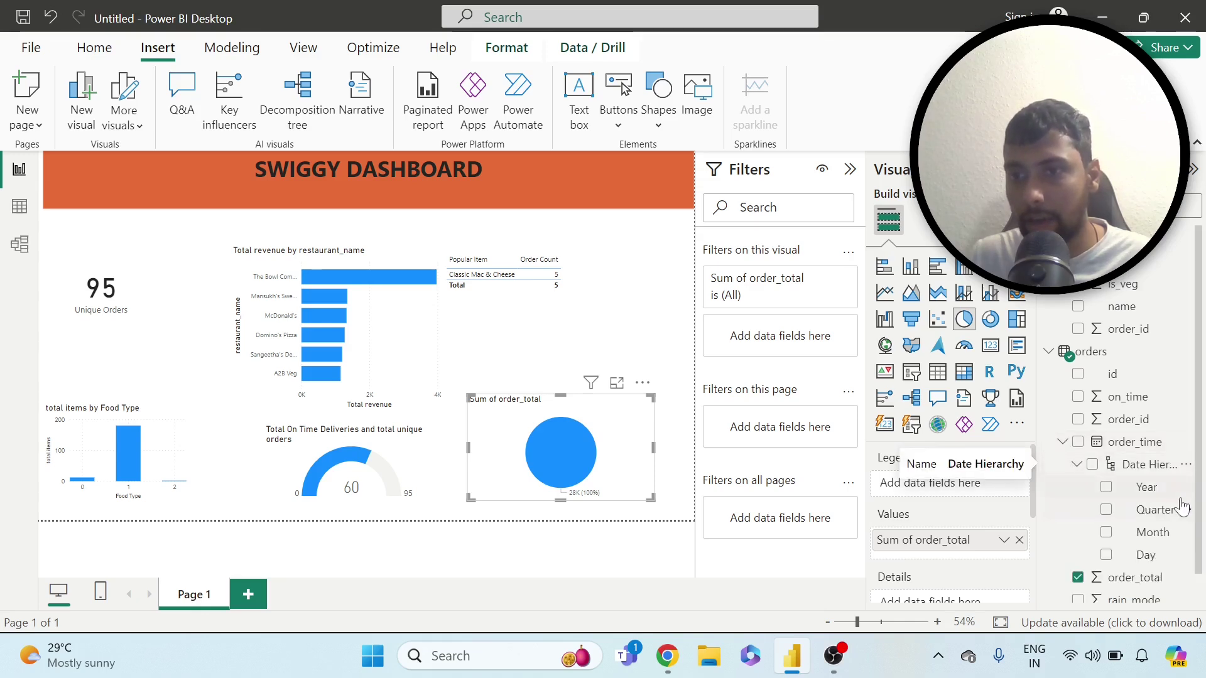
{"action": "left_click_drag", "start_coordinate": [1146, 489], "coordinate": [1021, 510]}
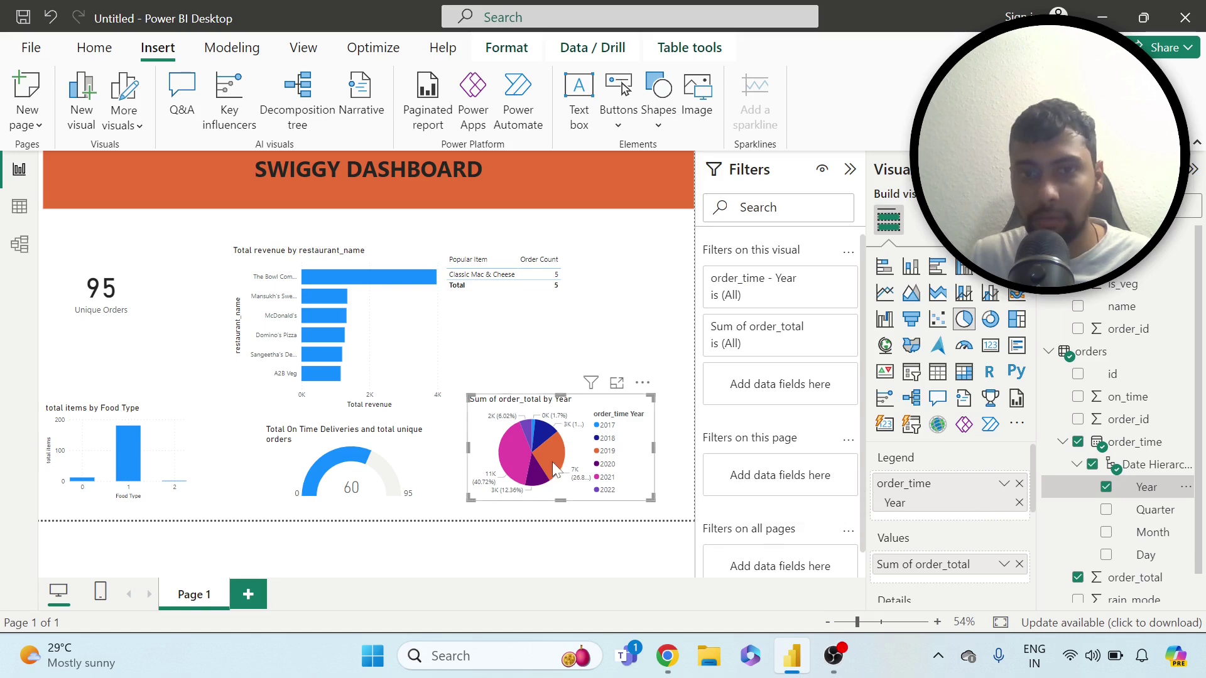
Step: Make the pie chart slightly taller and rename its value field, Sum of order_total, as Total Revenue for this visual
{"action": "left_click_drag", "start_coordinate": [561, 395], "coordinate": [561, 377]}
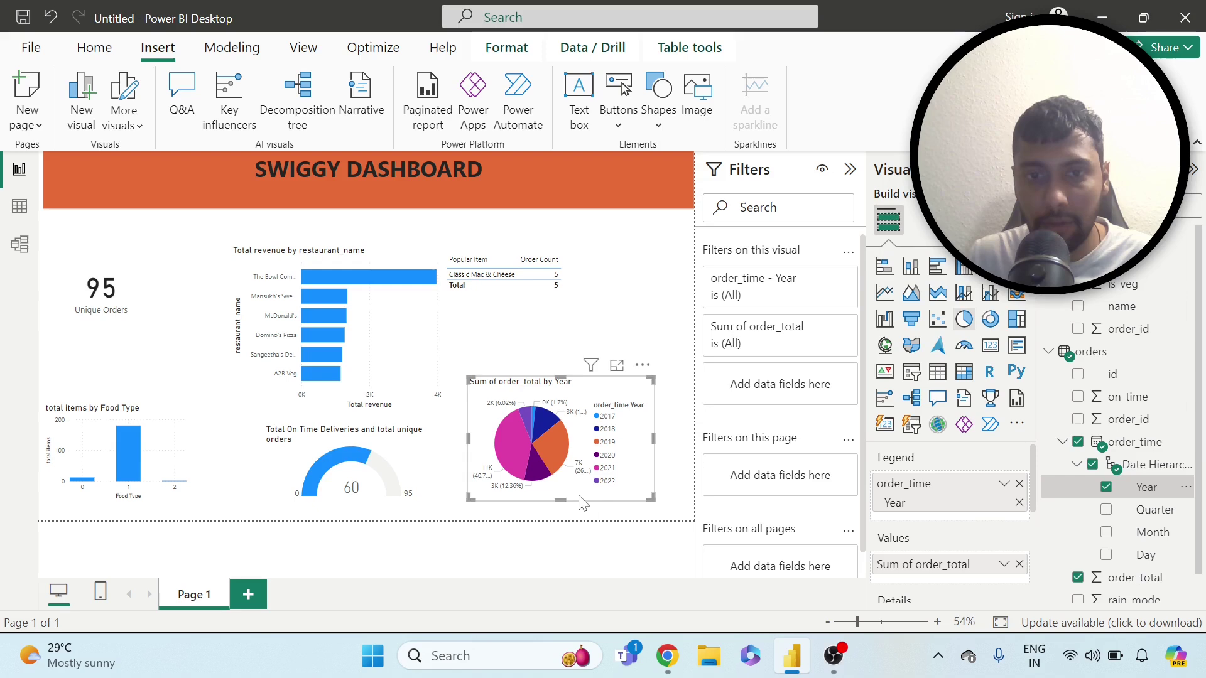
{"action": "left_click_drag", "start_coordinate": [560, 500], "coordinate": [560, 507]}
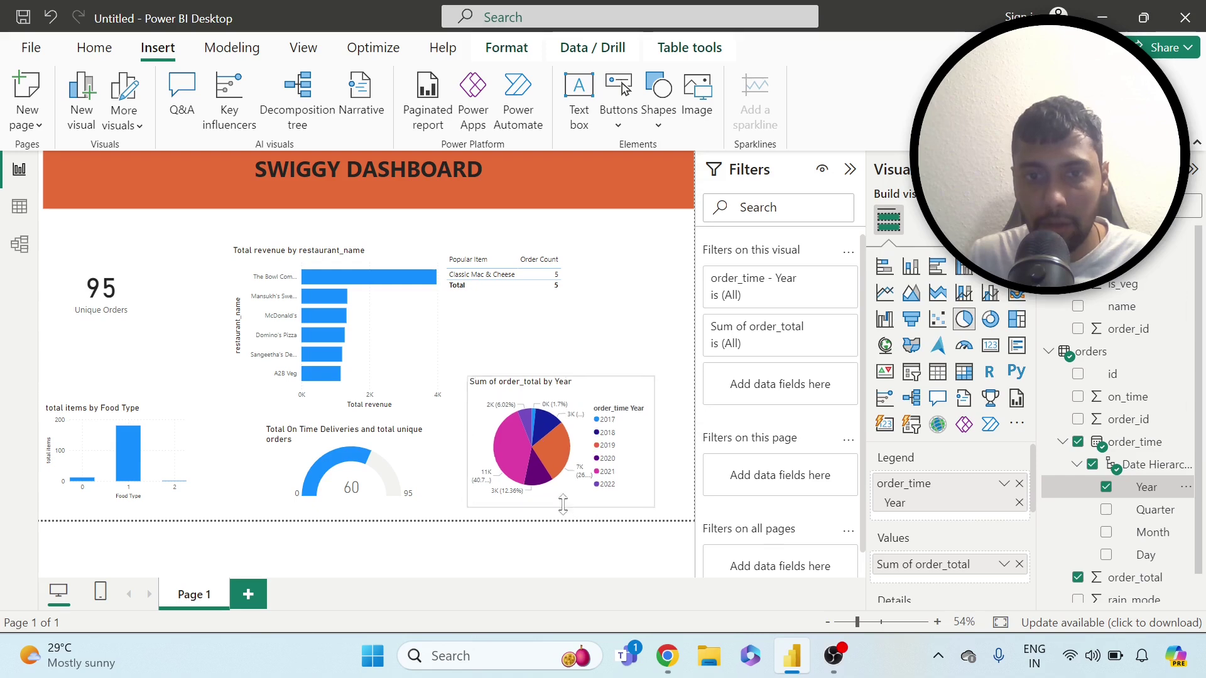
{"action": "left_click", "coordinate": [1004, 564]}
{"action": "left_click", "coordinate": [1087, 286]}
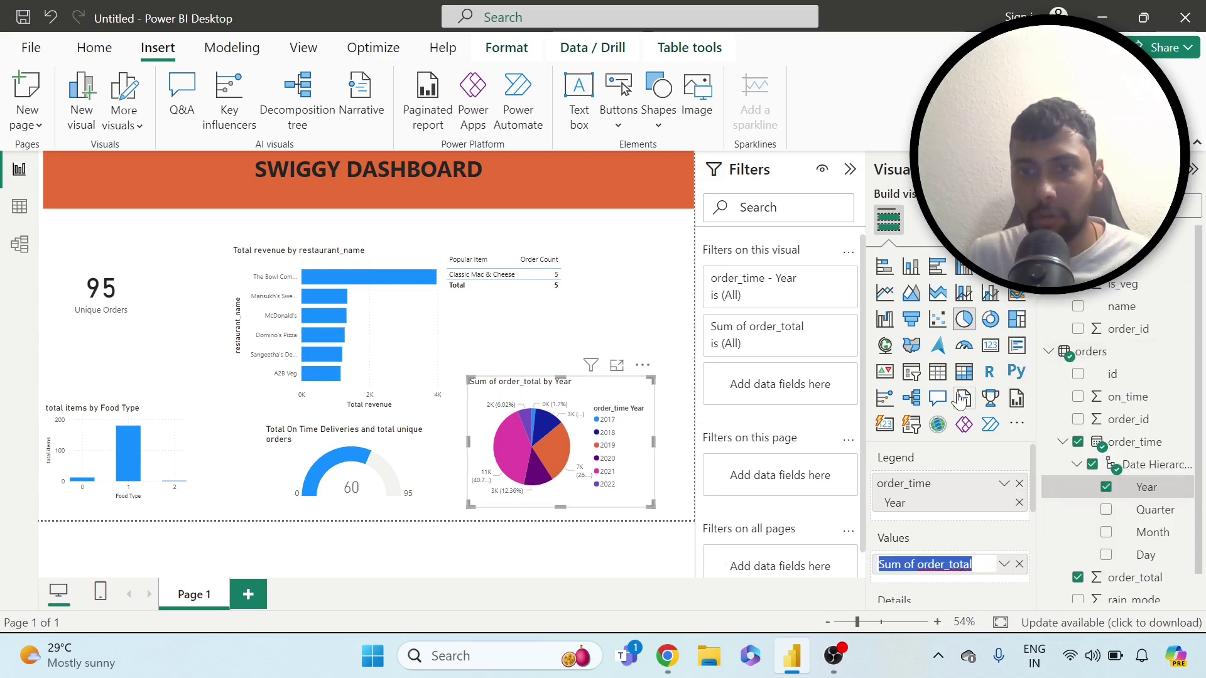
{"action": "type", "text": "Total R"}
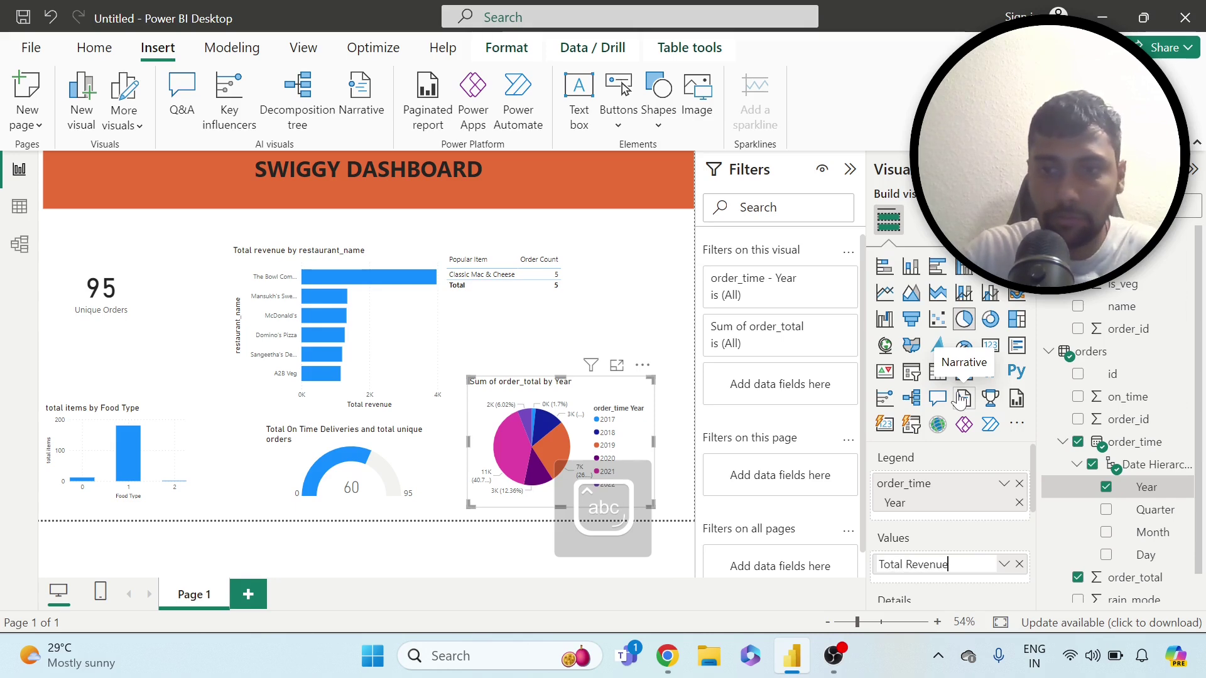
{"action": "type", "text": "evenue"}
{"action": "key", "text": "Return"}
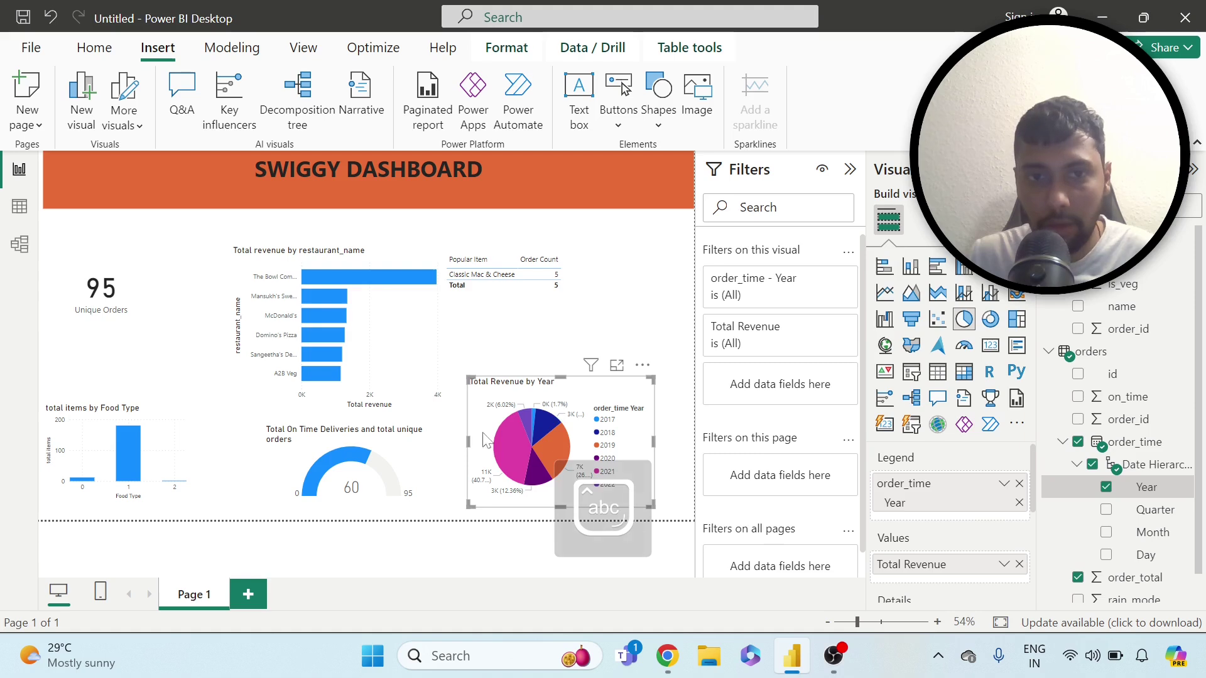
{"action": "key", "text": "Escape"}
Step: Inspect the revenue shares of individual years in the pie chart and the main column of the food type chart
{"action": "mouse_move", "coordinate": [507, 462]}
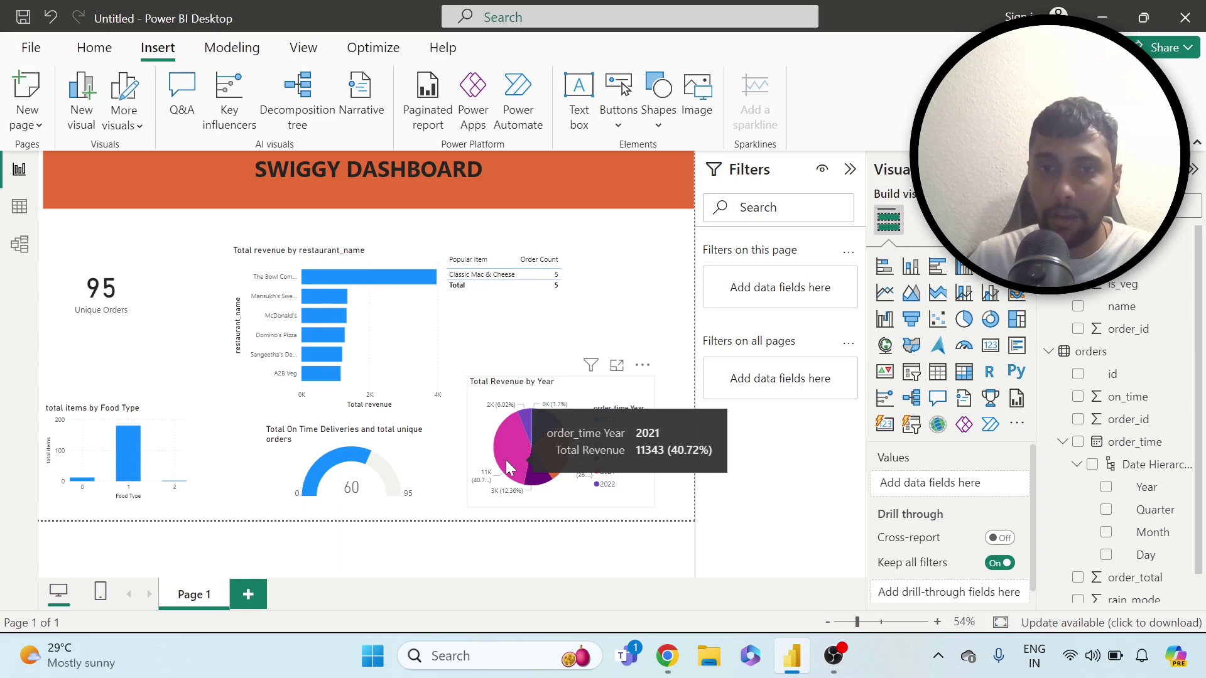
{"action": "mouse_move", "coordinate": [555, 451]}
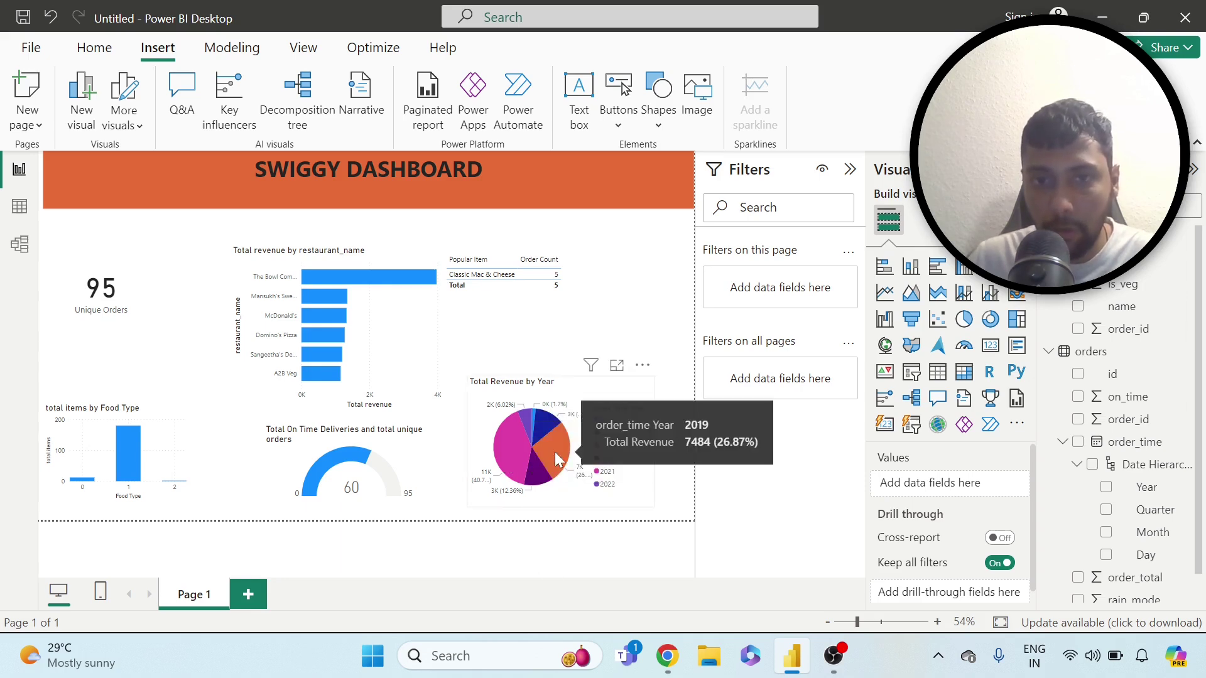
{"action": "mouse_move", "coordinate": [537, 483]}
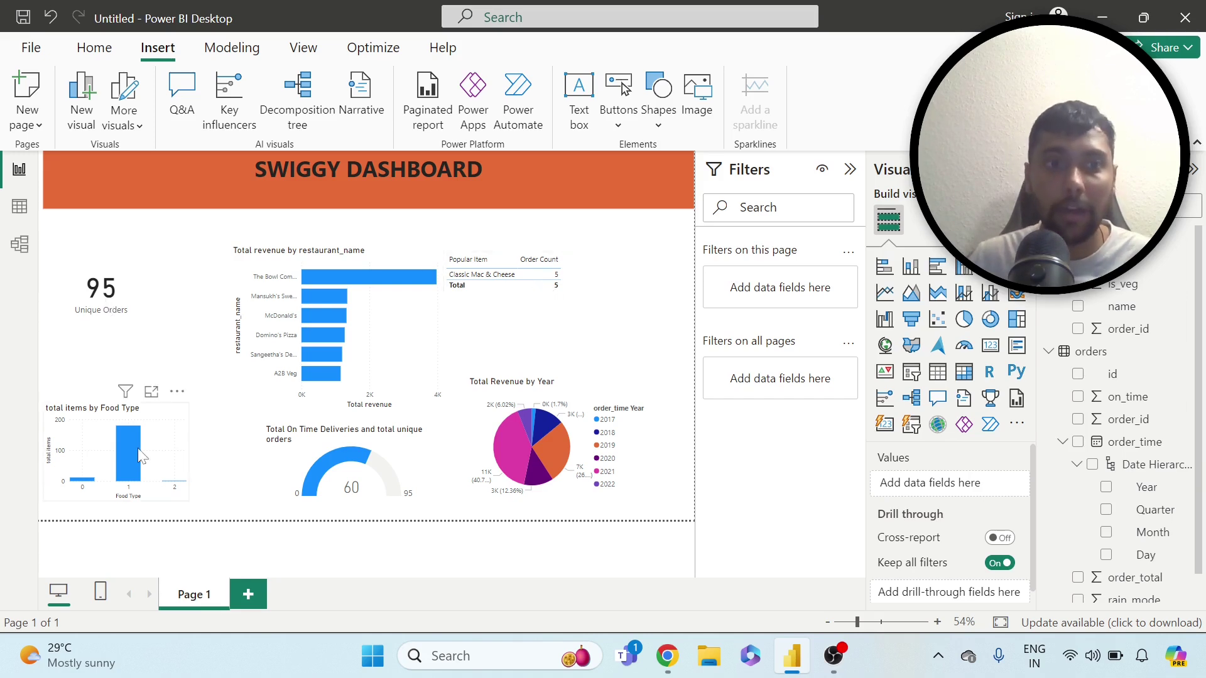
{"action": "mouse_move", "coordinate": [131, 462]}
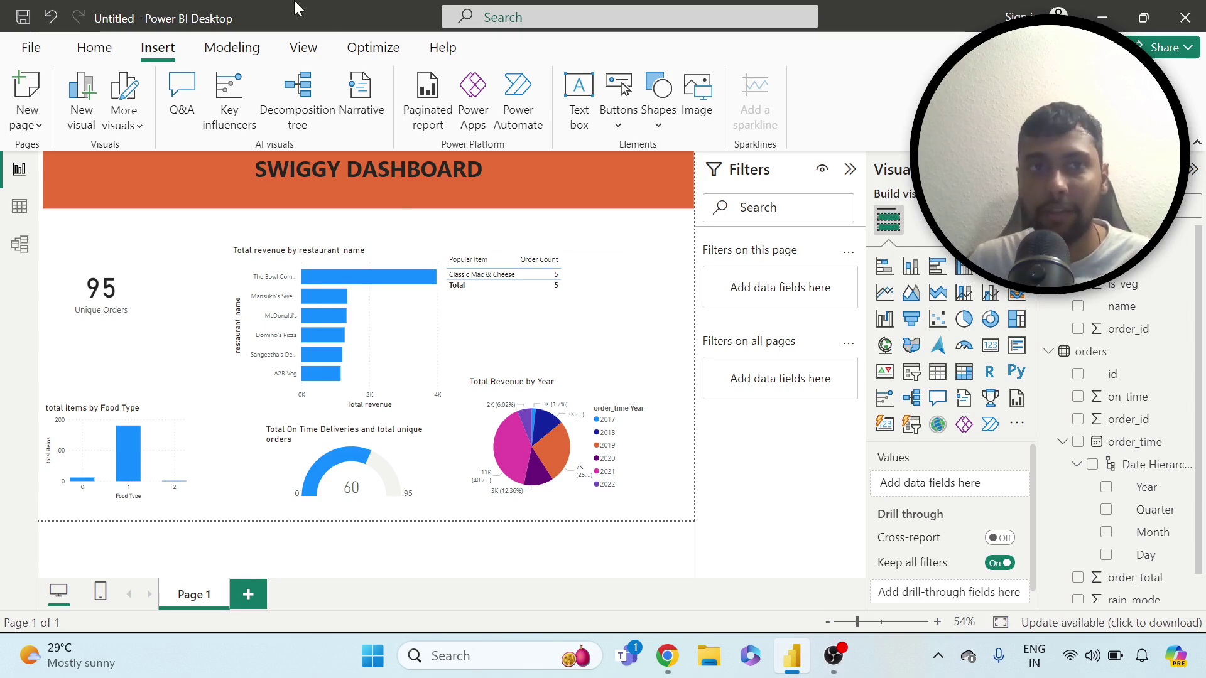
Step: Apply the Tidal theme to the report
{"action": "left_click", "coordinate": [304, 48]}
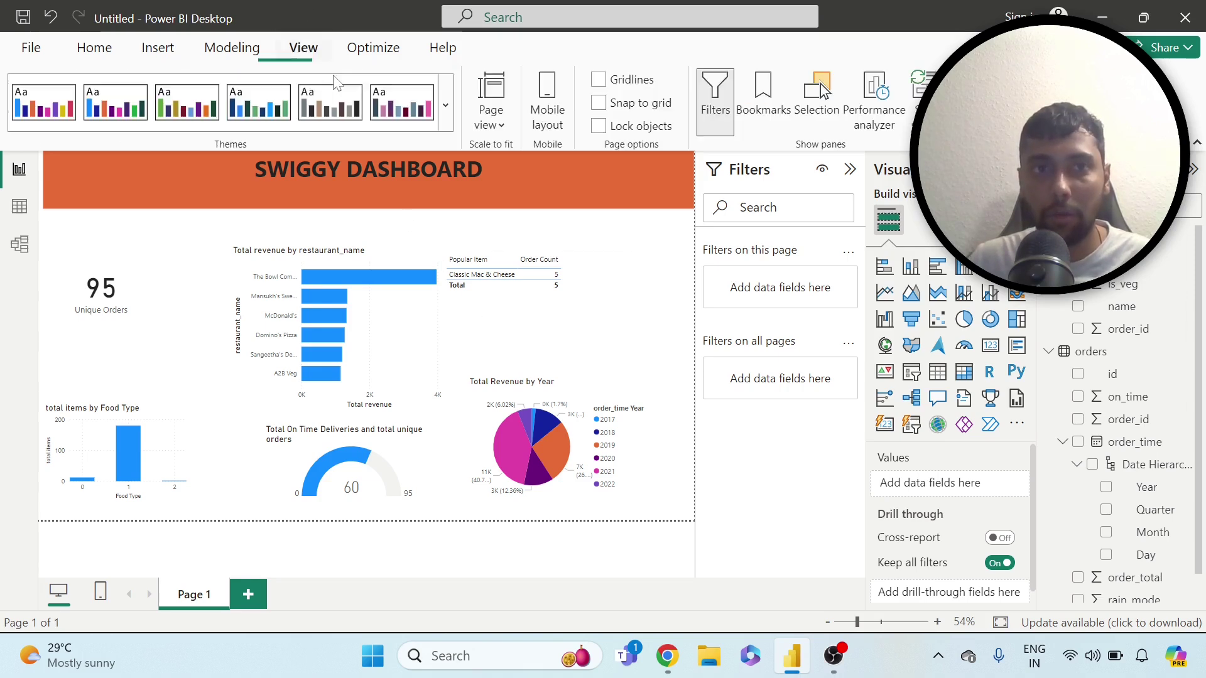
{"action": "left_click", "coordinate": [446, 104]}
{"action": "scroll", "coordinate": [285, 423], "scroll_direction": "down", "scroll_amount": 2}
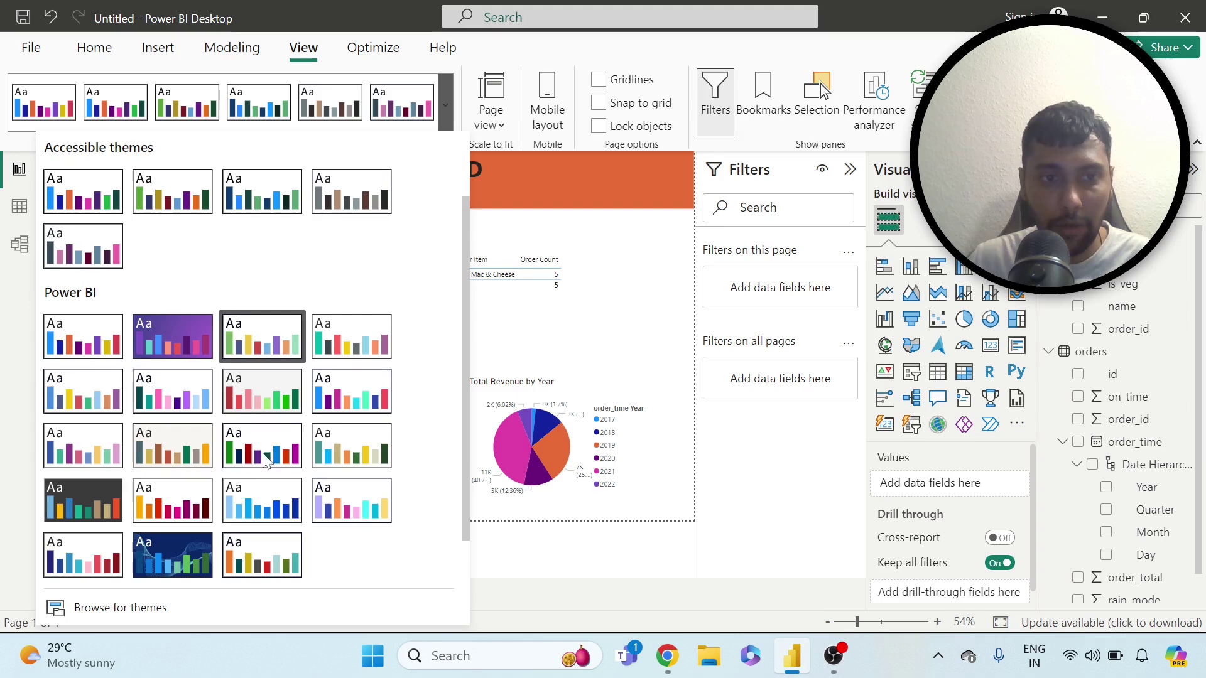
{"action": "left_click", "coordinate": [175, 541]}
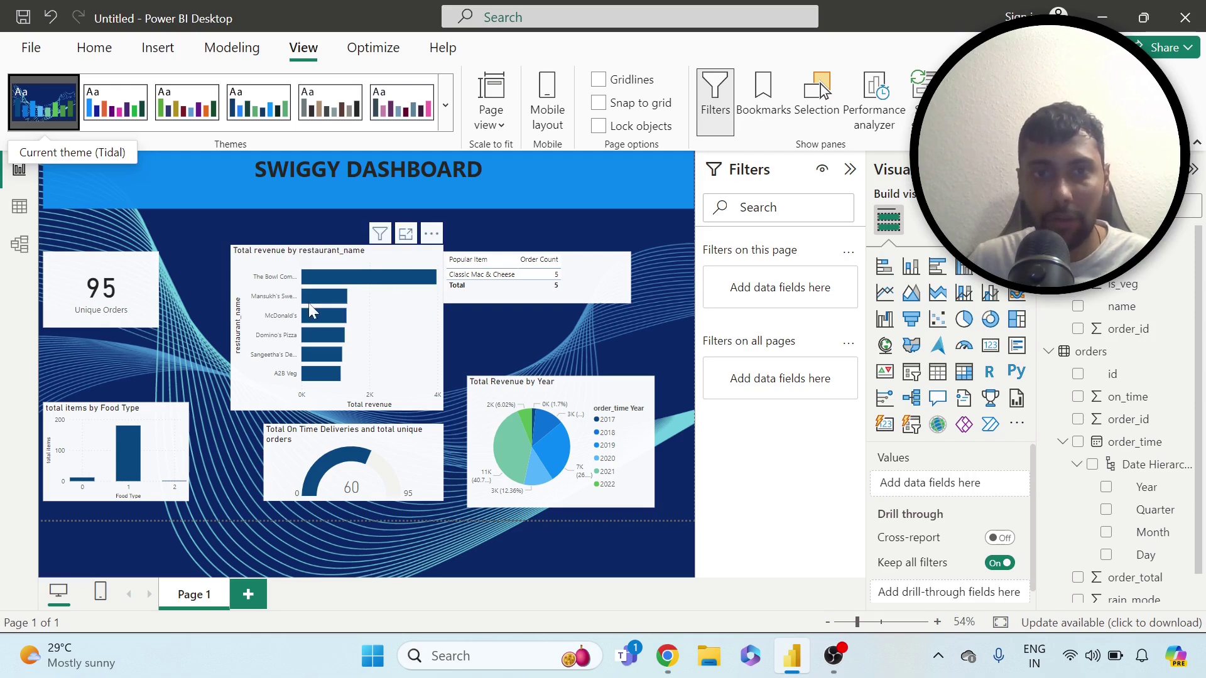
Step: Try the City park theme and switch the report to the Colorblind safe theme
{"action": "left_click", "coordinate": [450, 106]}
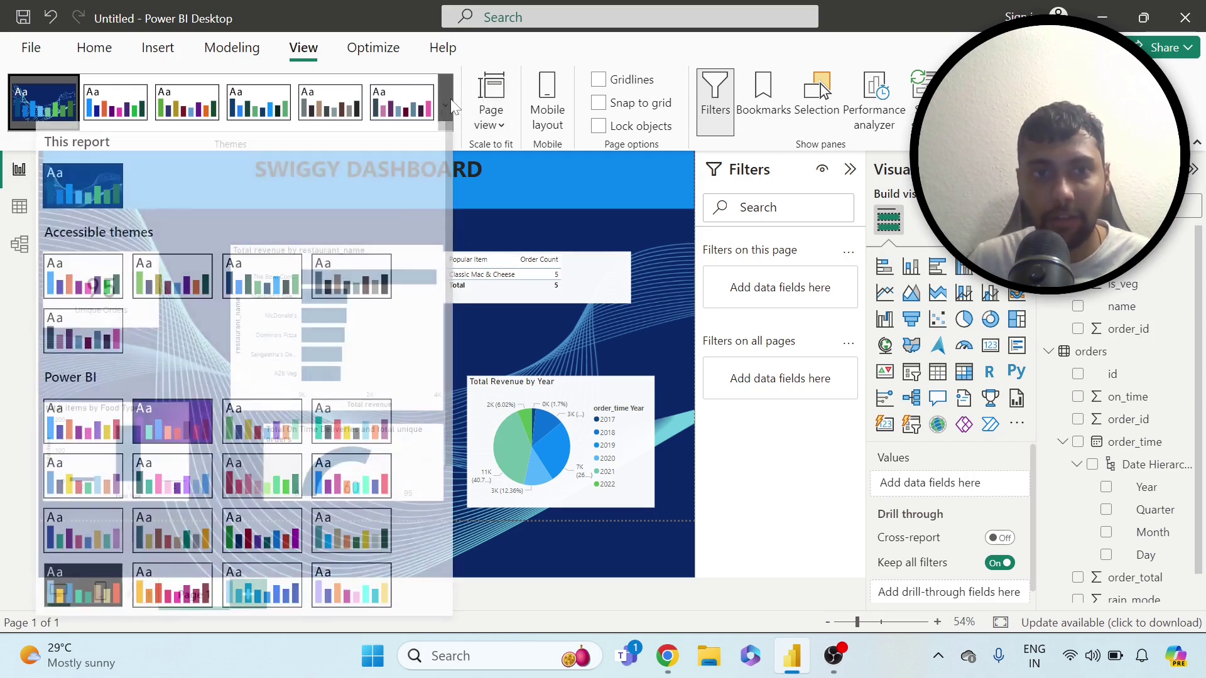
{"action": "key", "text": "Escape"}
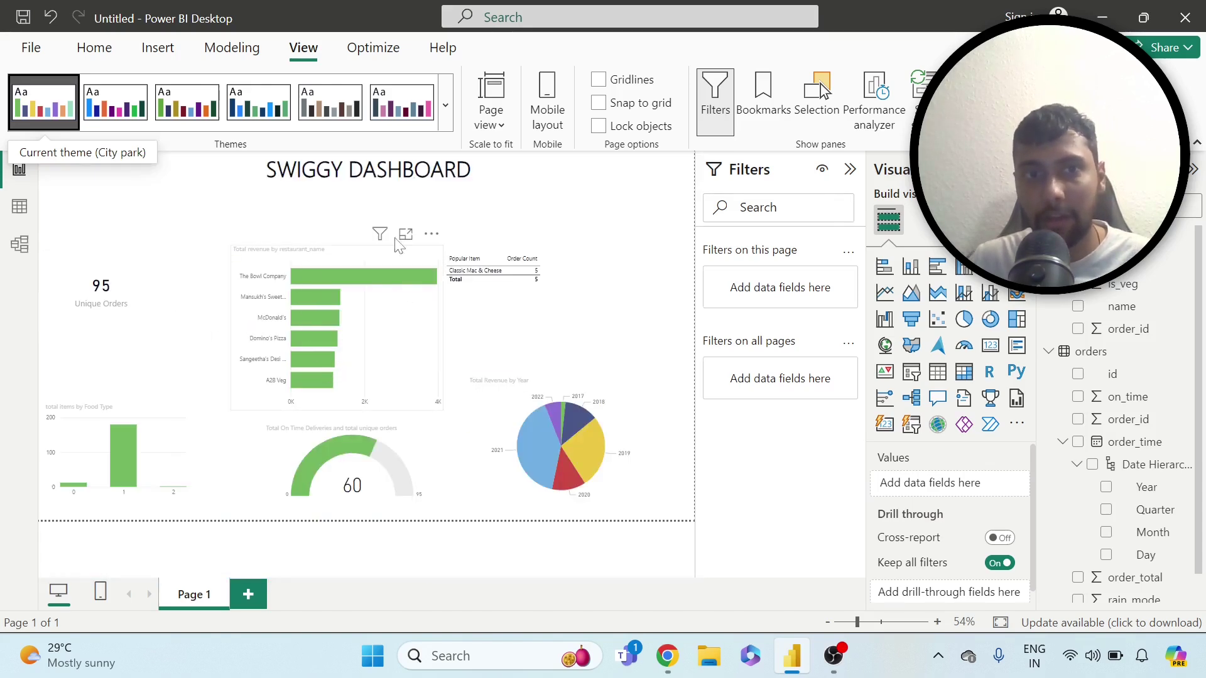
{"action": "left_click", "coordinate": [445, 105]}
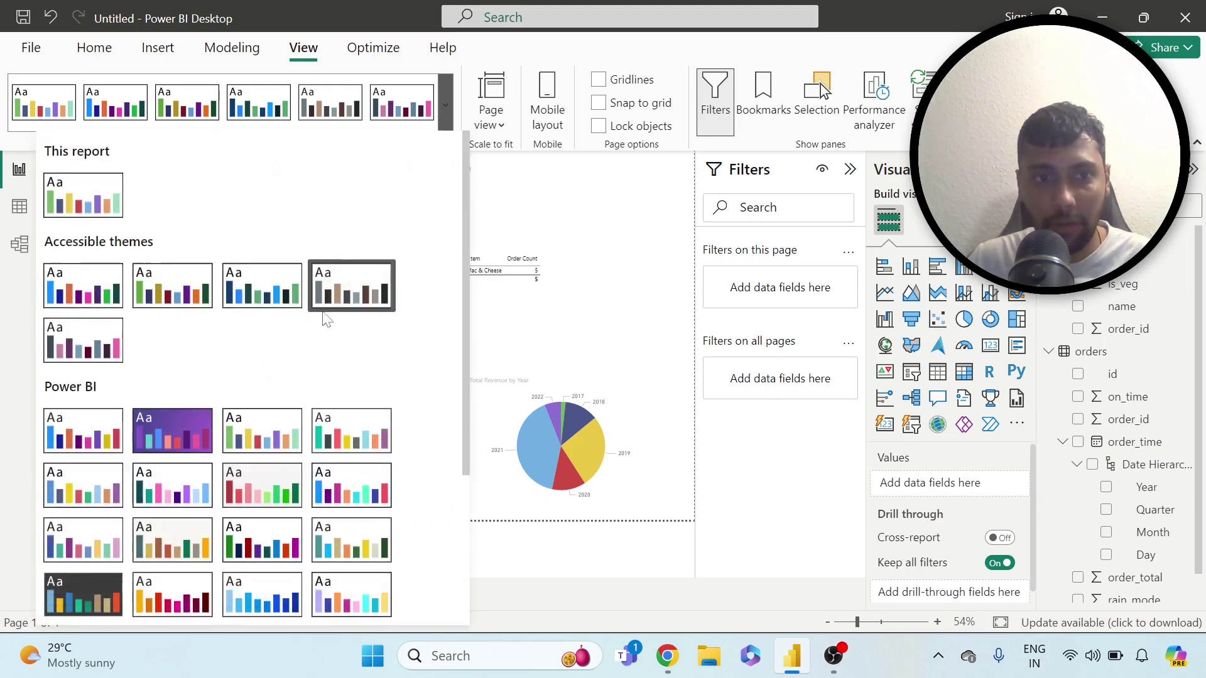
{"action": "left_click", "coordinate": [185, 488]}
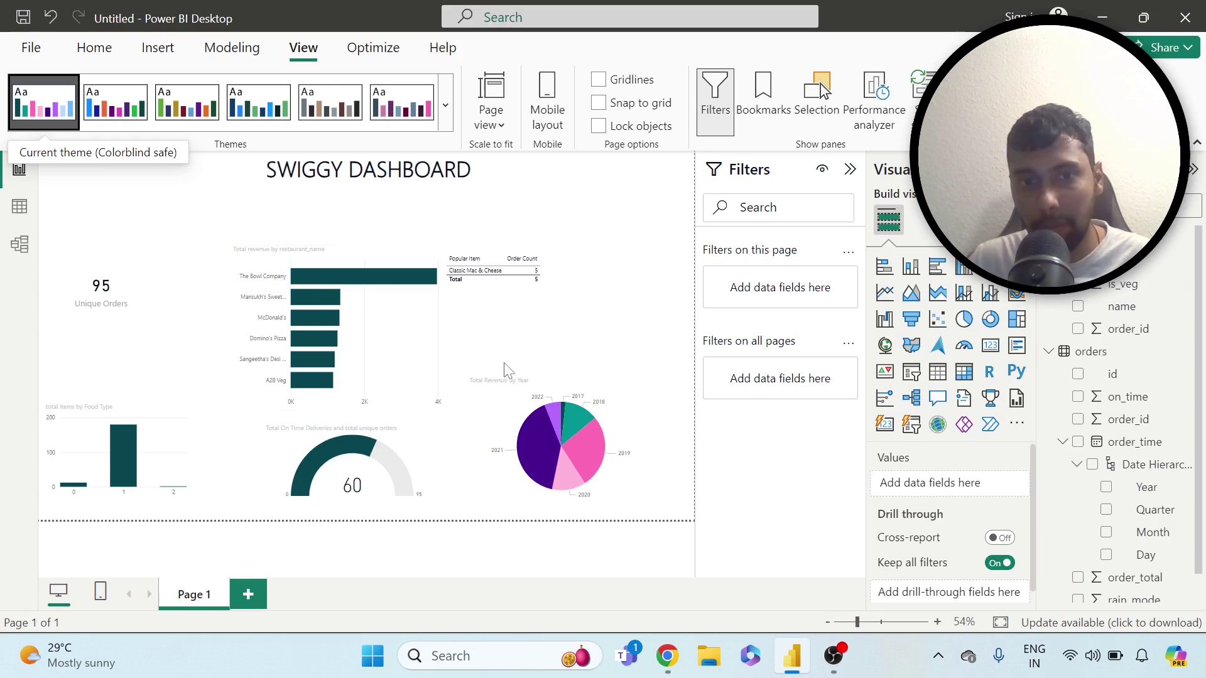
Step: Spread out the upper visuals by shifting and lengthening the popular-item table, widening the revenue bar chart leftward and enlarging the Unique Orders card
{"action": "left_click_drag", "start_coordinate": [533, 305], "coordinate": [567, 317]}
{"action": "left_click", "coordinate": [256, 303]}
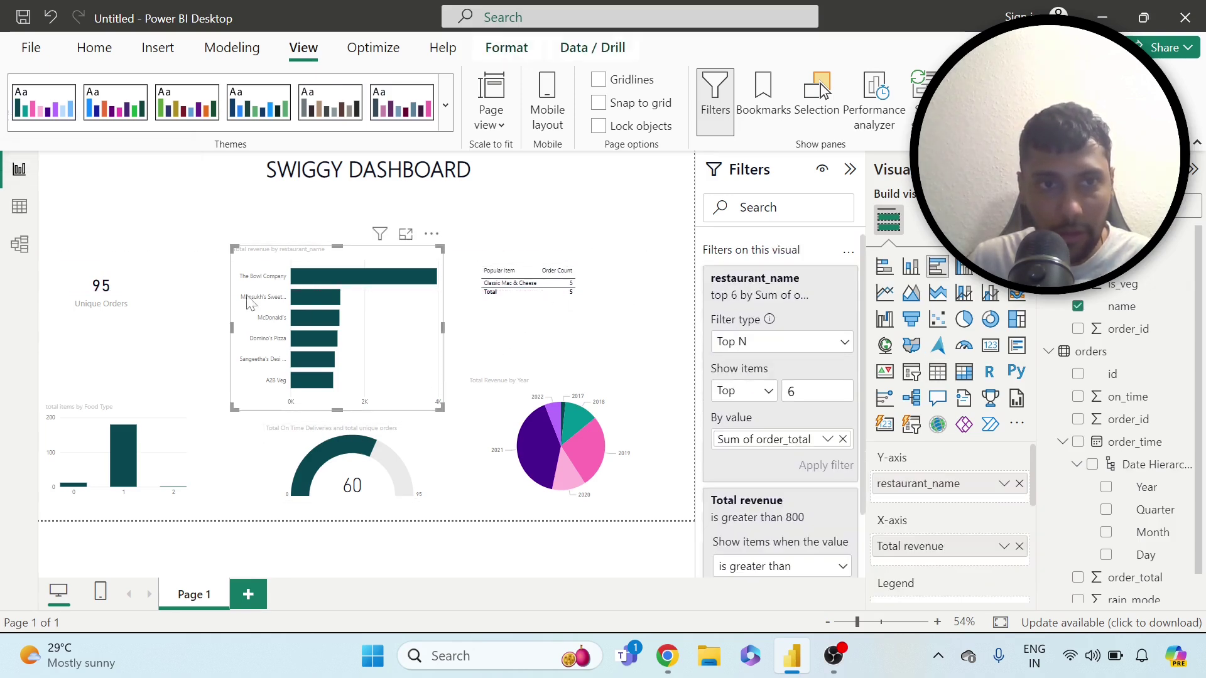
{"action": "left_click_drag", "start_coordinate": [232, 328], "coordinate": [192, 377]}
{"action": "left_click", "coordinate": [127, 306]}
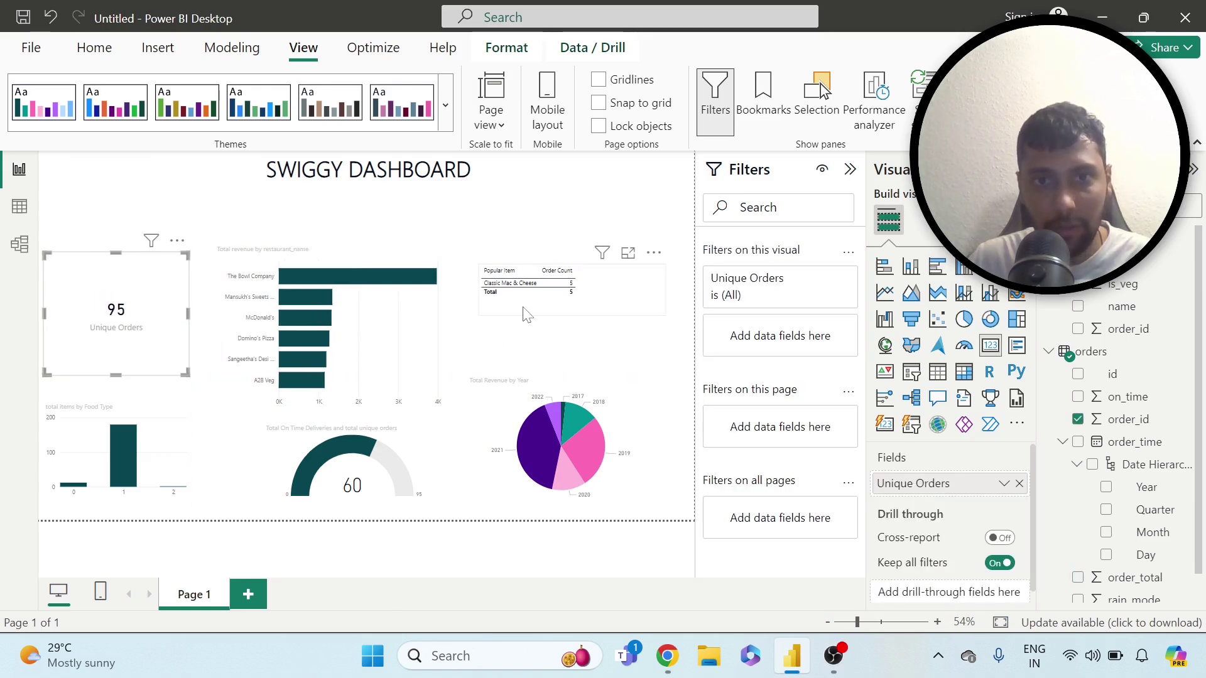
{"action": "left_click", "coordinate": [567, 312]}
{"action": "left_click_drag", "start_coordinate": [575, 348], "coordinate": [573, 371]}
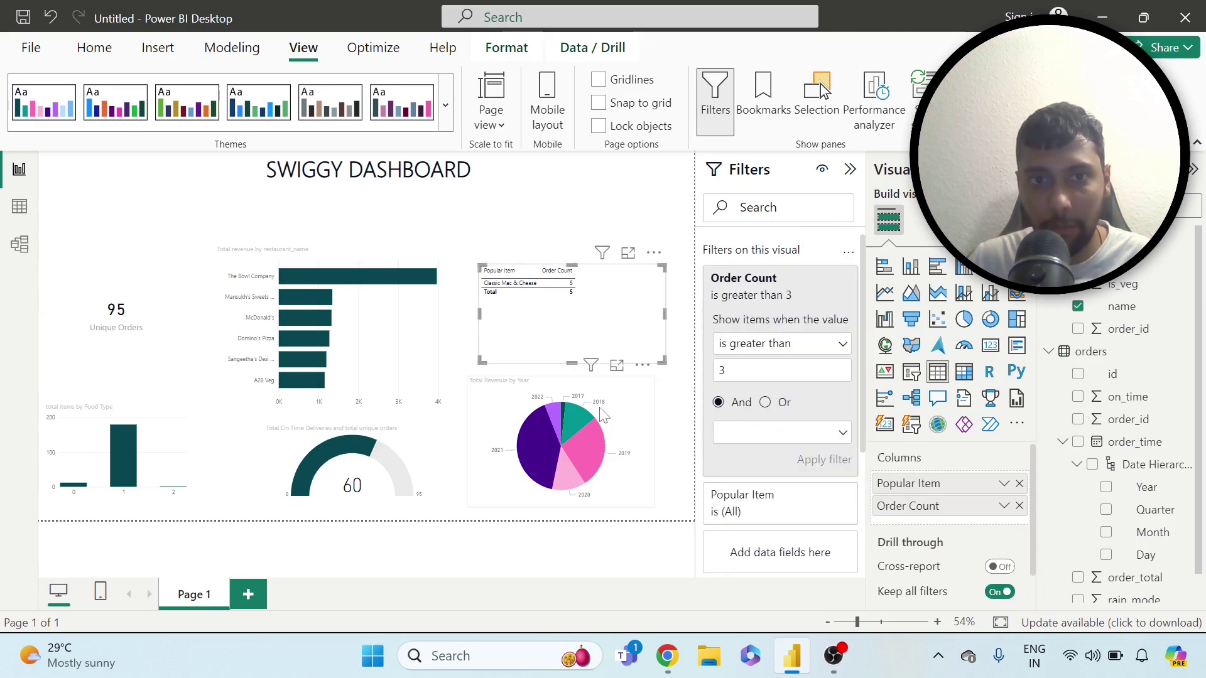
{"action": "left_click", "coordinate": [519, 411]}
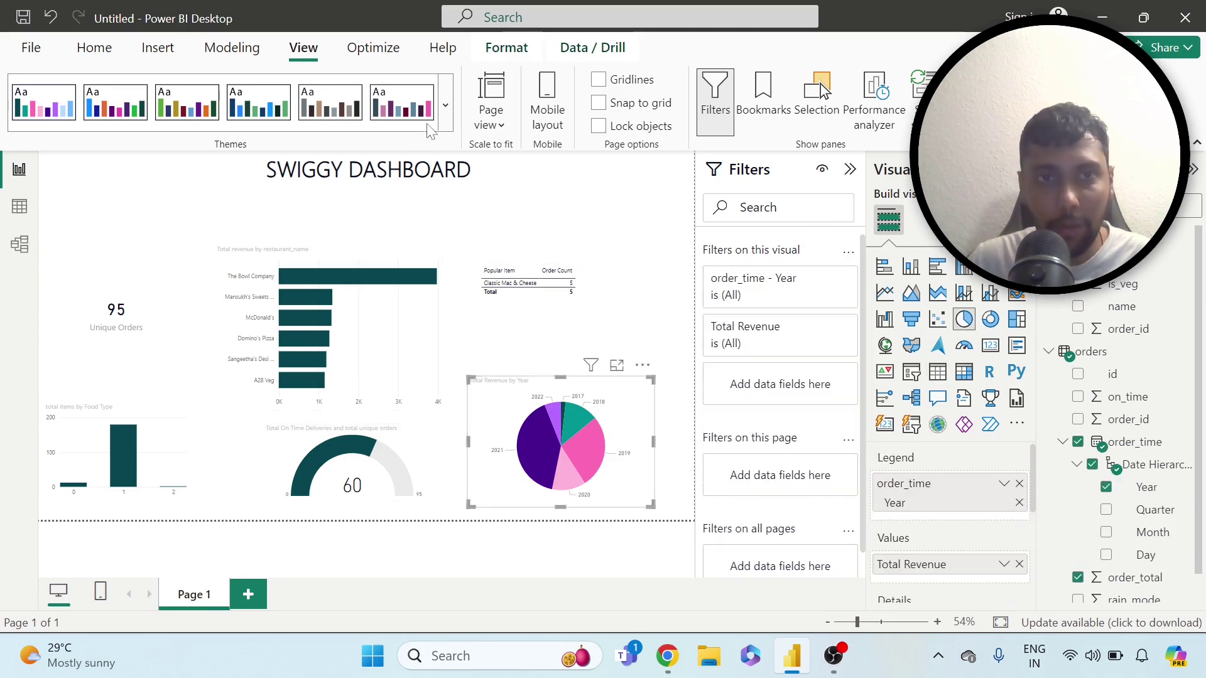
Step: Apply the City park theme to the report
{"action": "left_click", "coordinate": [446, 106]}
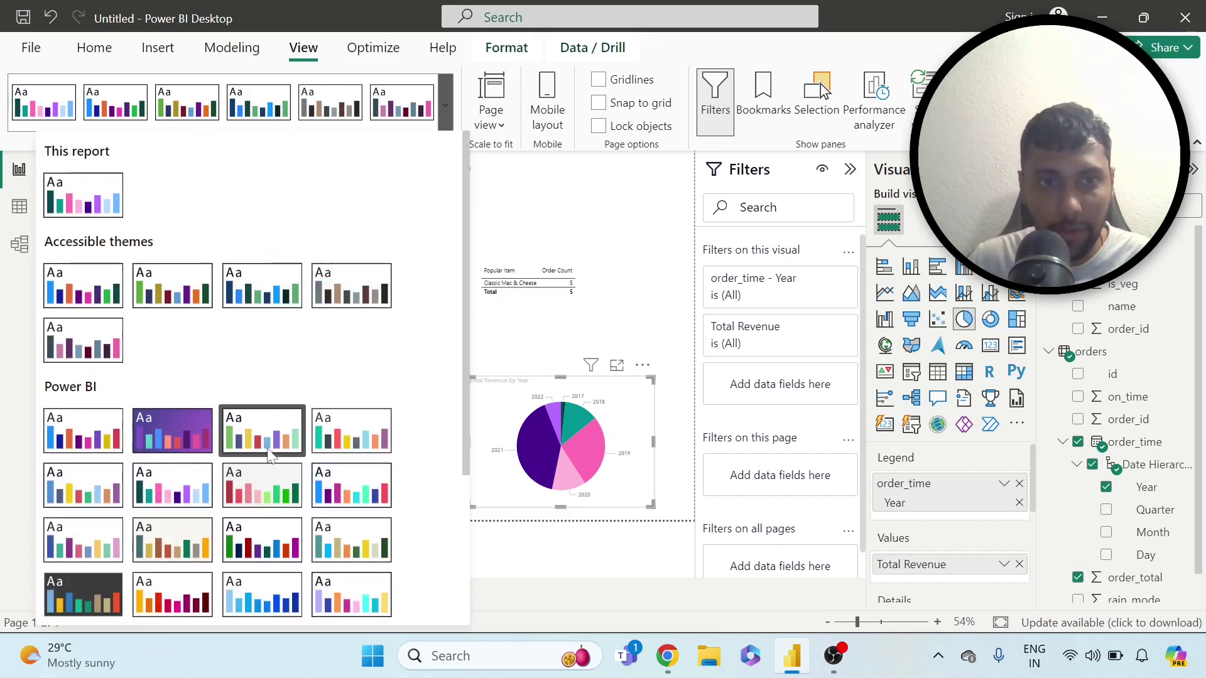
{"action": "left_click", "coordinate": [270, 452]}
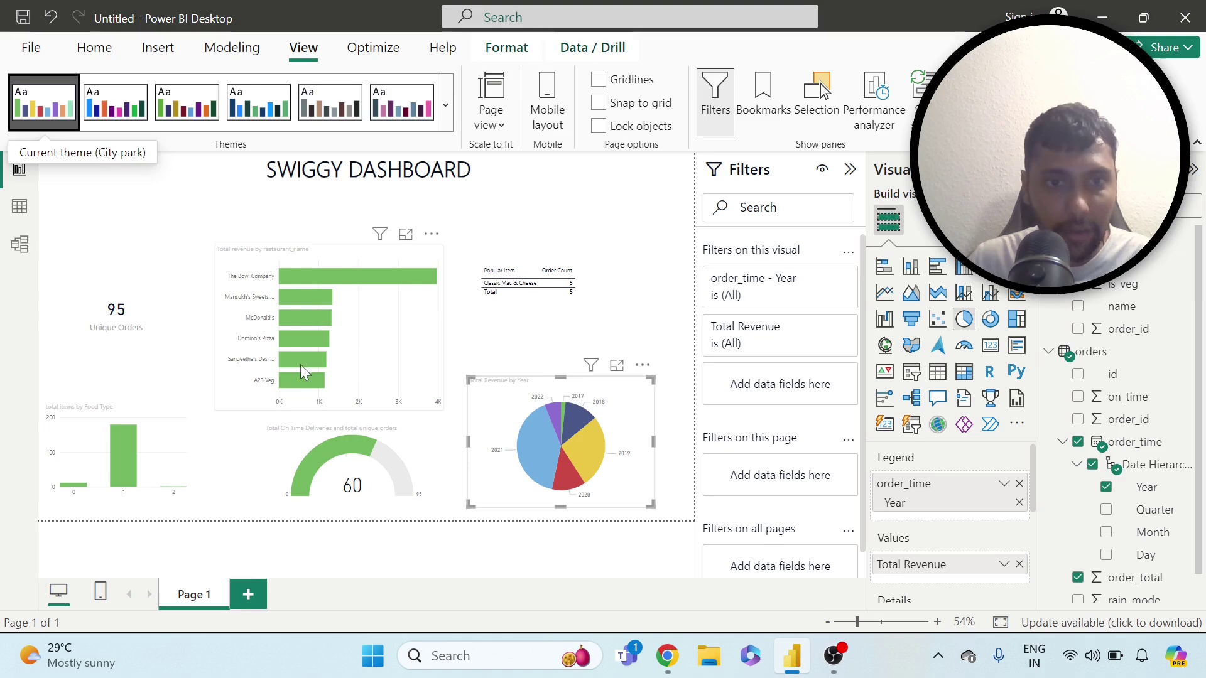
Step: Move the revenue bar chart slightly up and to the right, and enlarge the on-time gauge leftward and upward
{"action": "left_click", "coordinate": [276, 451]}
{"action": "left_click_drag", "start_coordinate": [364, 328], "coordinate": [372, 314]}
{"action": "left_click", "coordinate": [270, 471]}
{"action": "left_click_drag", "start_coordinate": [264, 463], "coordinate": [233, 463]}
{"action": "left_click_drag", "start_coordinate": [337, 424], "coordinate": [340, 411]}
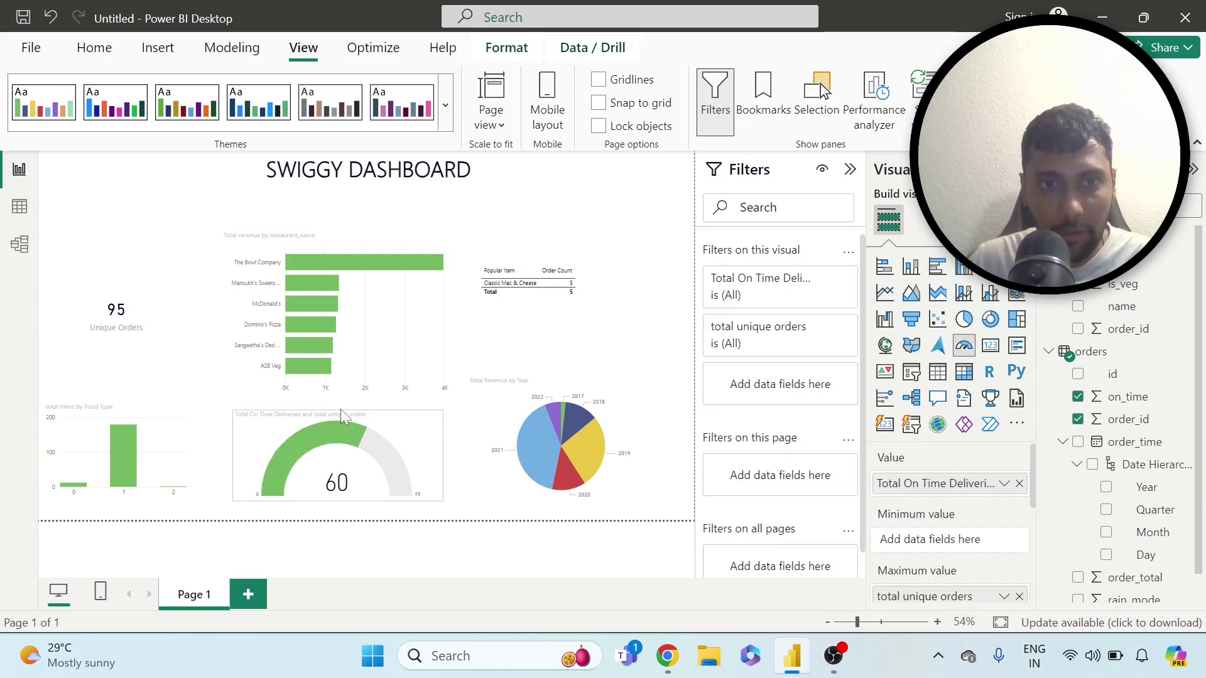
{"action": "left_click", "coordinate": [350, 196]}
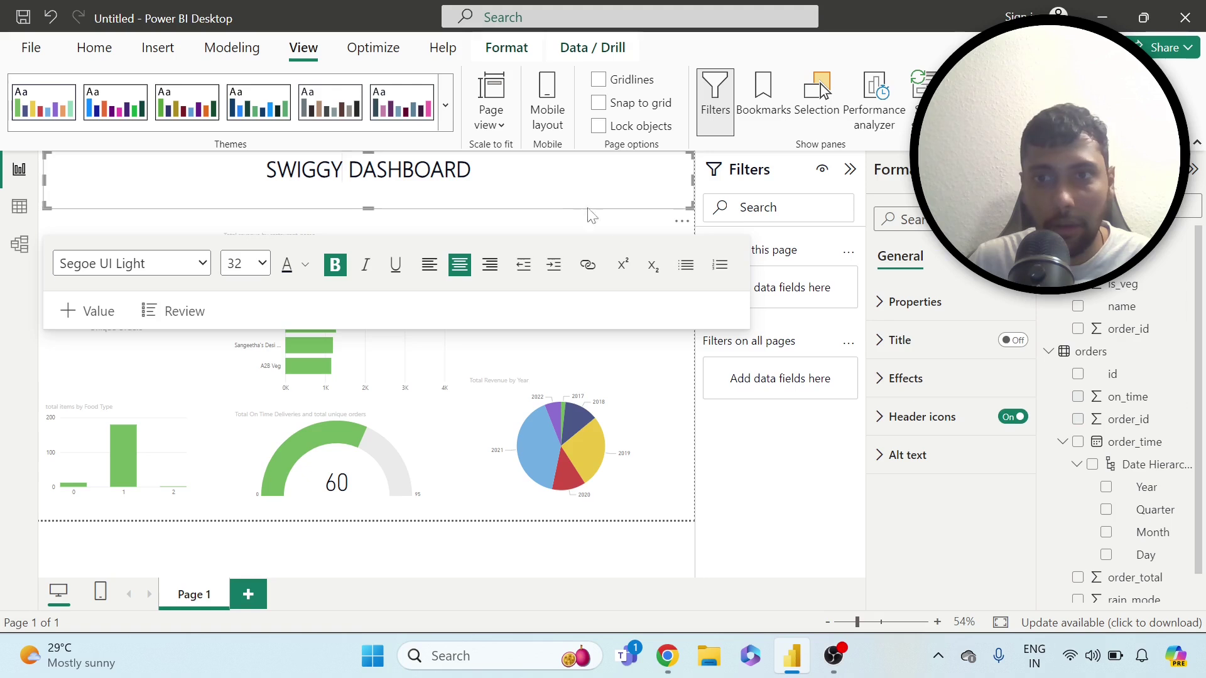
{"action": "left_click", "coordinate": [898, 378]}
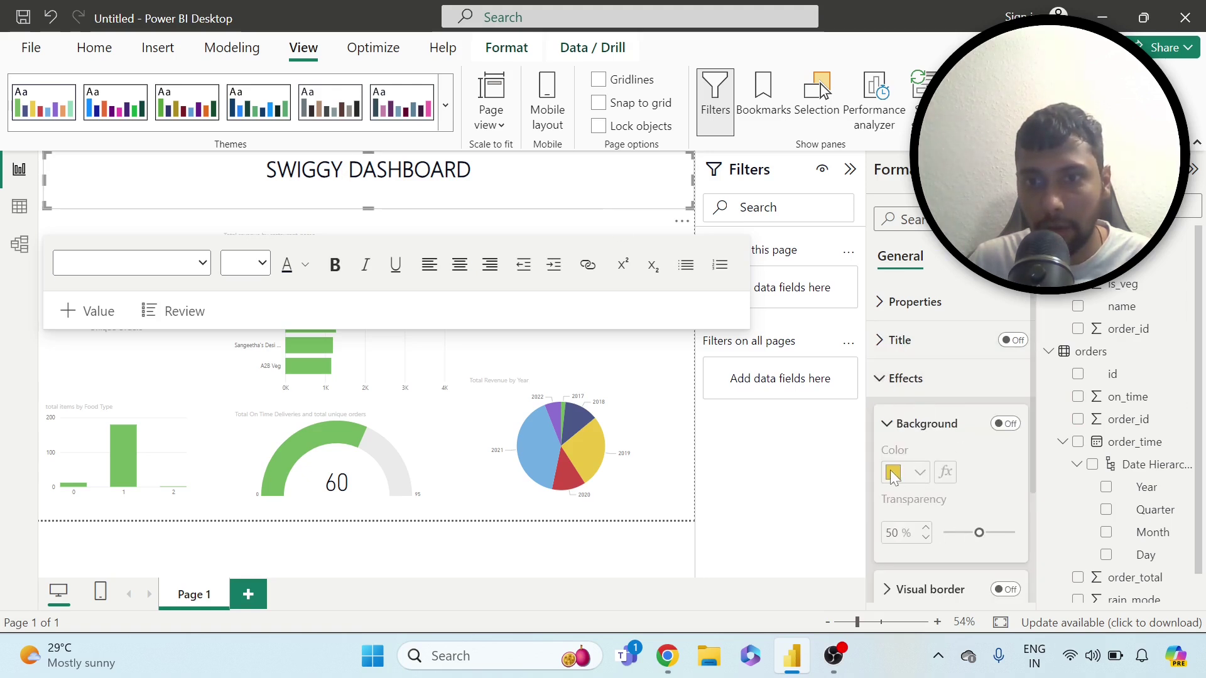
{"action": "left_click", "coordinate": [279, 202]}
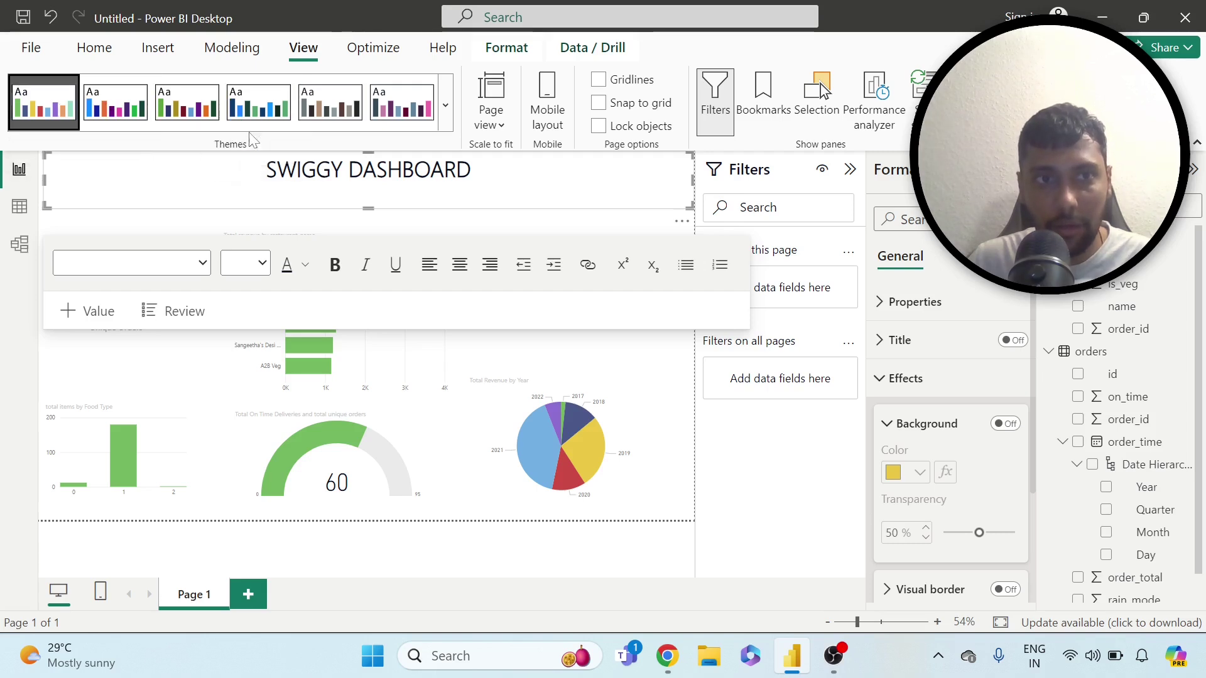
Step: Apply the Solar theme to the report and deselect the header text box
{"action": "left_click", "coordinate": [446, 106]}
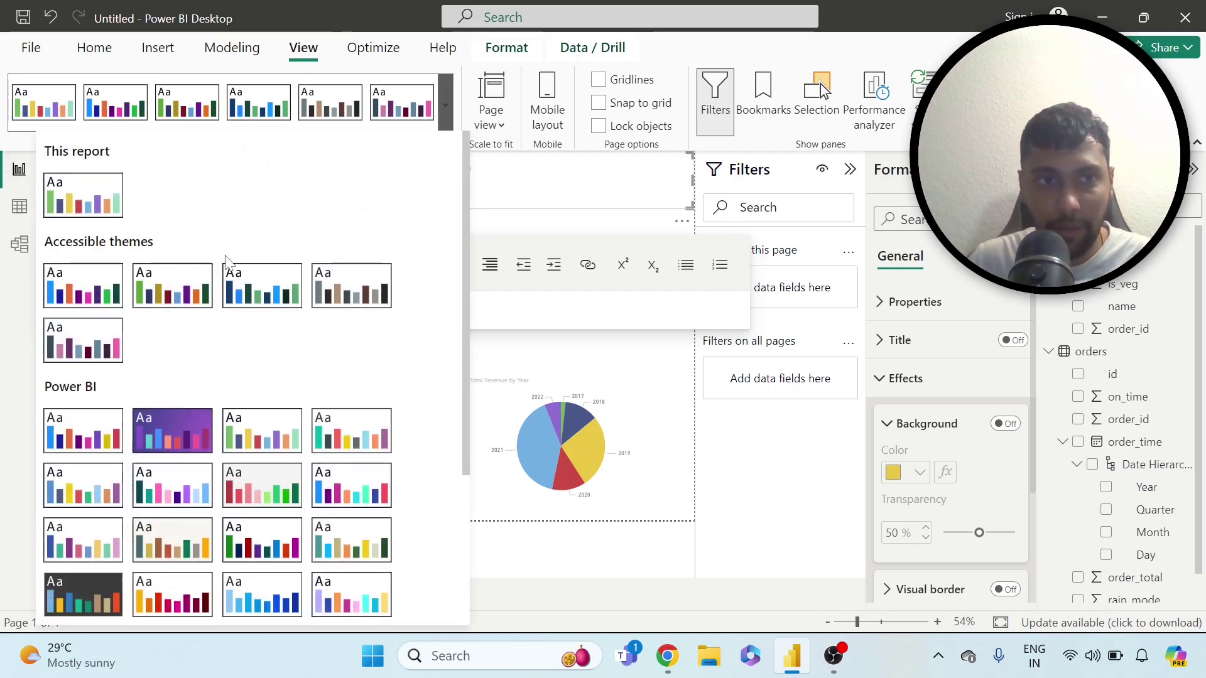
{"action": "key", "text": "Escape"}
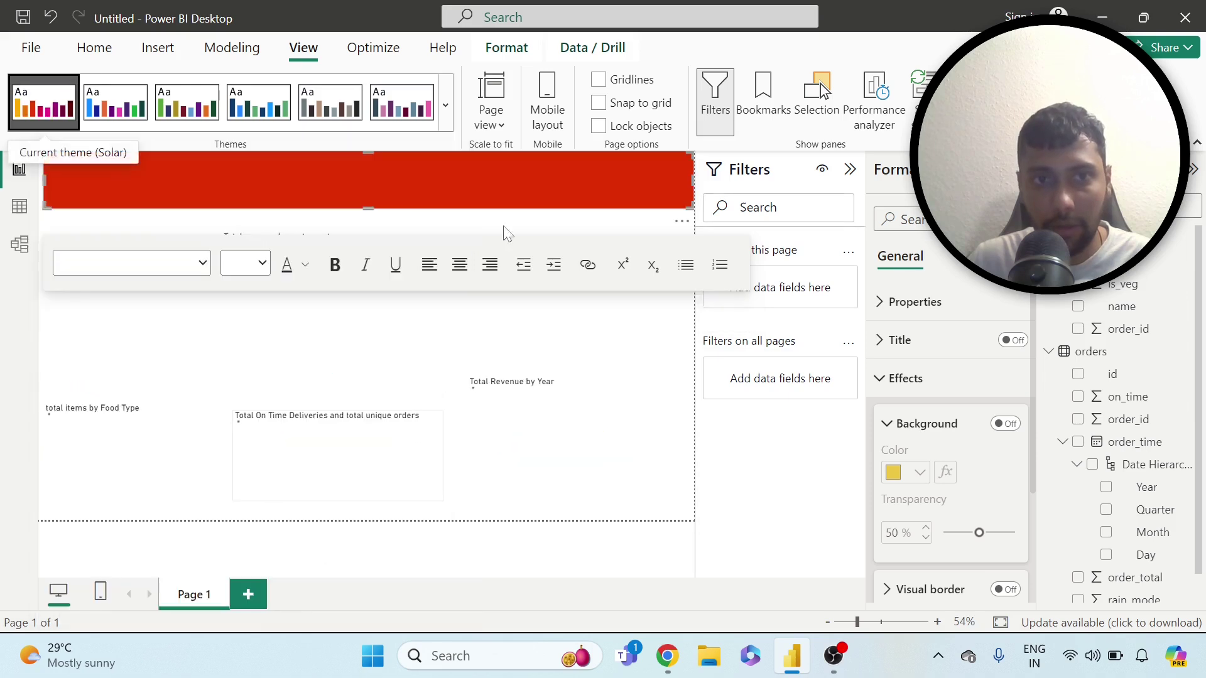
{"action": "left_click", "coordinate": [594, 549]}
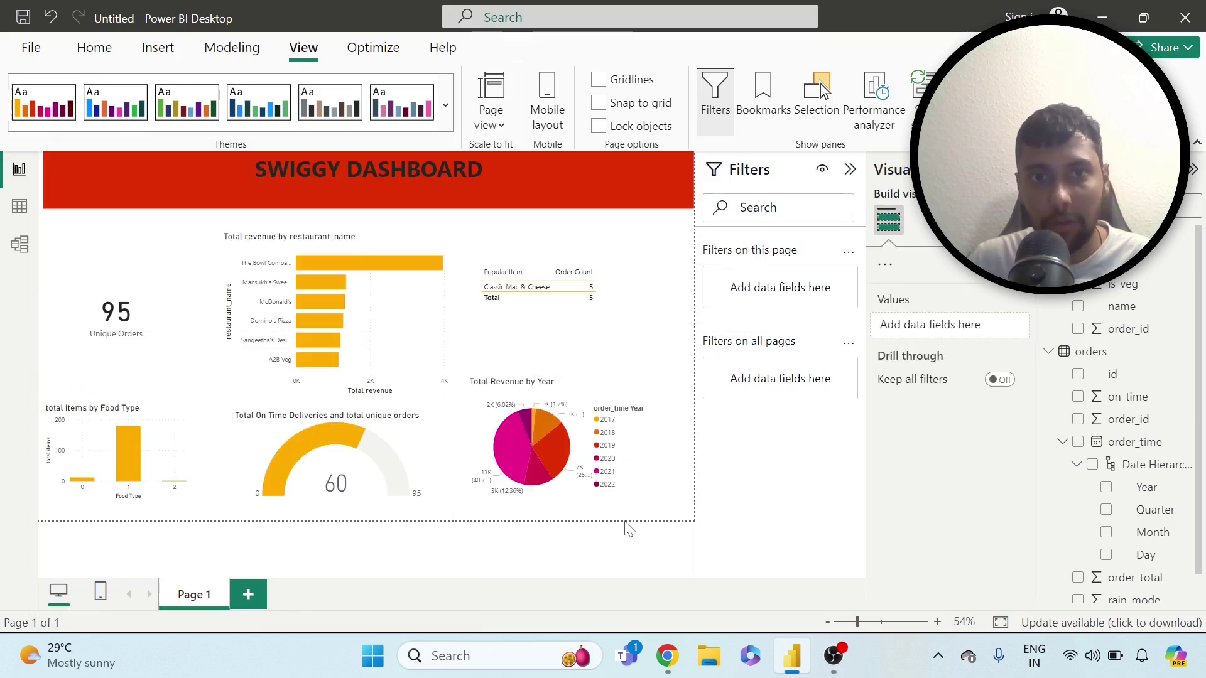